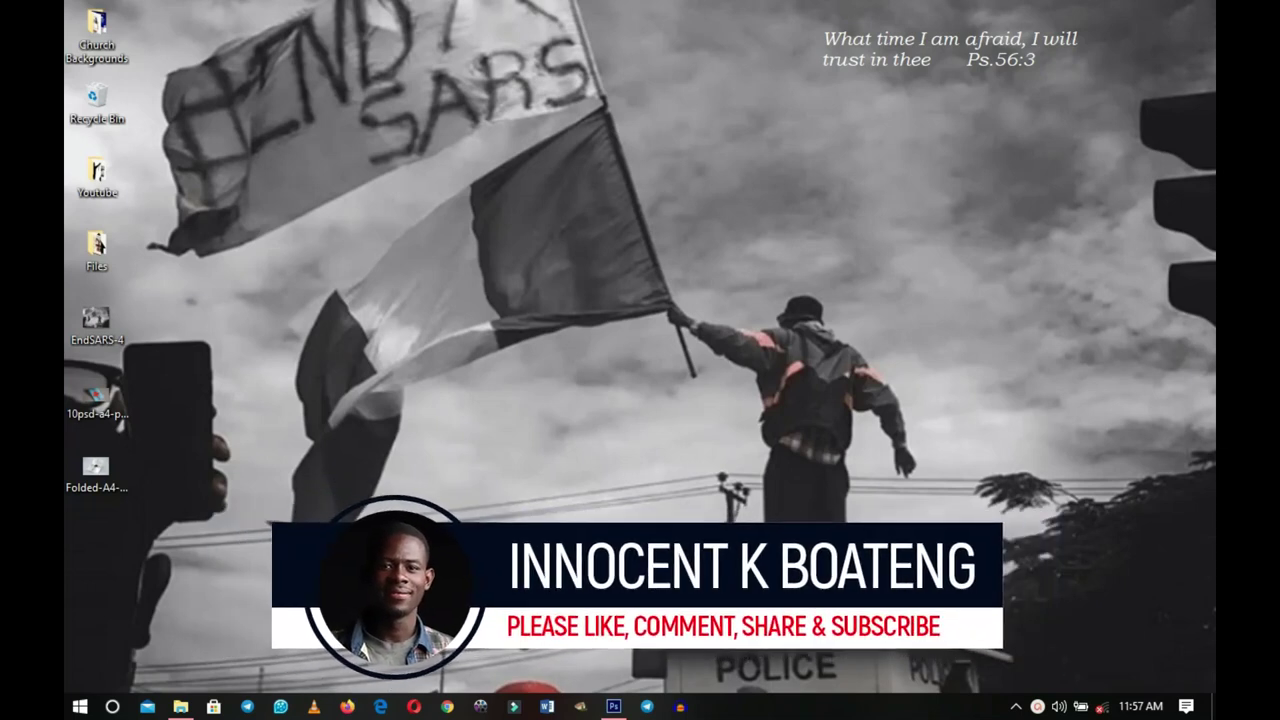
Switch to Photoshop and look through the open flyer designs and the folded A4 flyer mockup image
click(614, 706)
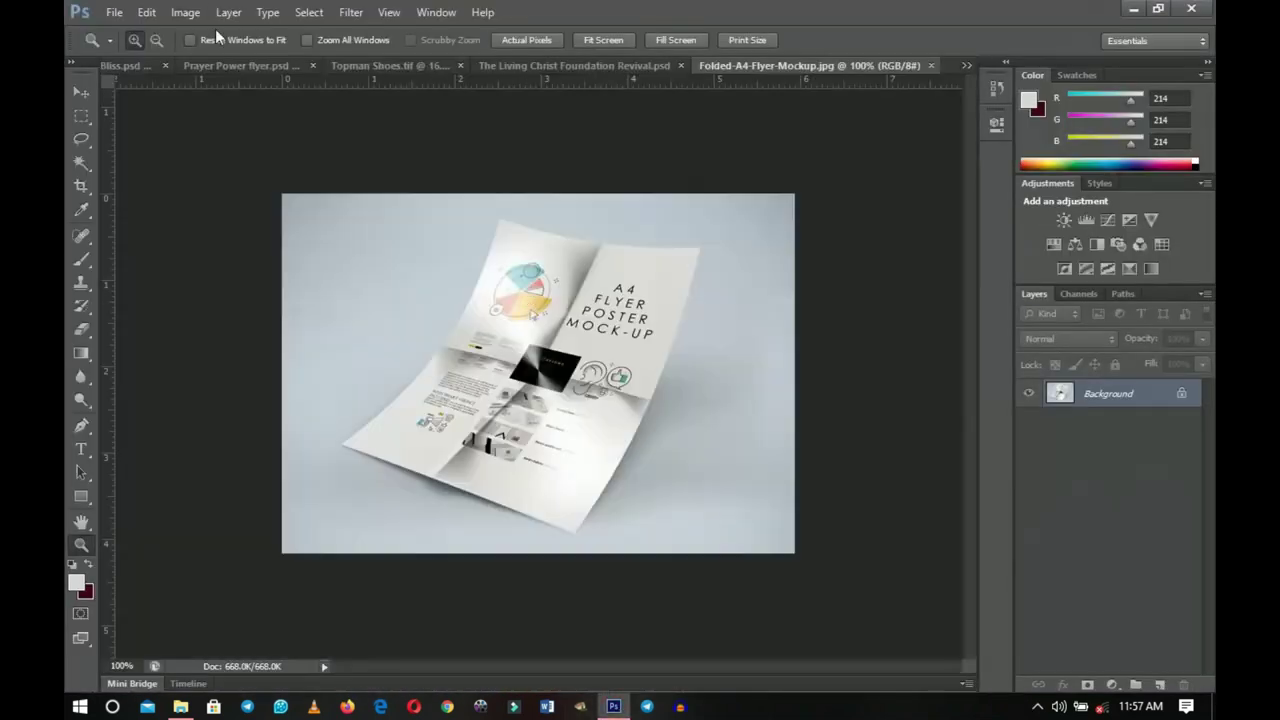
click(125, 67)
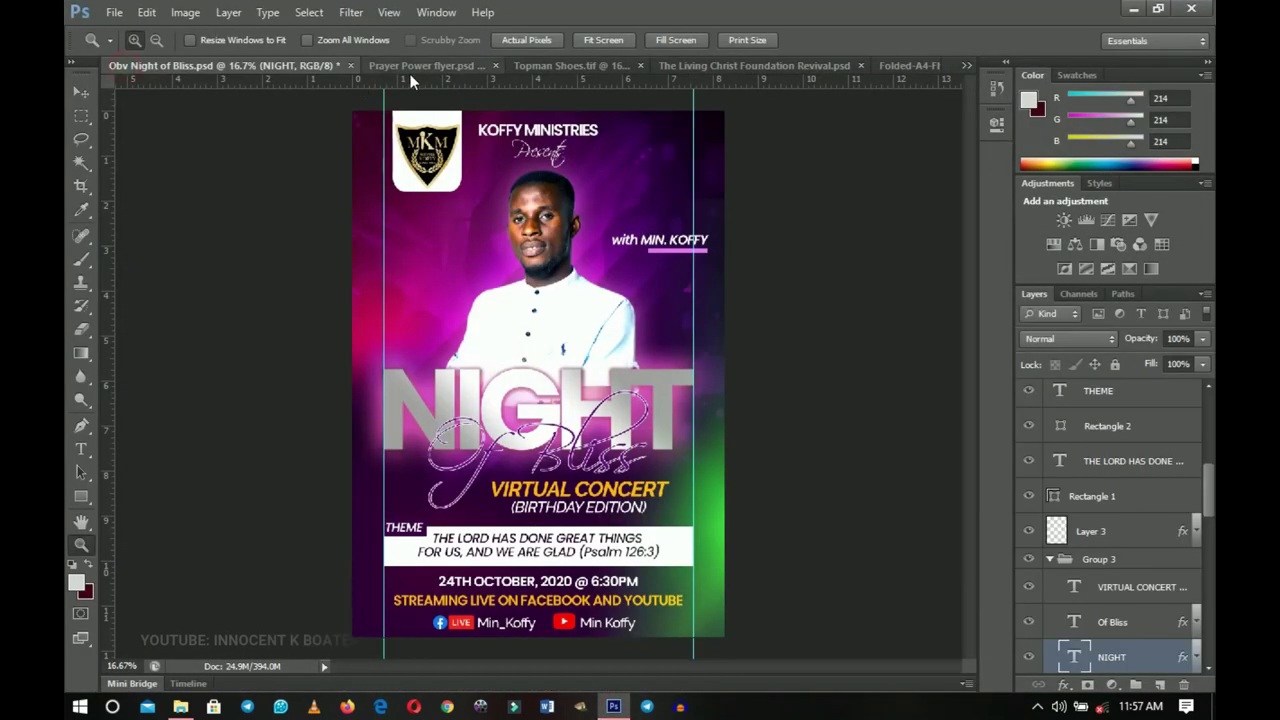
click(409, 71)
click(593, 66)
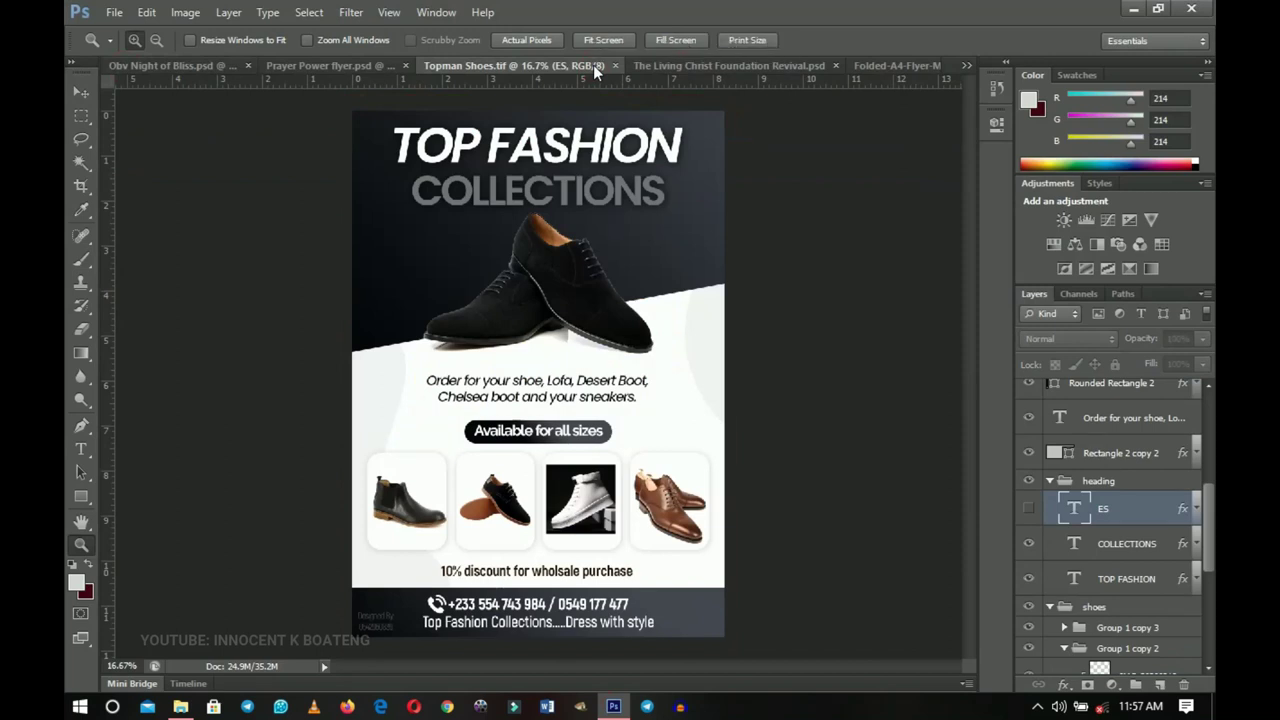
click(206, 68)
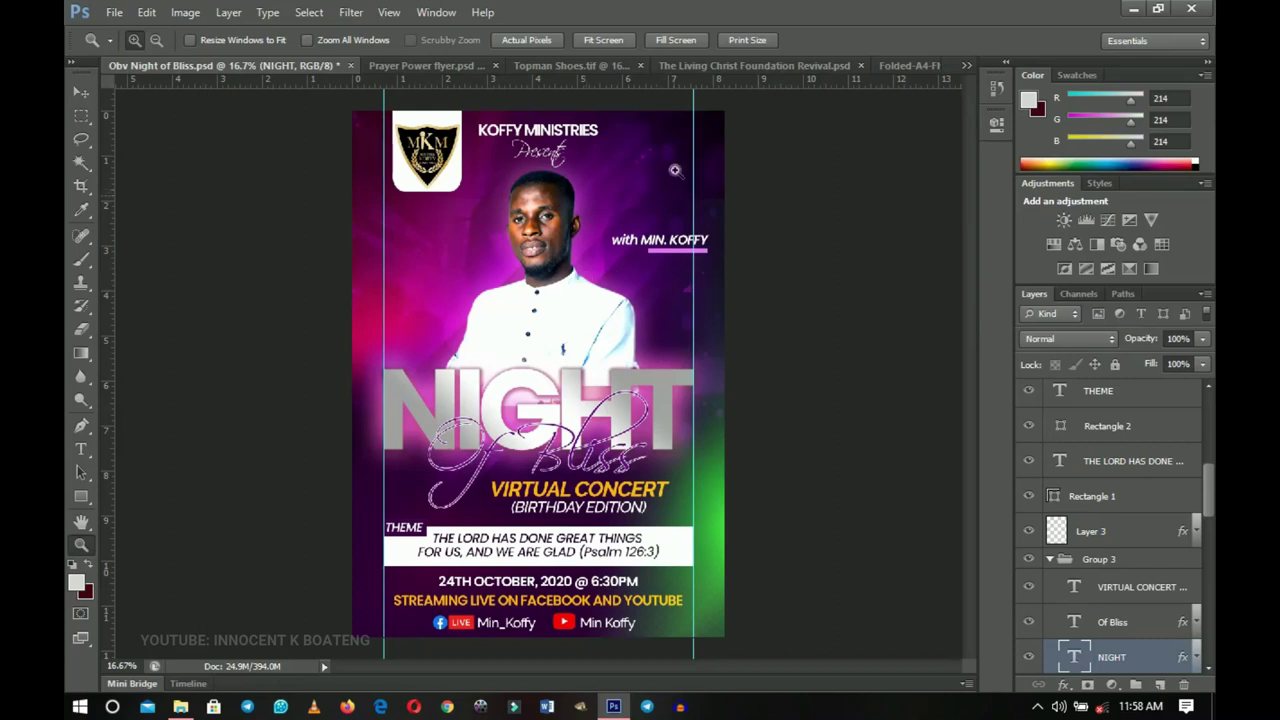
click(756, 66)
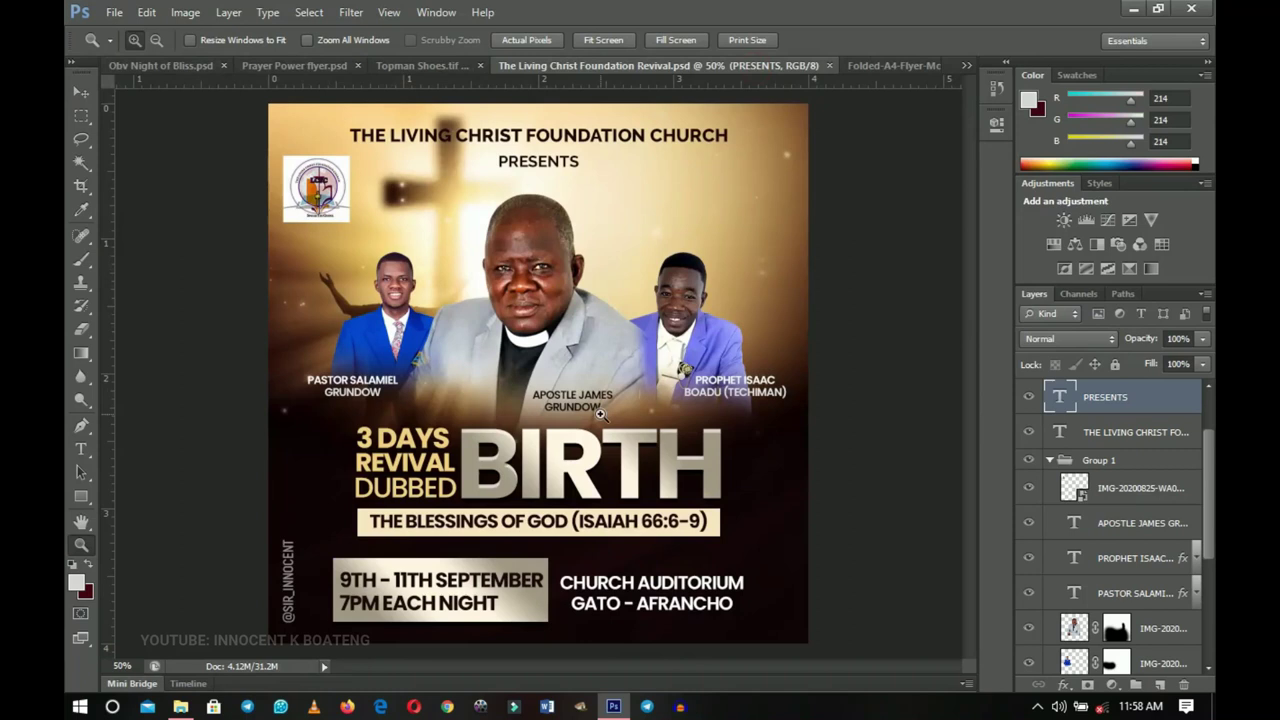
click(191, 65)
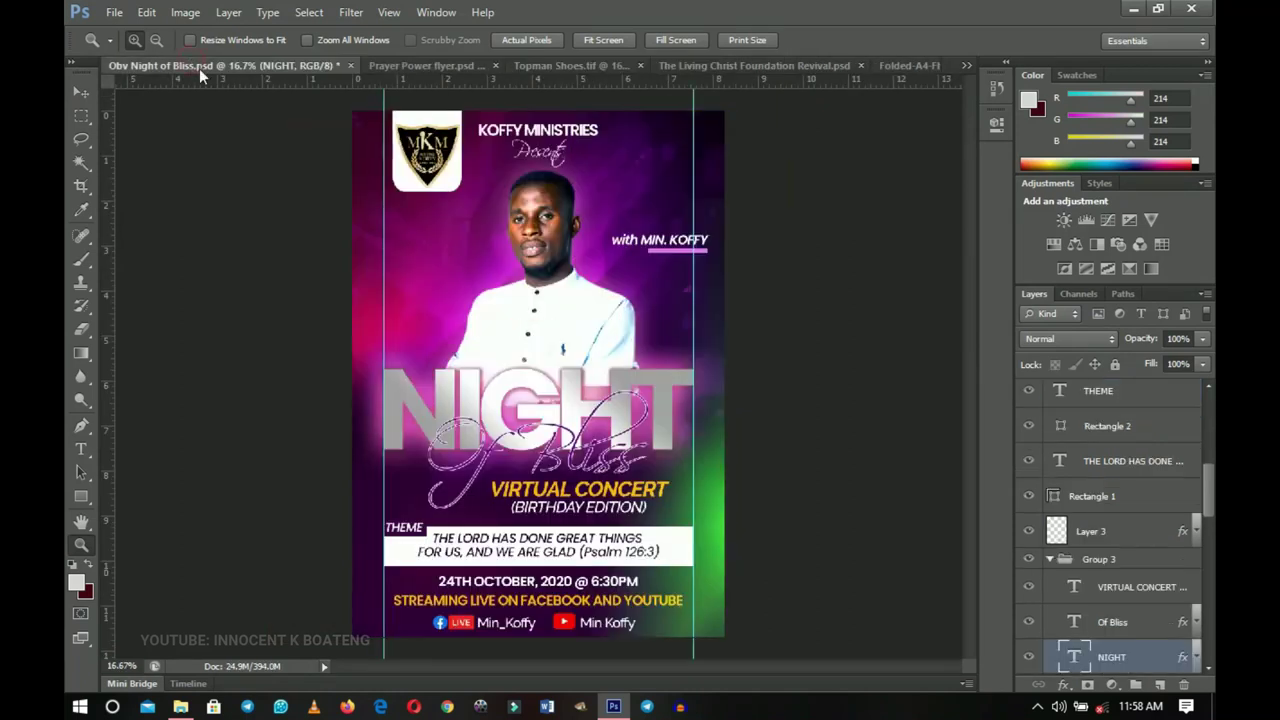
click(474, 65)
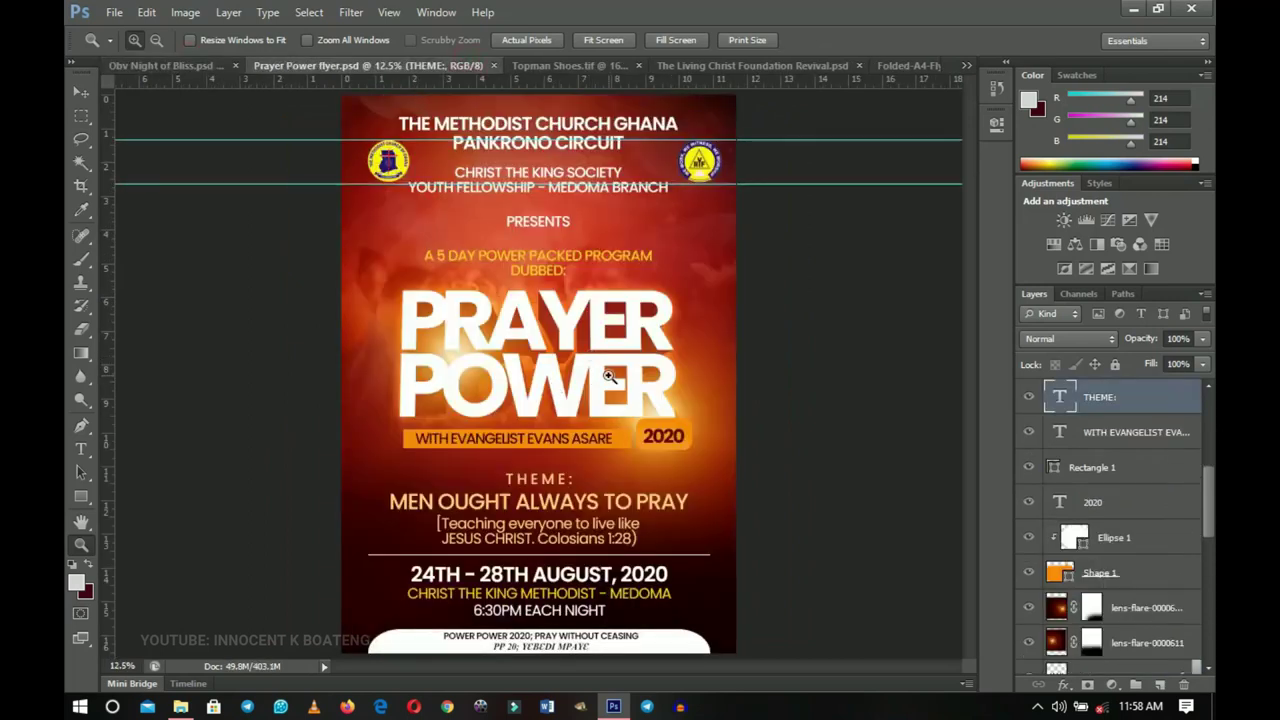
click(912, 66)
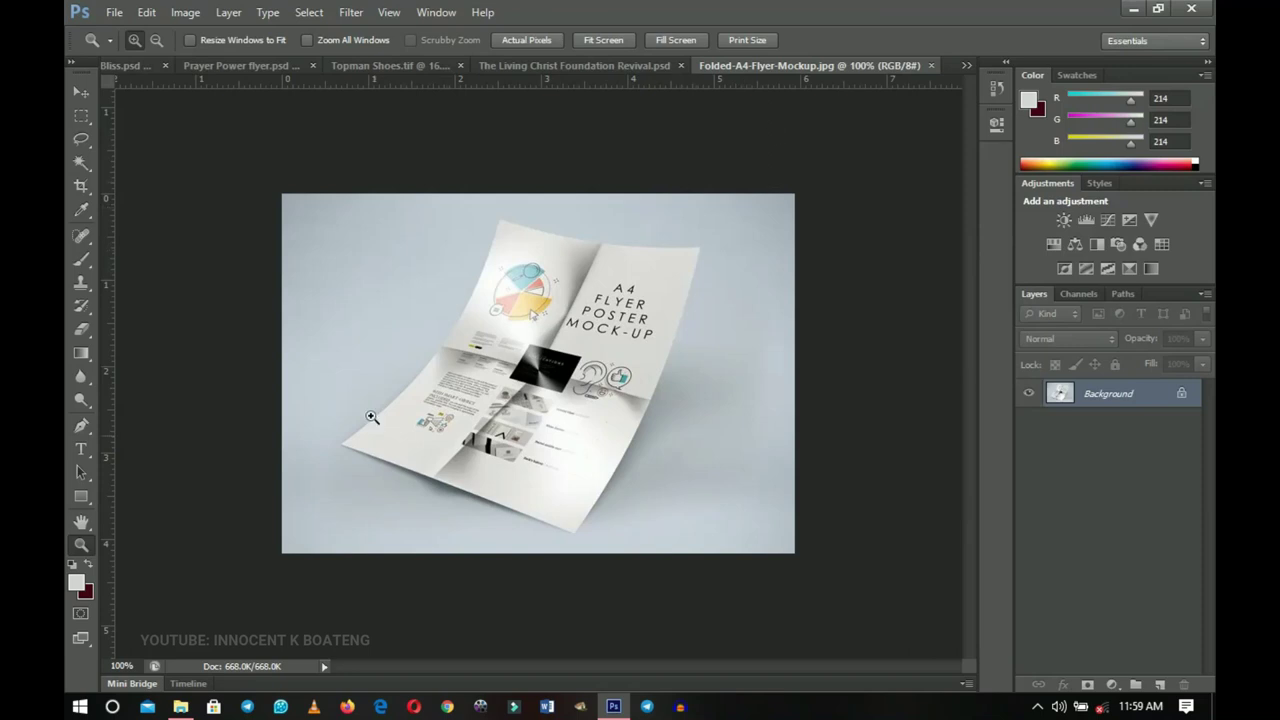
Stamp all visible layers of the Night of Bliss flyer into a new merged layer above the topmost lens flare layer
key(v)
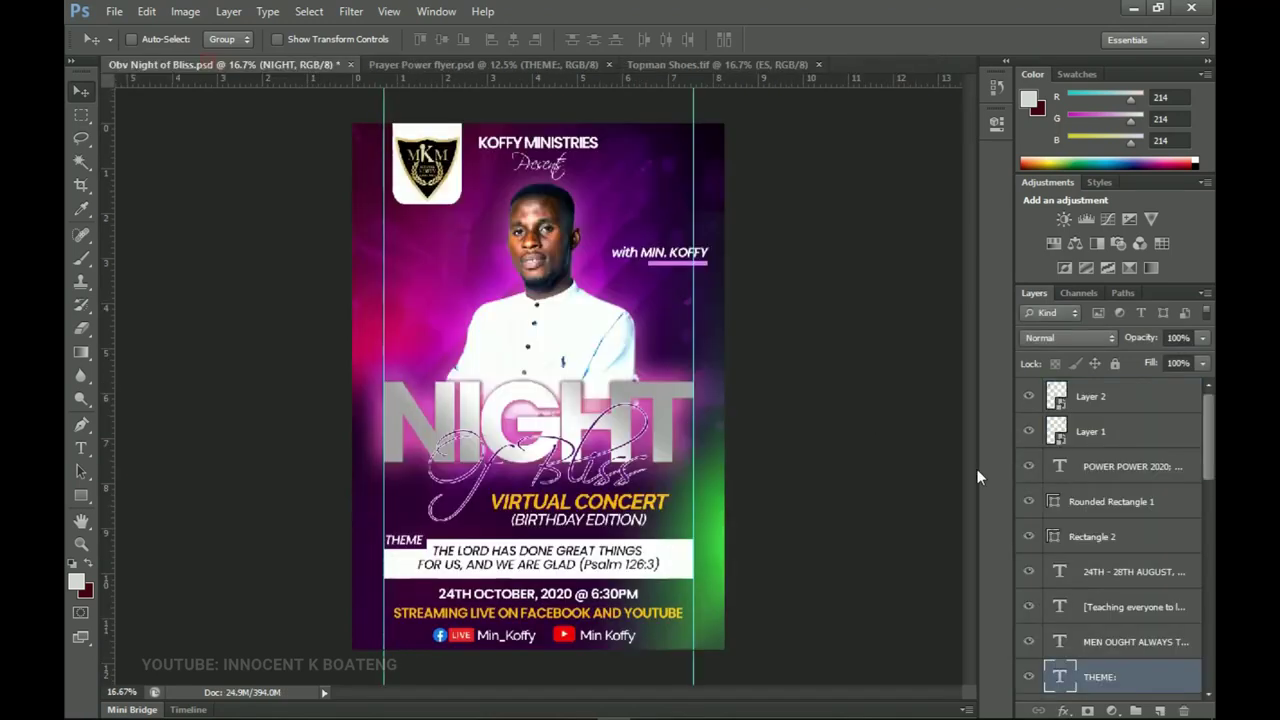
scroll(1100, 480, up, 5)
click(1132, 398)
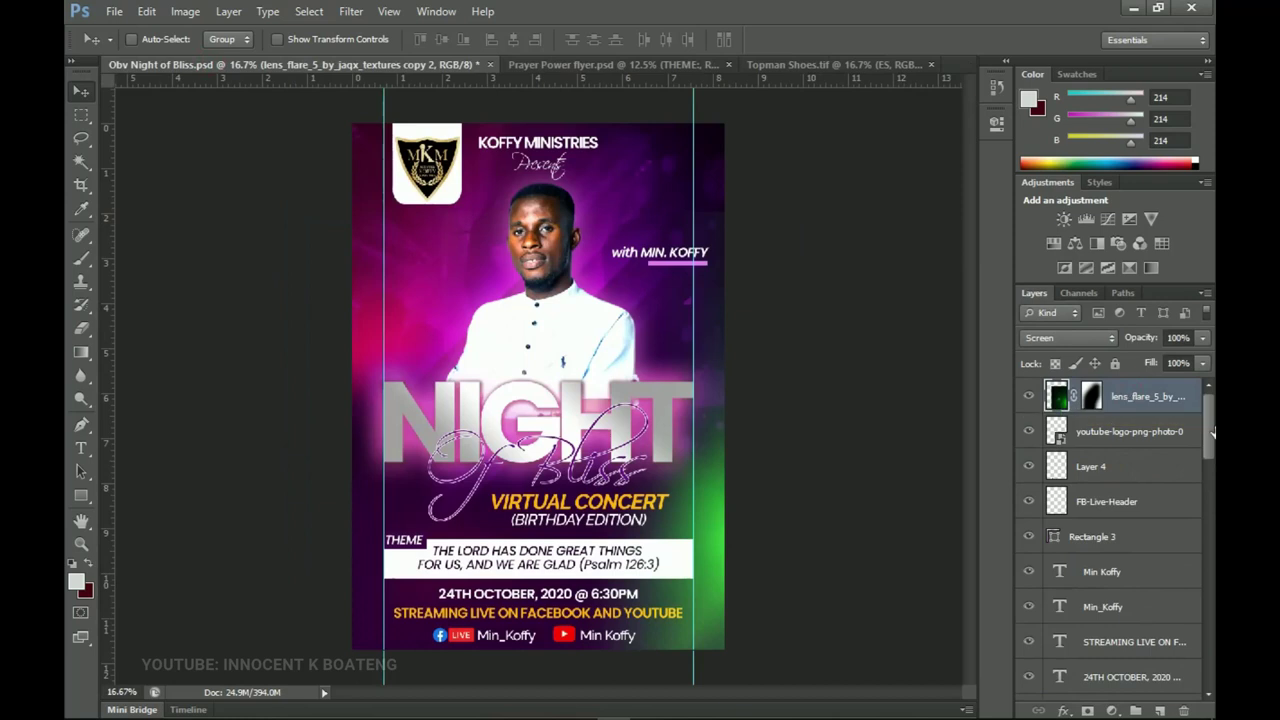
scroll(583, 594, up, 1)
drag(583, 597, 596, 520)
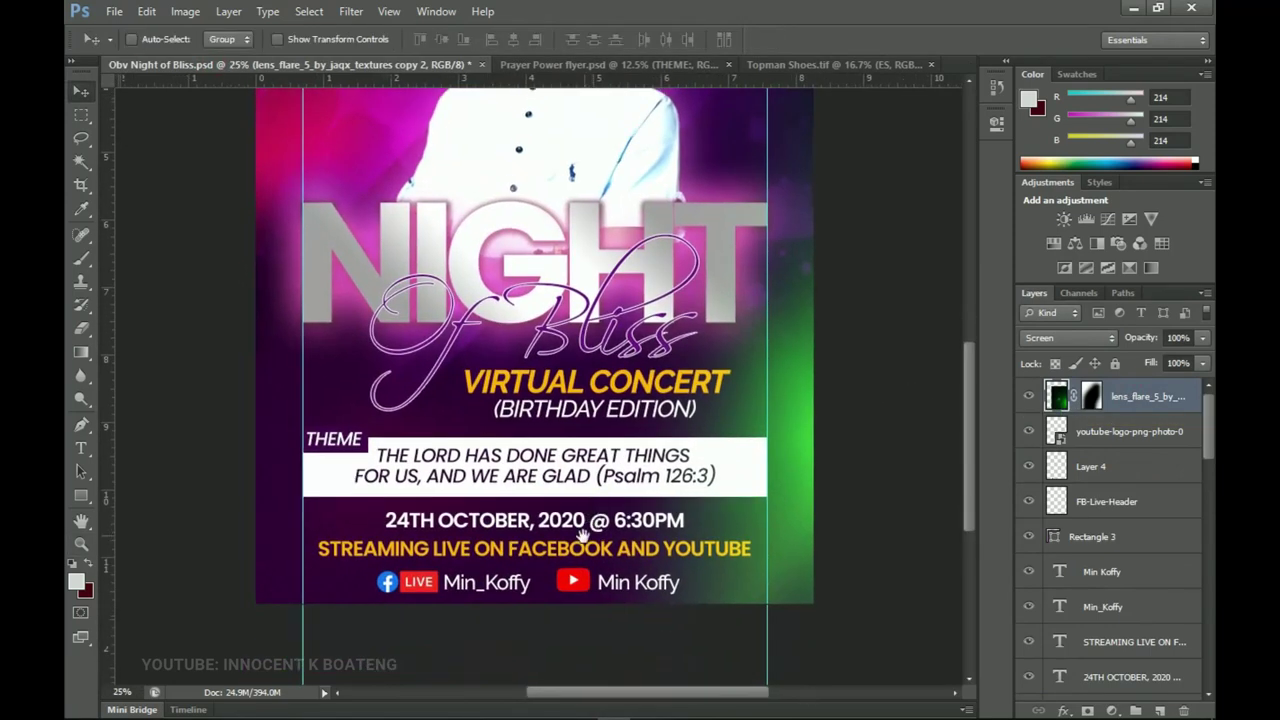
scroll(470, 550, up, 1)
scroll(505, 548, down, 1)
scroll(497, 551, up, 1)
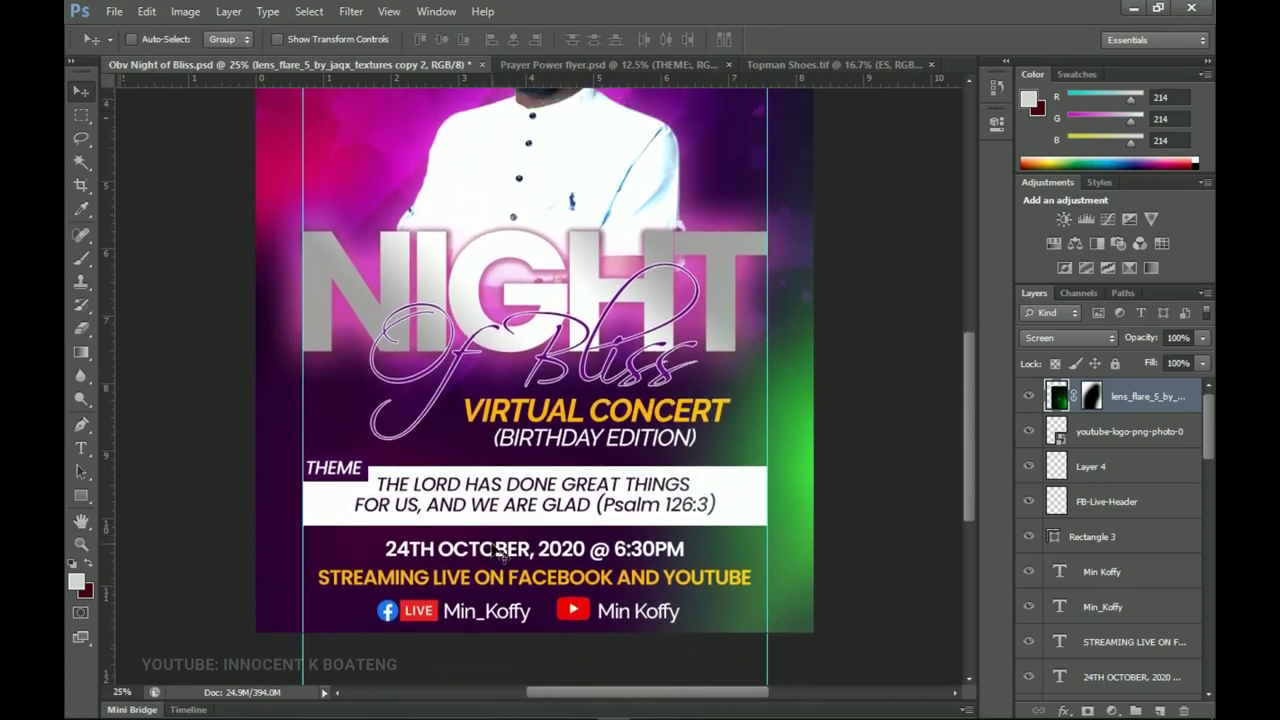
key(ctrl+0)
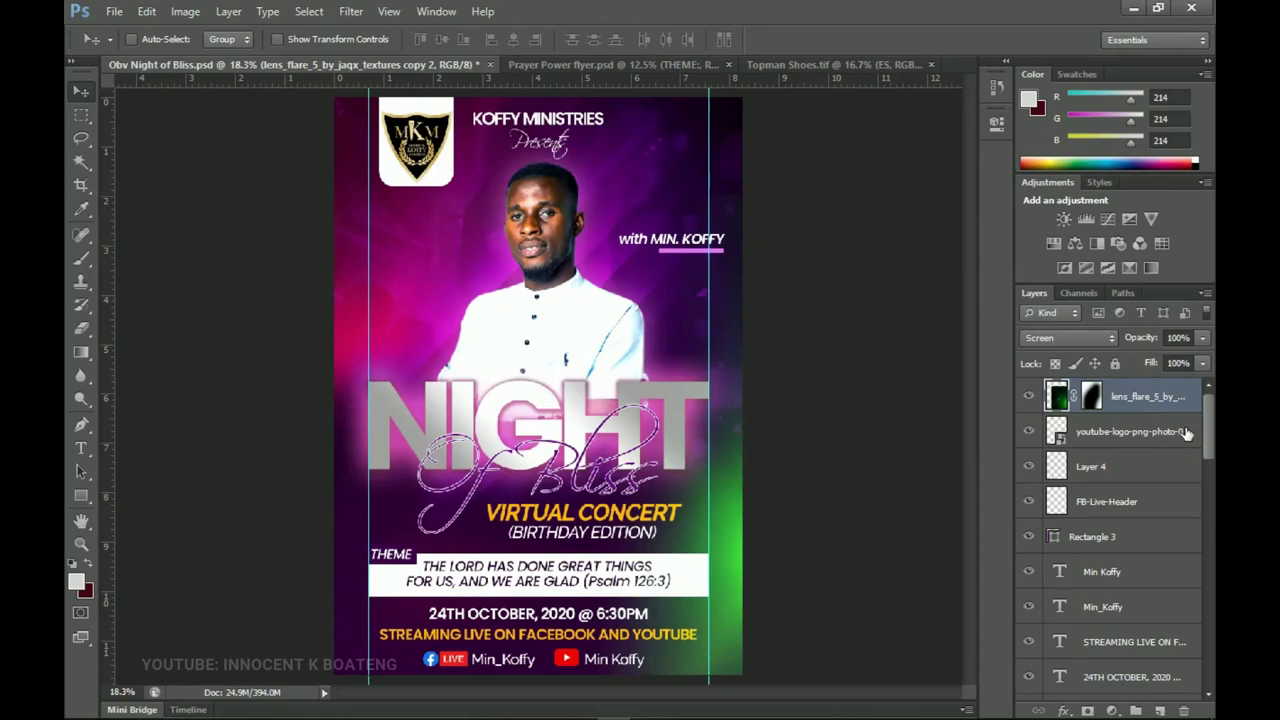
key(ctrl+shift+alt+e)
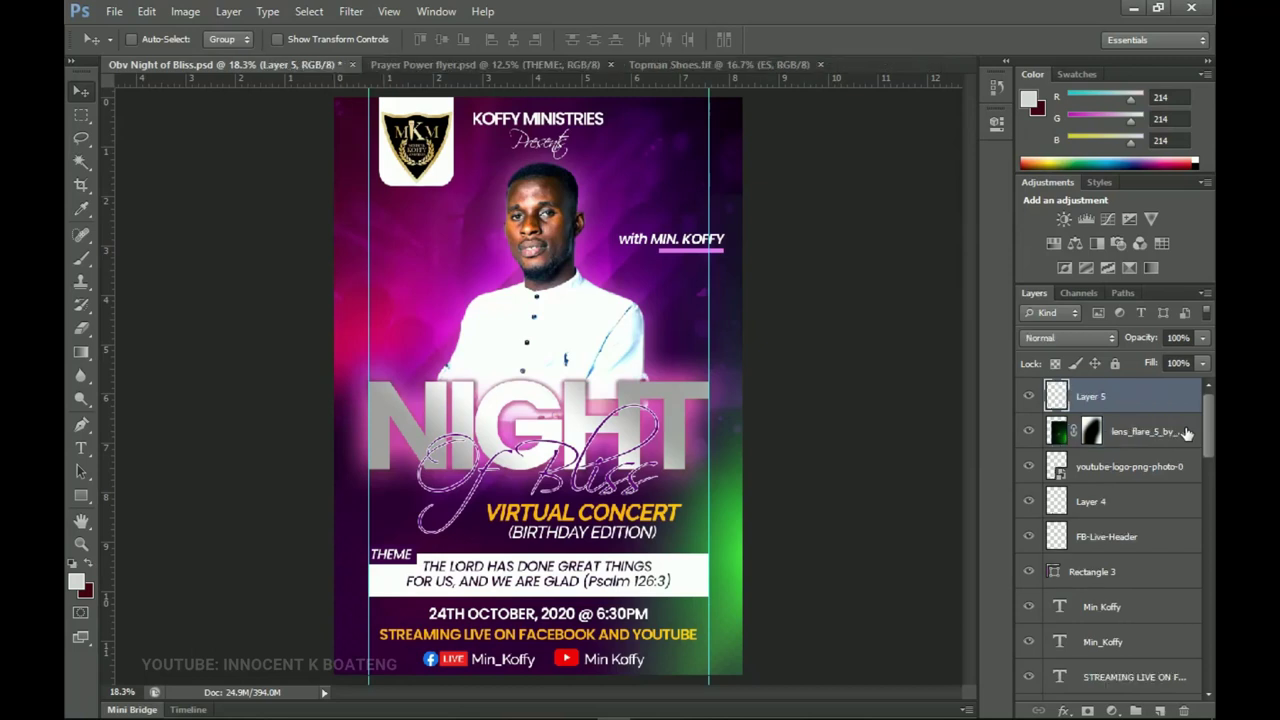
Inspect the merged flyer layer on its own by hiding all other layers, and restore their visibility
alt+click(1028, 400)
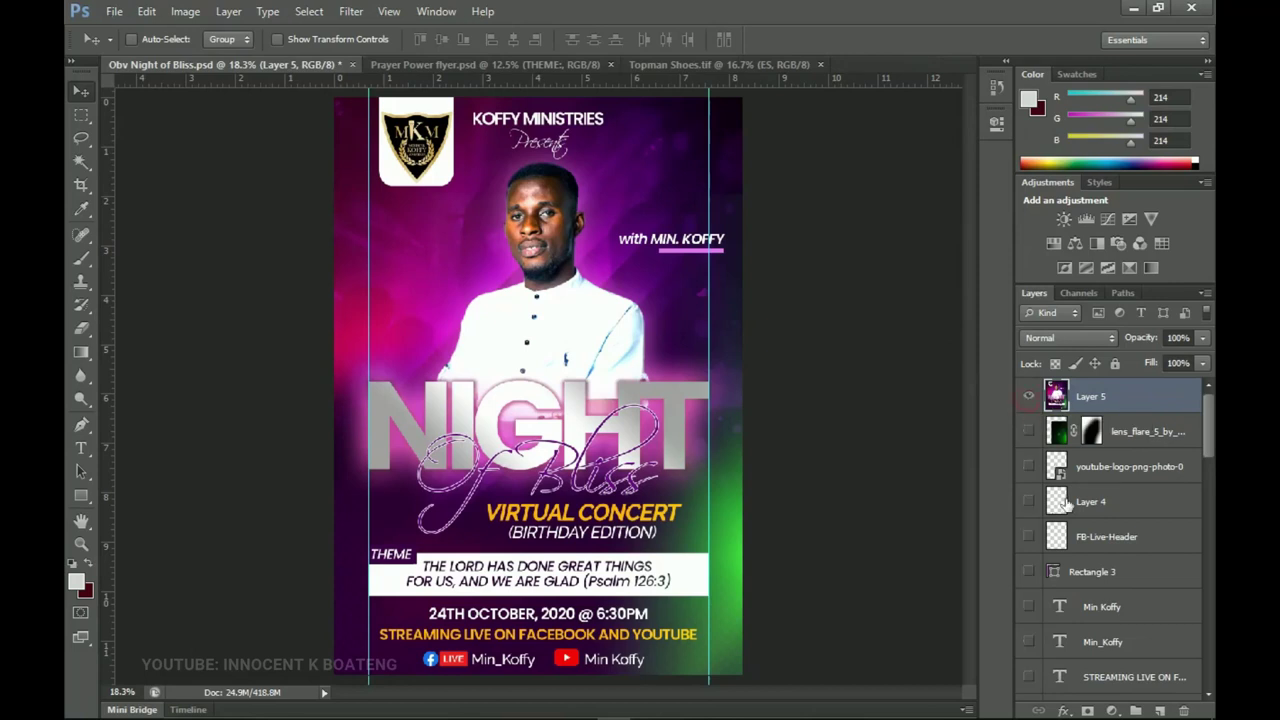
scroll(1078, 408, down, 2)
scroll(1080, 410, up, 3)
alt+click(1028, 398)
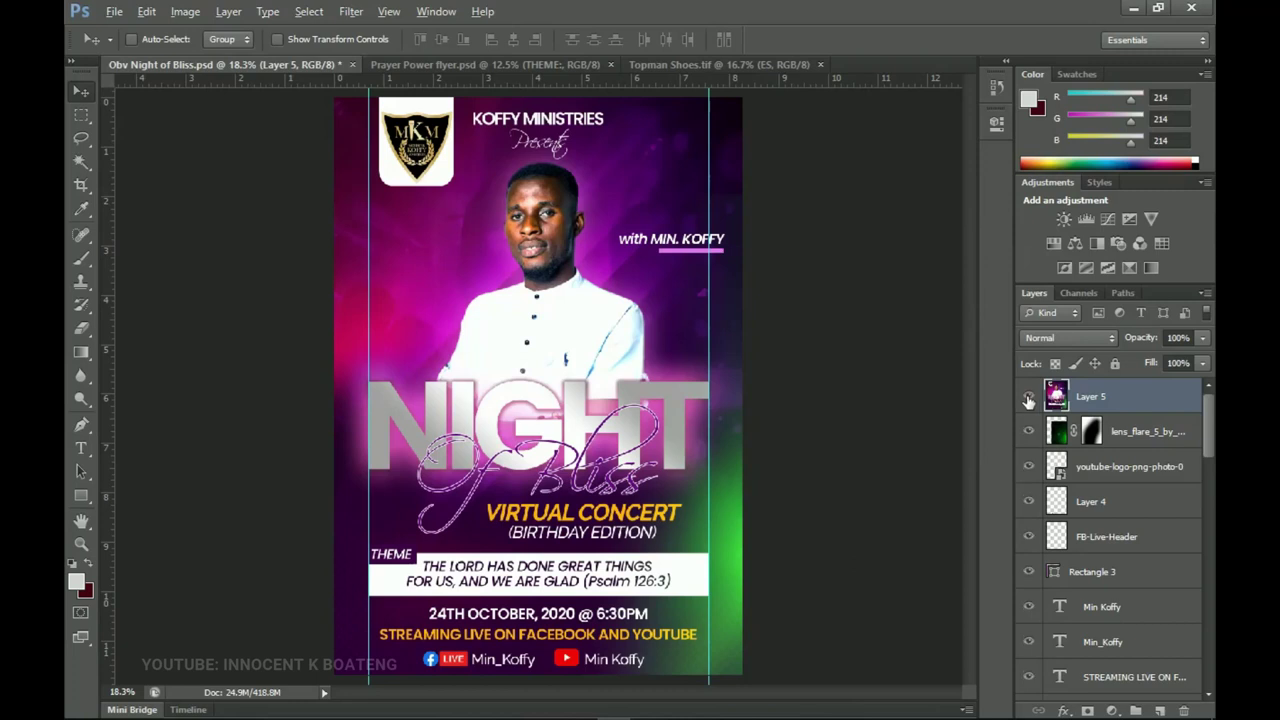
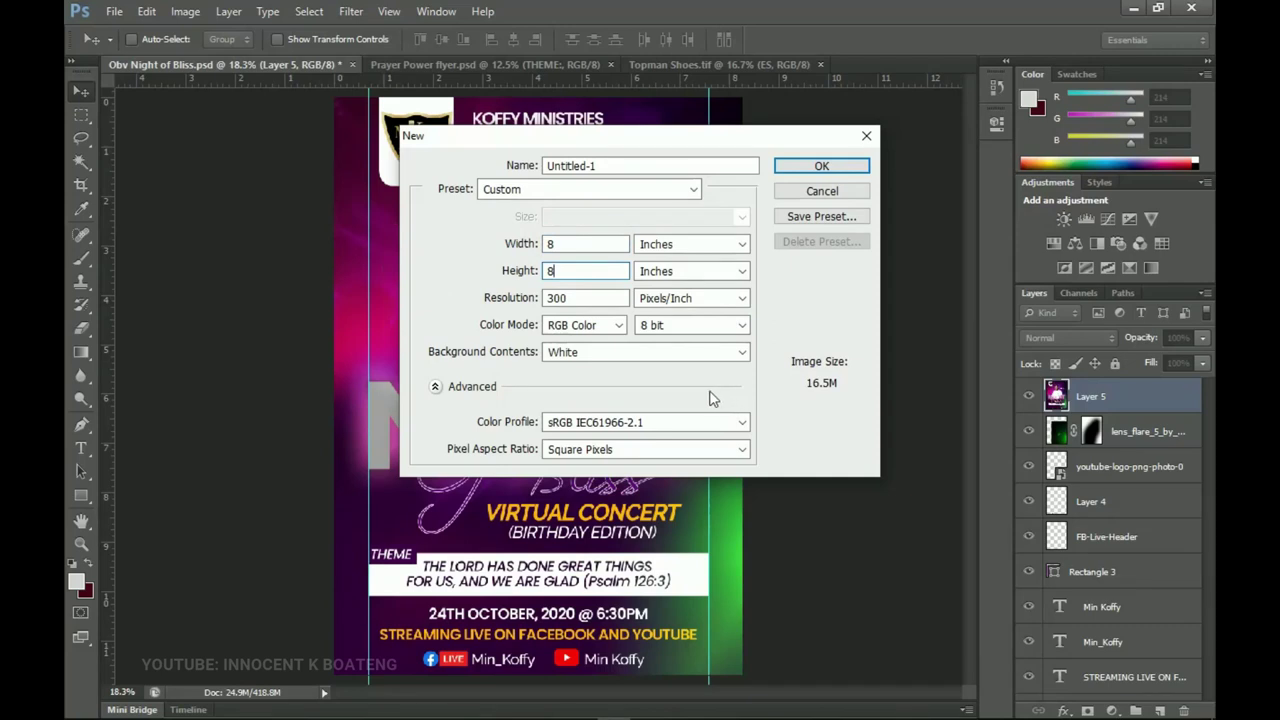
Create a new 4 × 4 inch RGB document at 300 pixels/inch with a white background
key(BackSpace)
text(4)
click(558, 241)
key(BackSpace)
text(4)
click(866, 172)
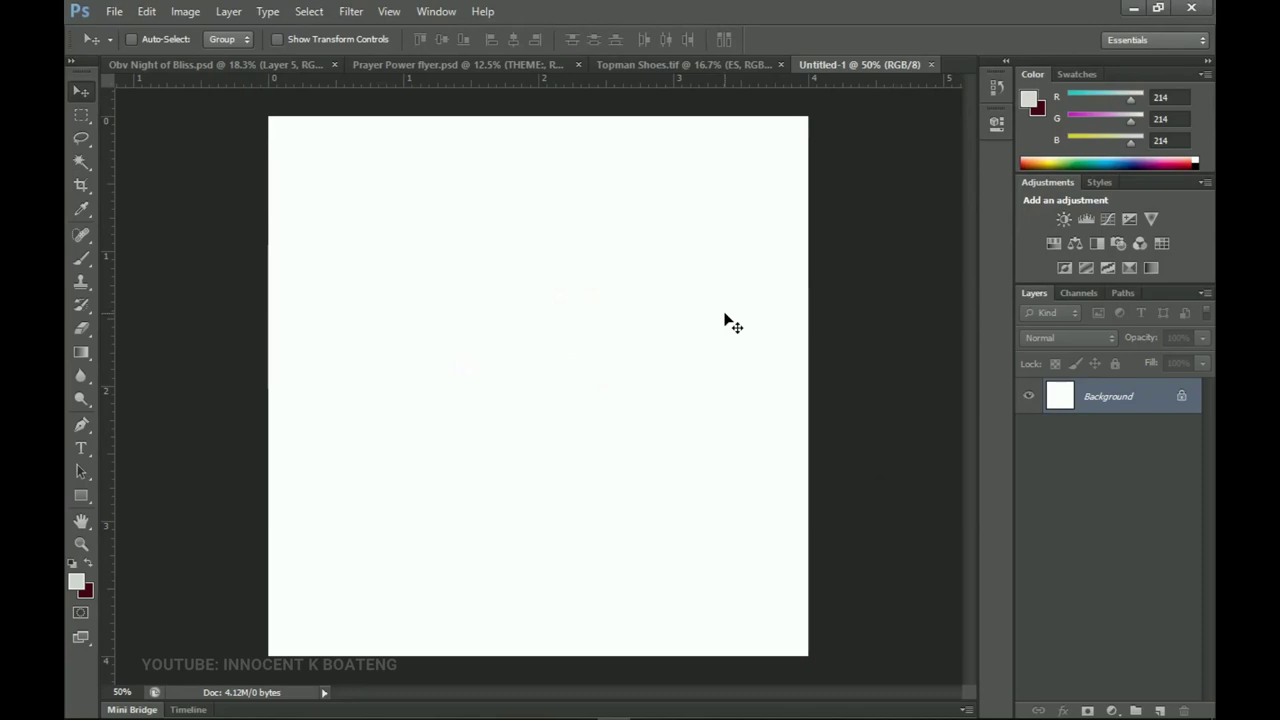
Copy the merged layer from the Night of Bliss flyer into the new square document
click(208, 64)
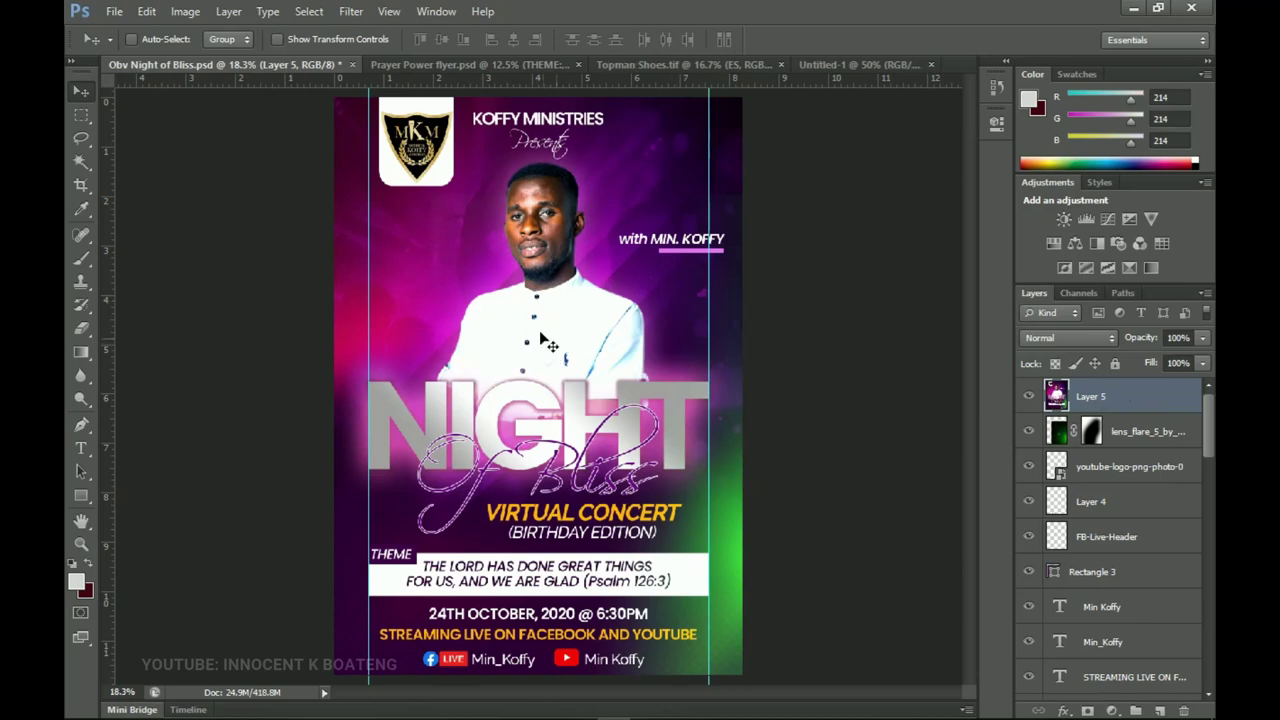
drag(556, 282, 634, 409)
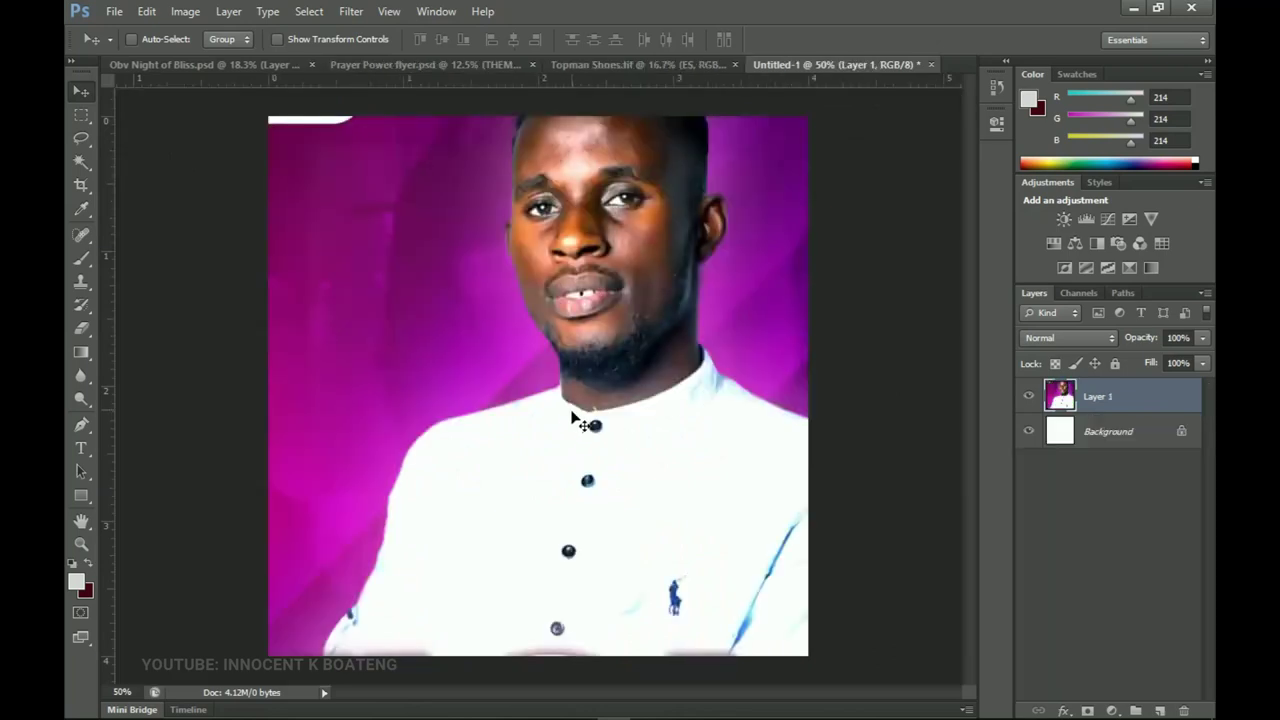
drag(527, 400, 484, 455)
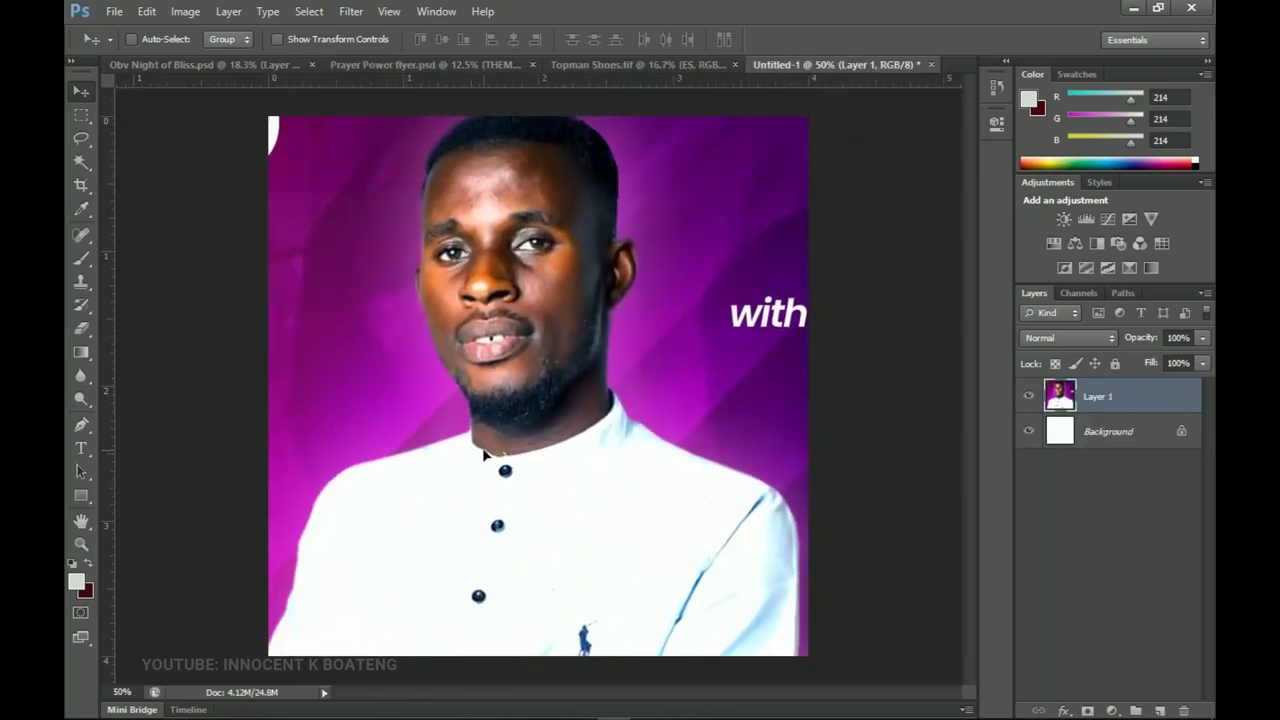
Convert the copied flyer layer into a smart object
key(ctrl+minus)
key(ctrl+minus)
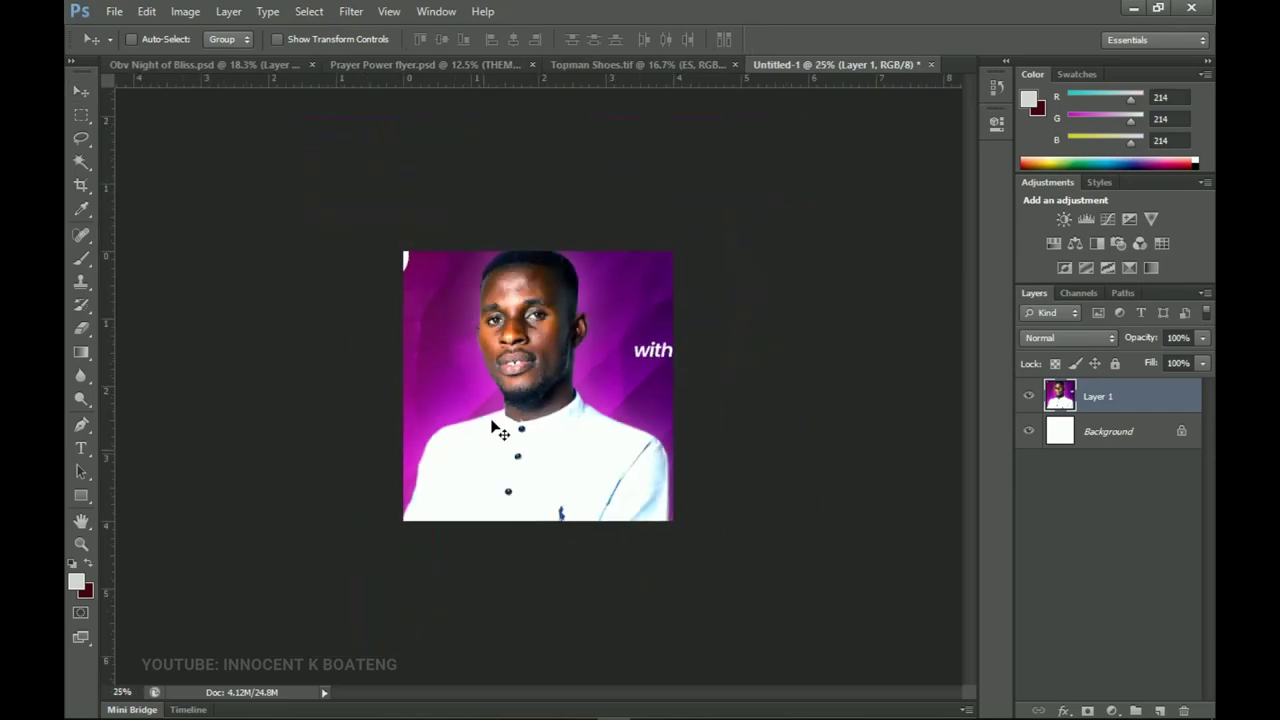
key(ctrl+t)
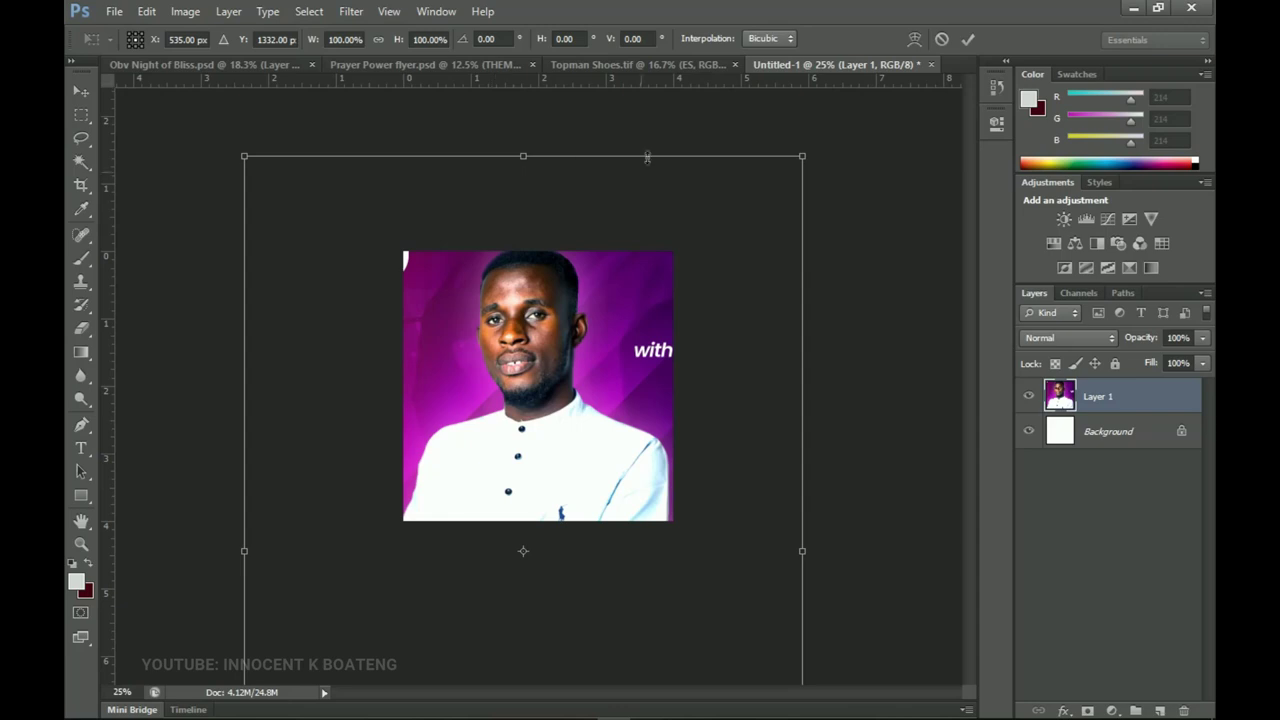
key(Return)
right_click(1116, 395)
click(969, 210)
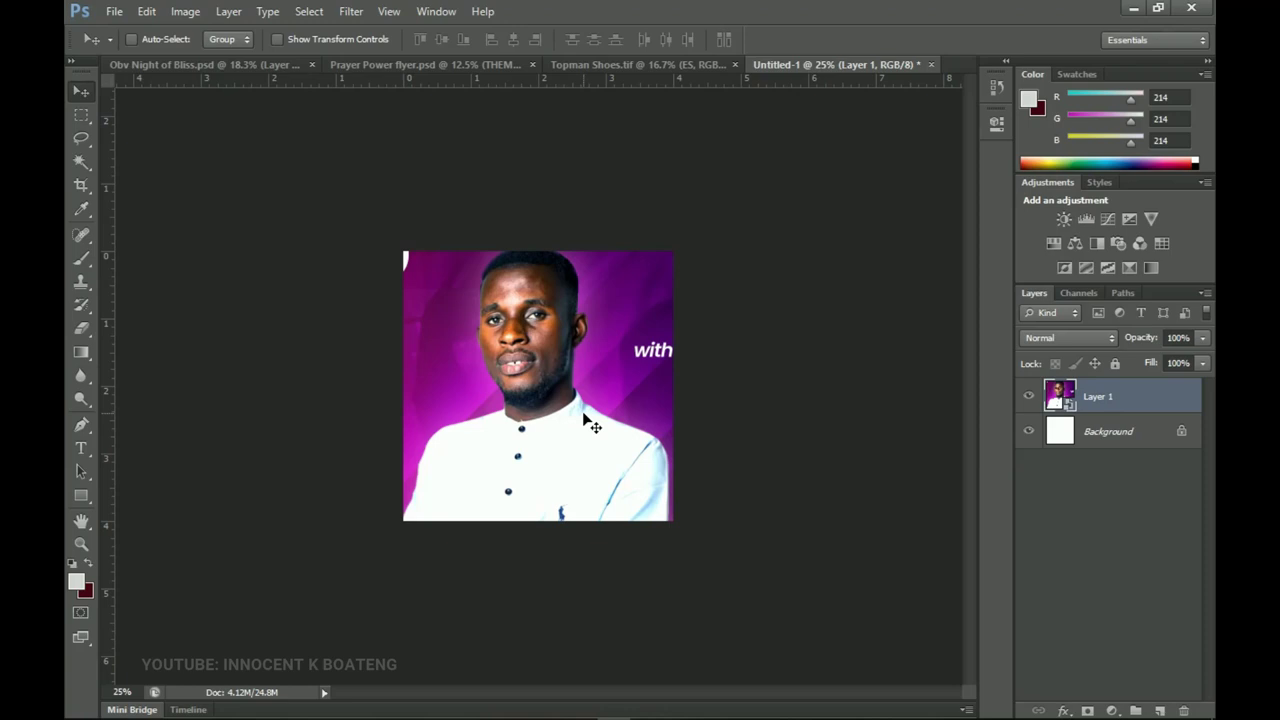
Scale the flyer down proportionally and move it so that the whole design fits inside the square canvas
key(ctrl+t)
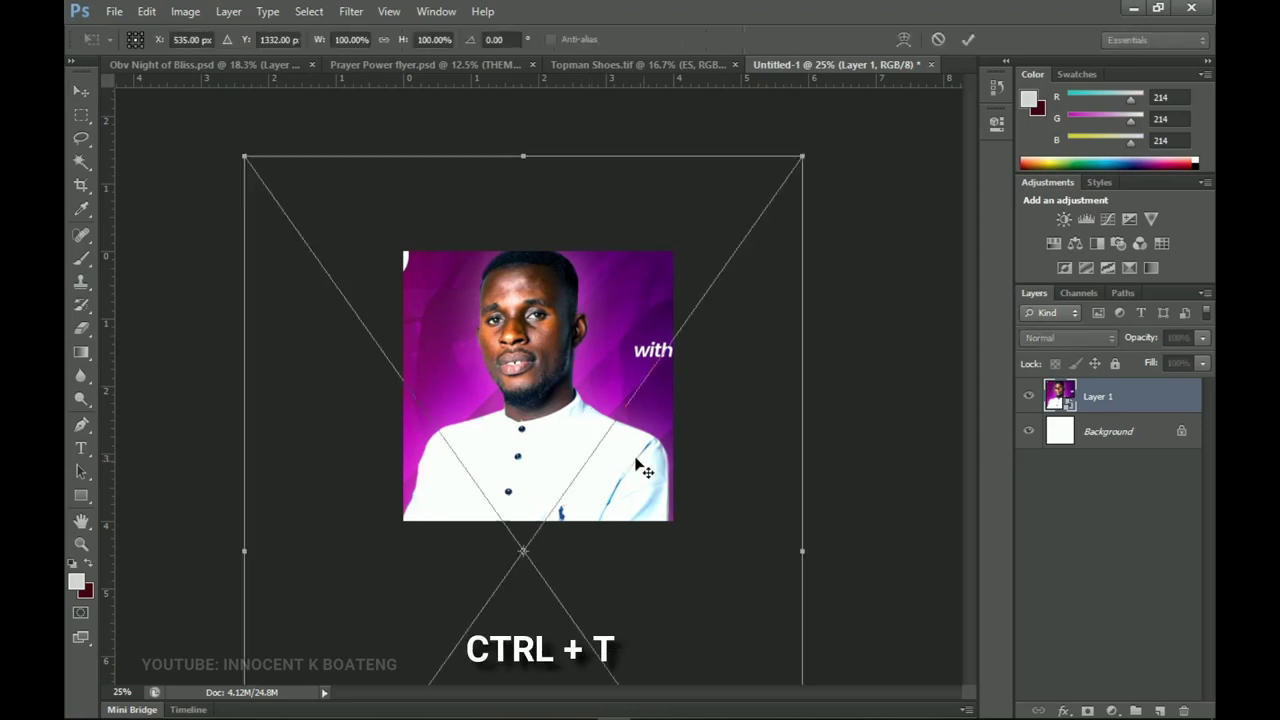
drag(802, 156, 593, 453)
drag(548, 550, 594, 386)
drag(612, 498, 651, 505)
key(Return)
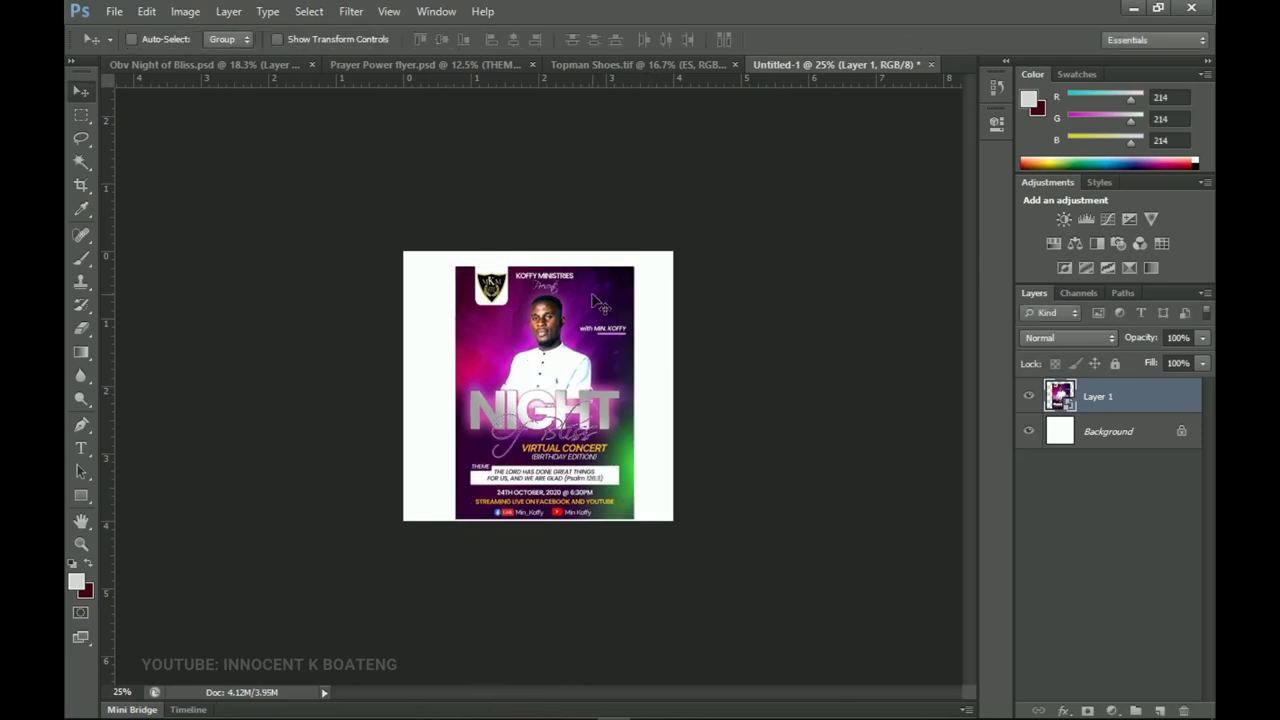
Centre the flyer horizontally and vertically on the canvas and clear the selection
key(ctrl+a)
click(513, 40)
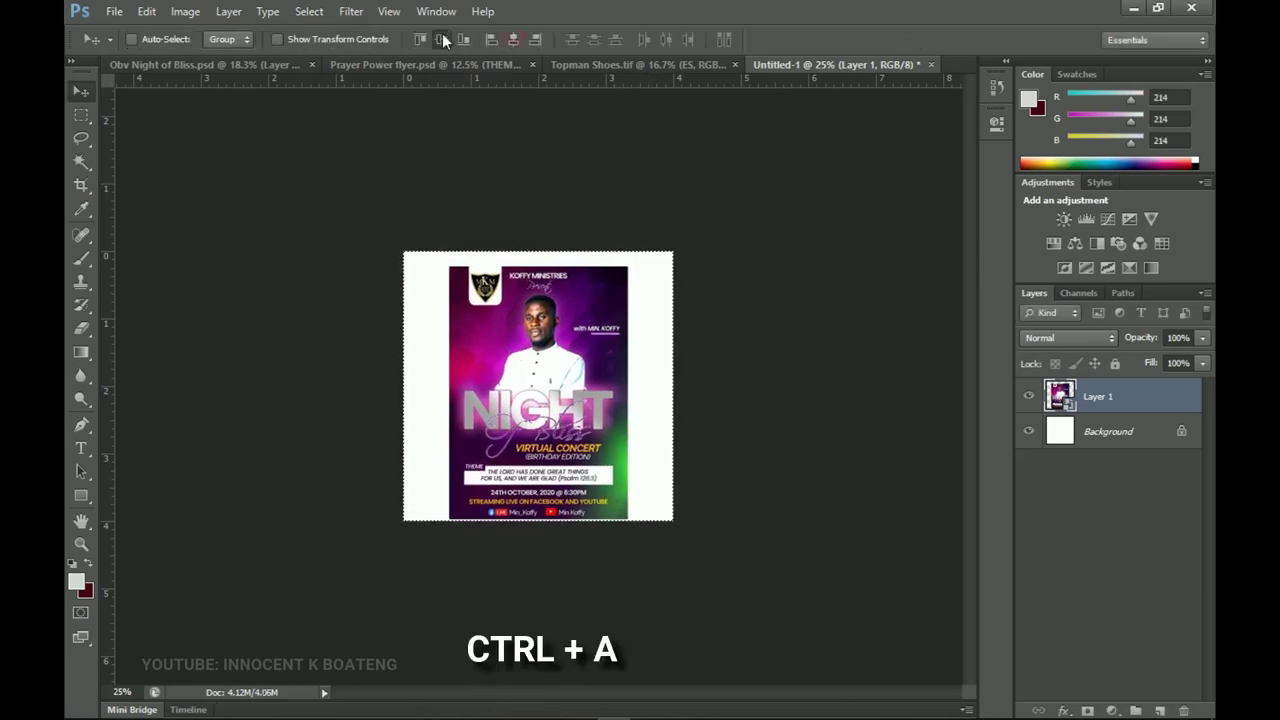
click(443, 40)
key(ctrl+d)
key(z)
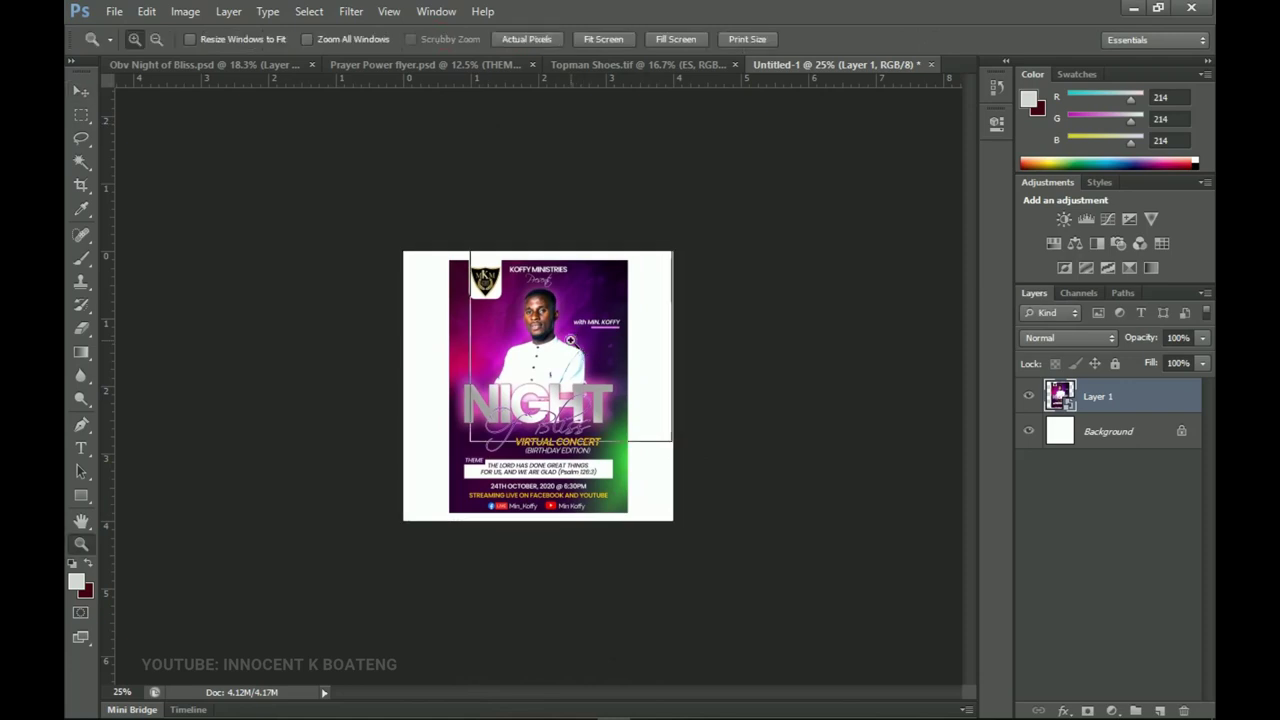
key(v)
key(ctrl+plus)
key(ctrl+plus)
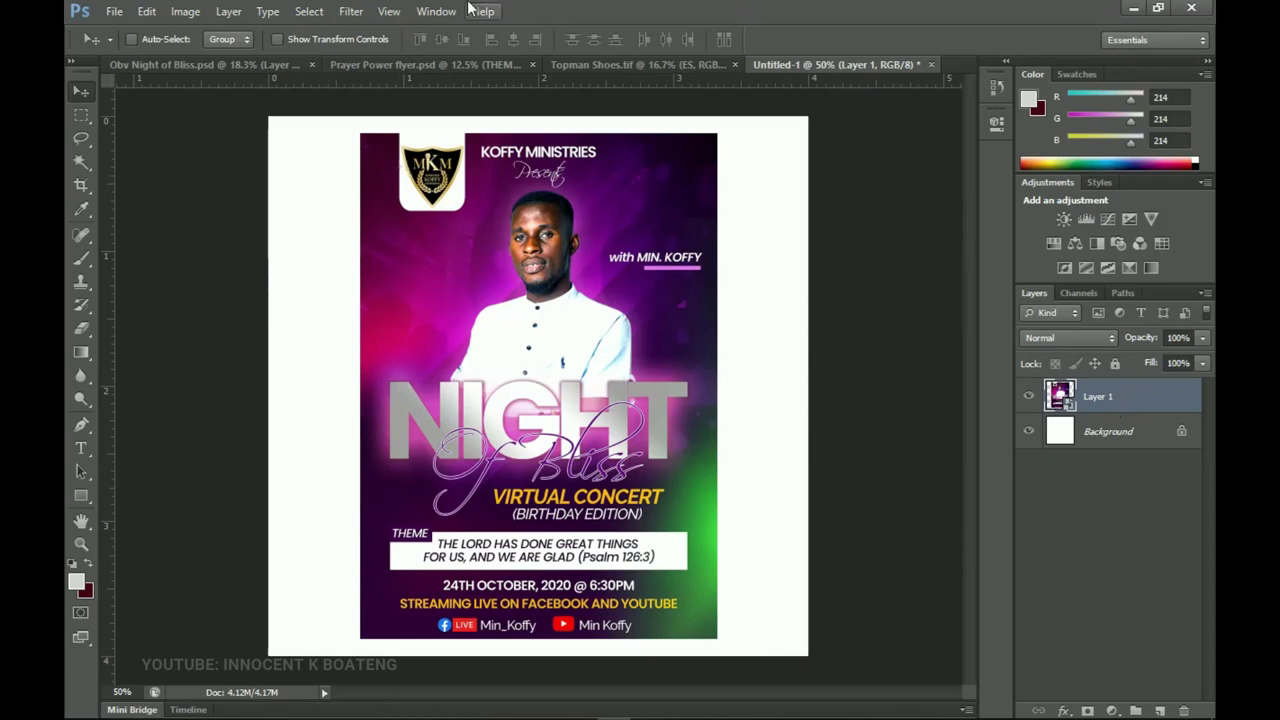
Add a vertical guide at 0.2 in from the canvas's left edge
click(379, 13)
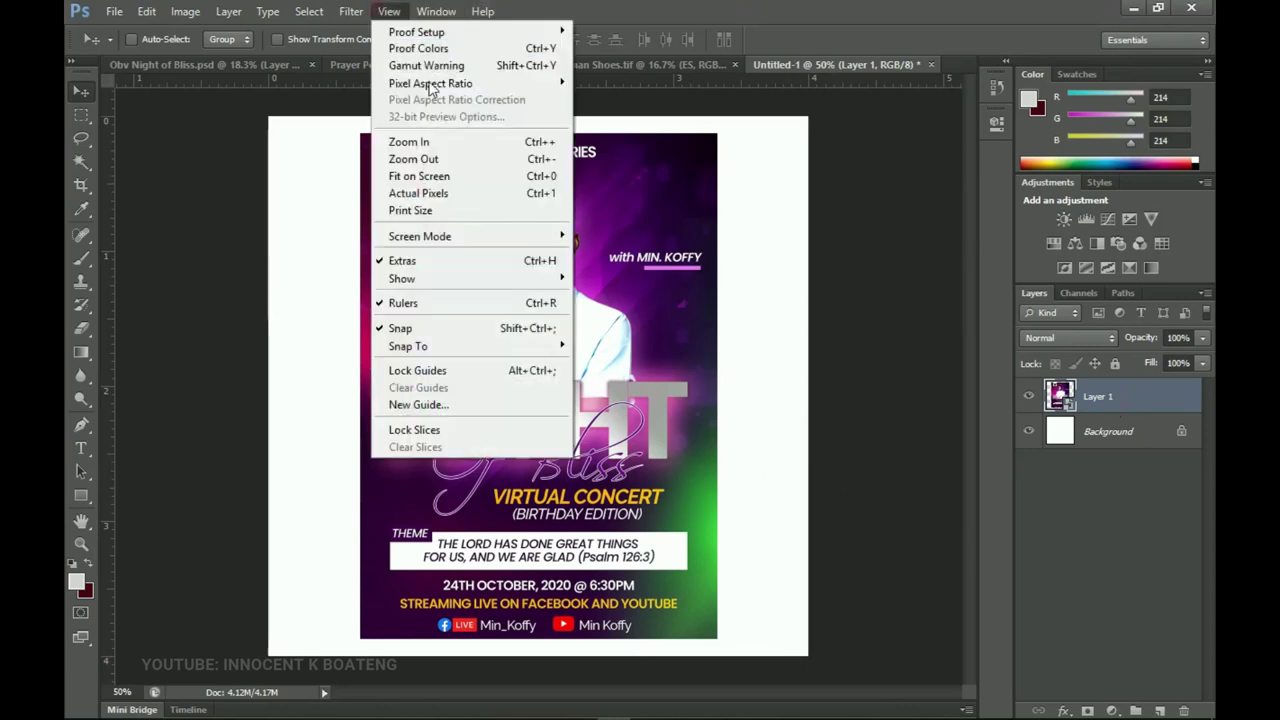
click(433, 406)
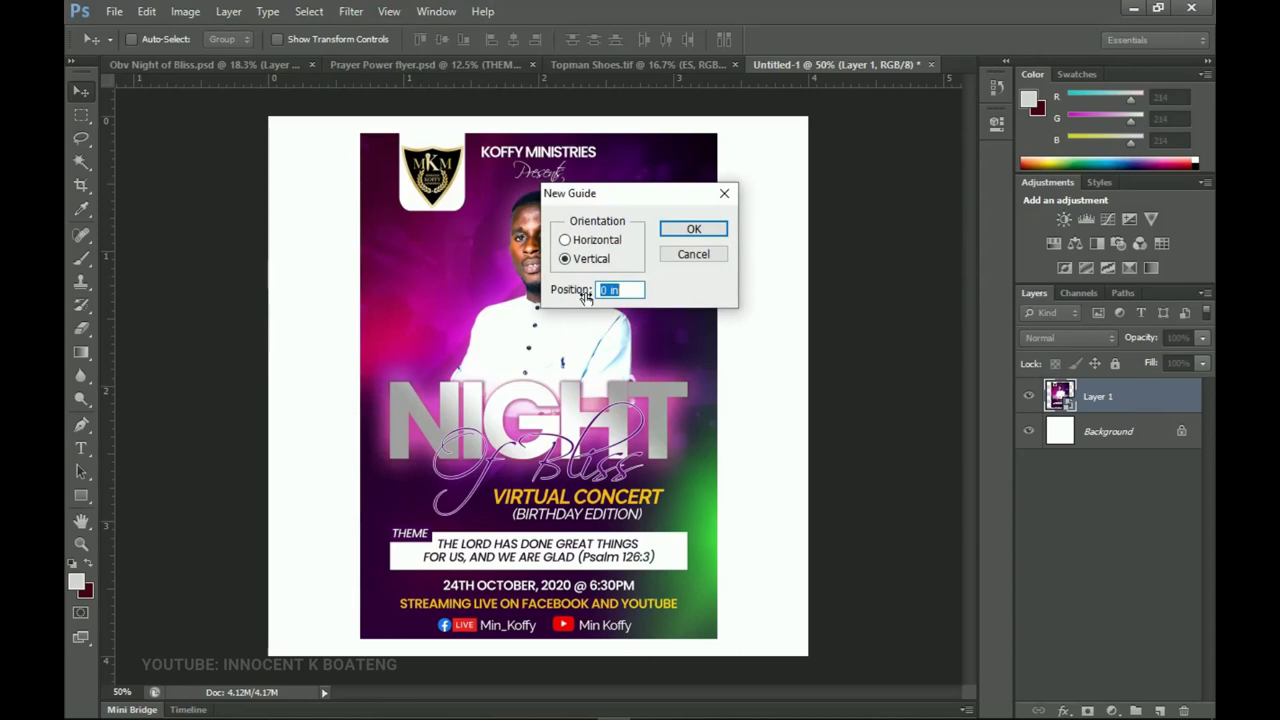
text(0.2)
key(Return)
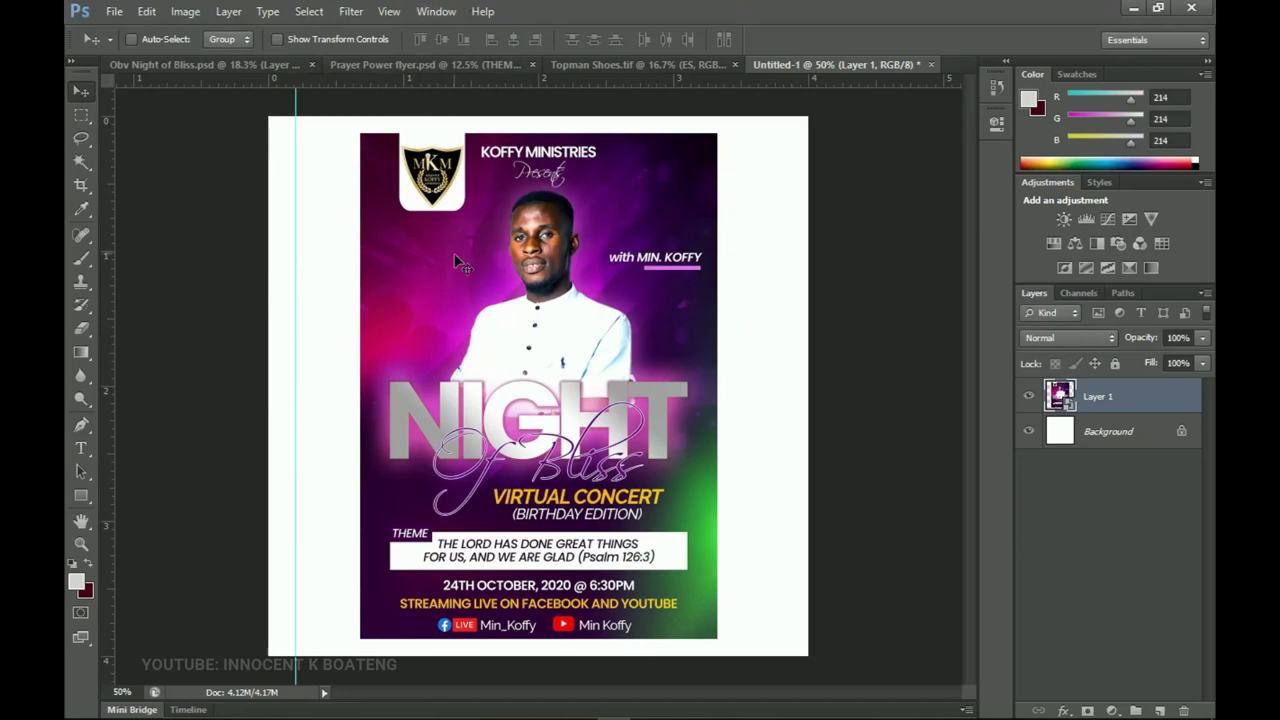
Add a second vertical guide at 95% of the canvas width
click(389, 12)
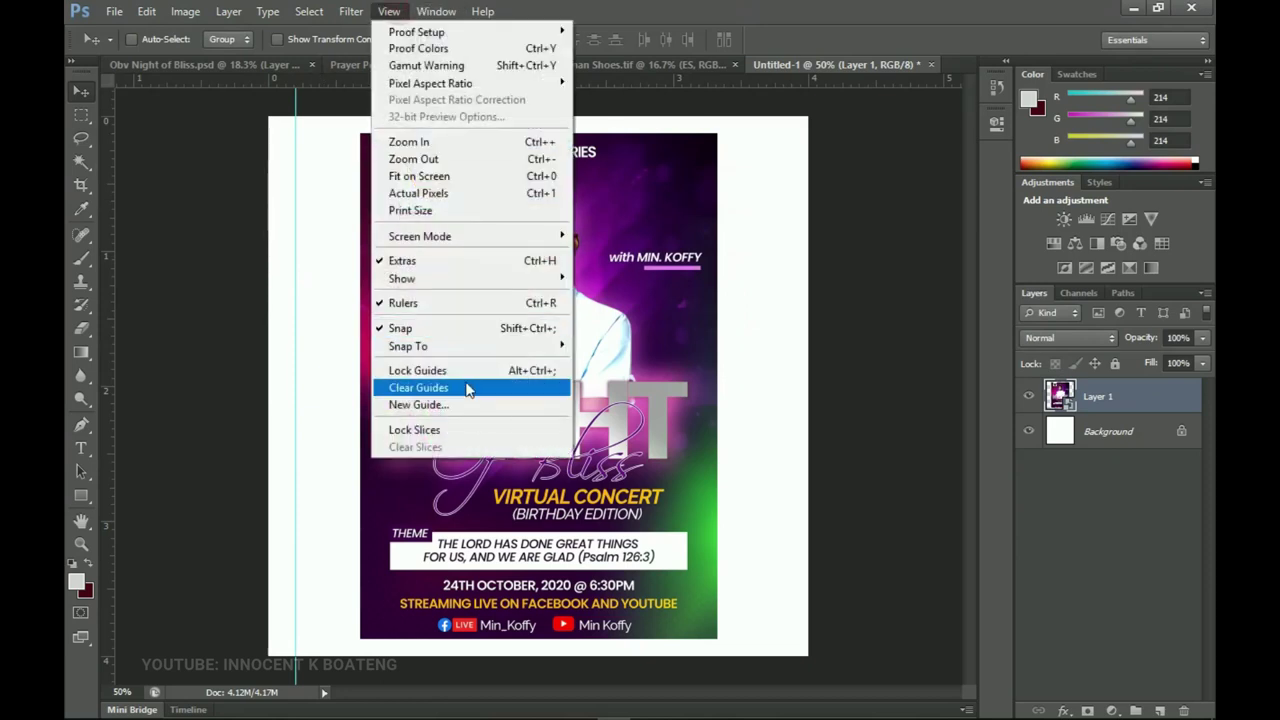
click(452, 406)
text(0)
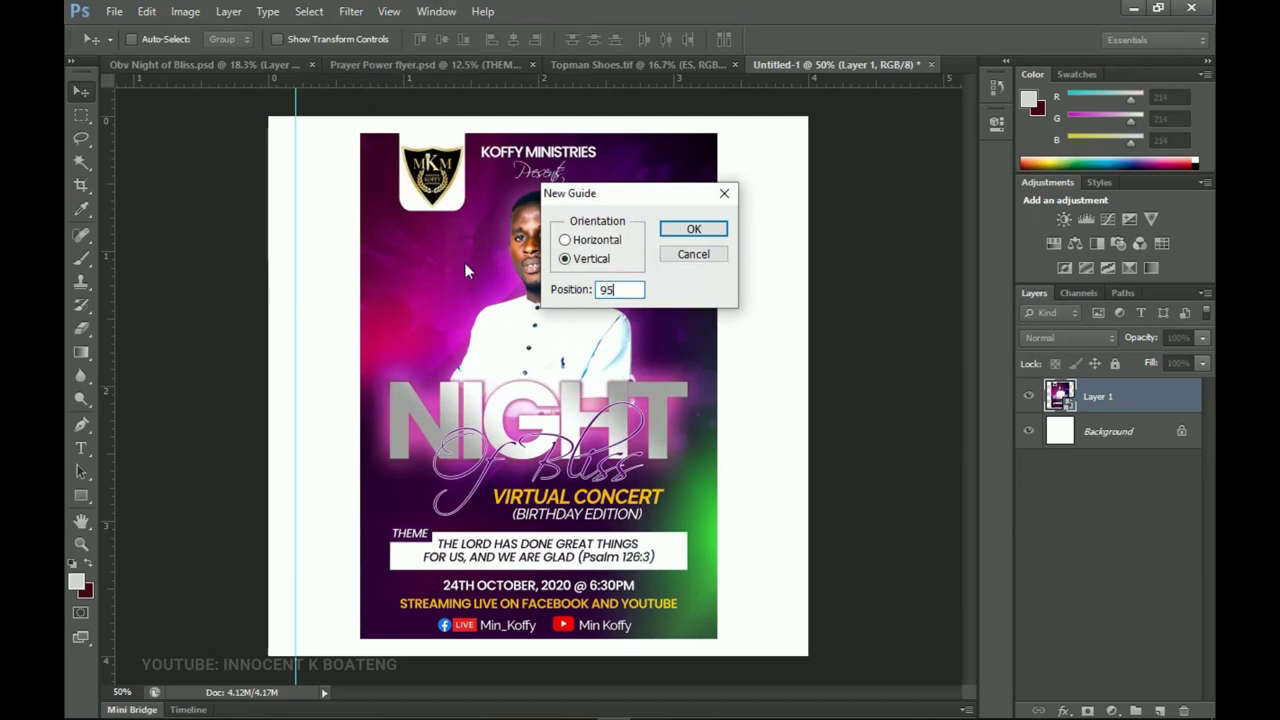
text(%)
key(Return)
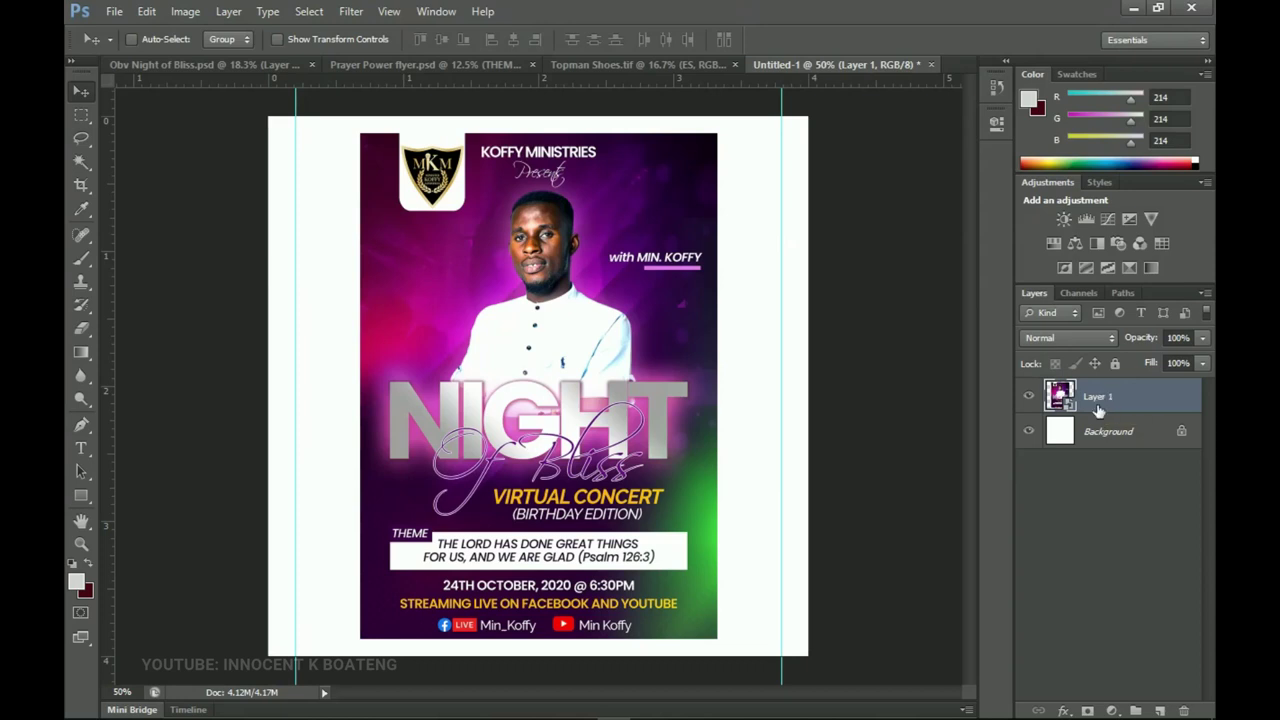
Duplicate the flyer layer and scale the lower copy down around its centre to about 27.7%
key(ctrl+j)
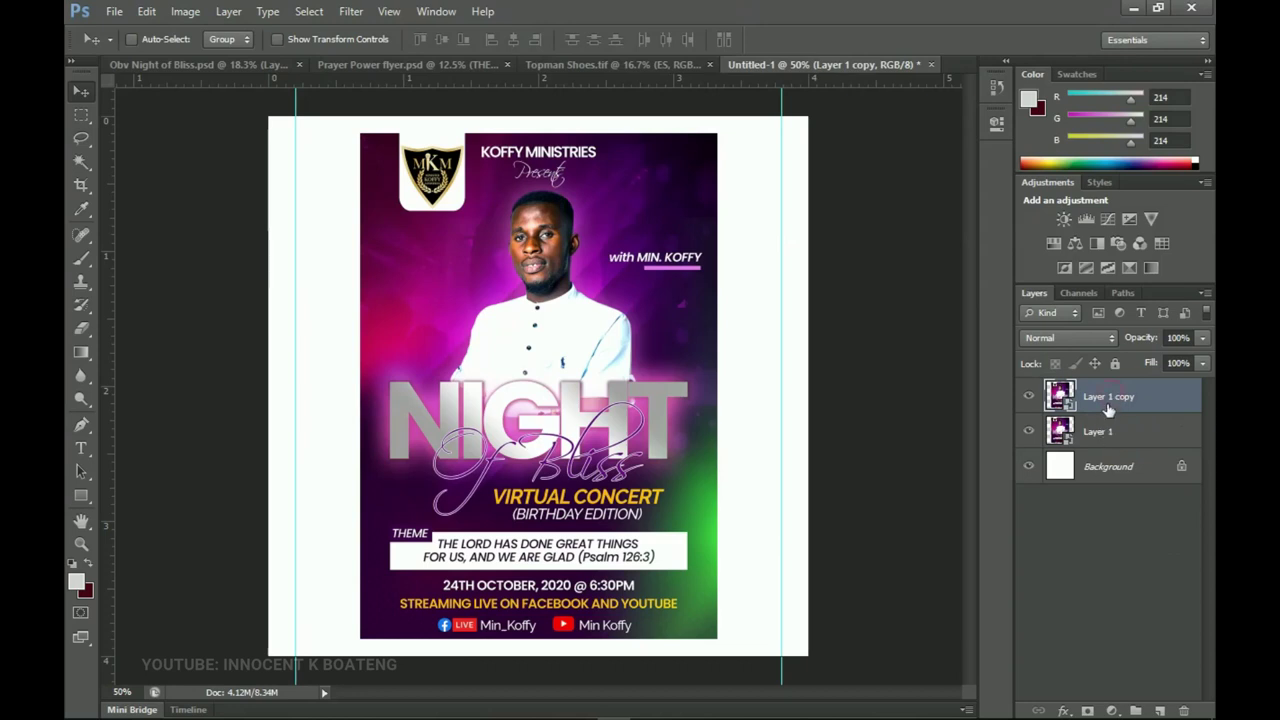
click(1124, 441)
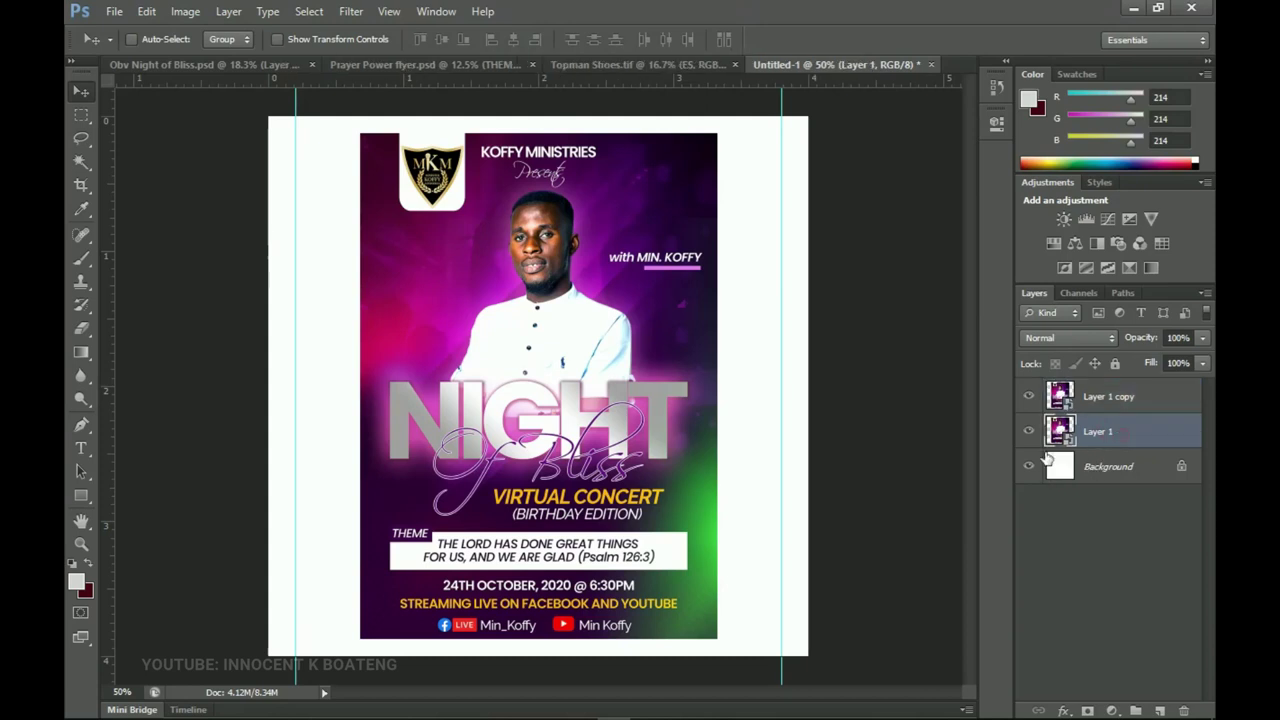
key(ctrl+t)
drag(717, 639, 700, 594)
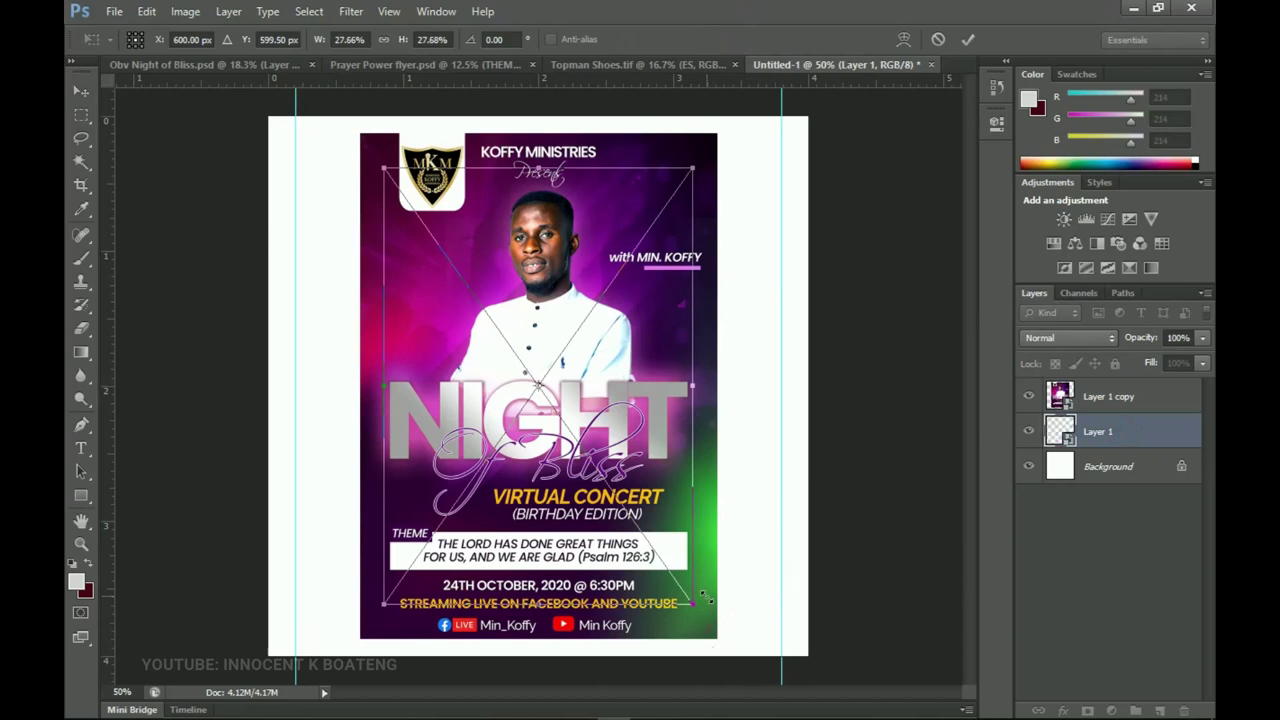
key(Return)
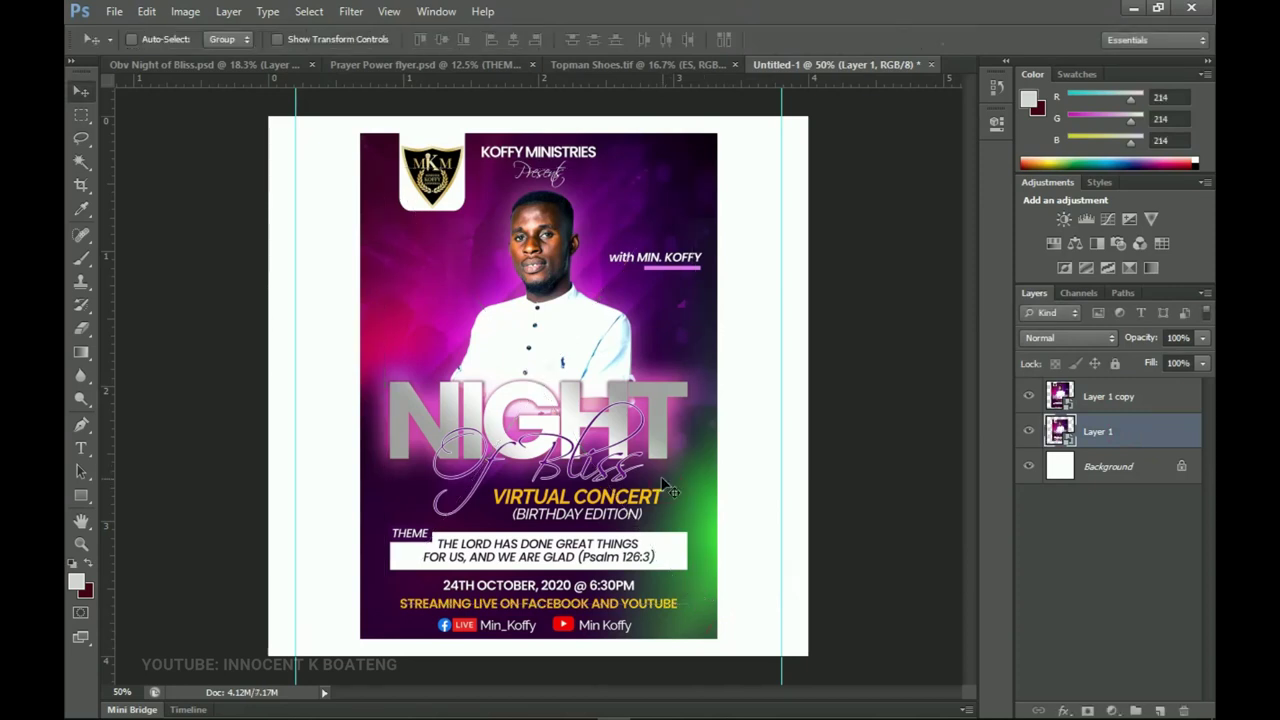
Move the smaller flyer behind the main one until its right edge meets the right guide, and check the alignment closely
drag(679, 476, 745, 462)
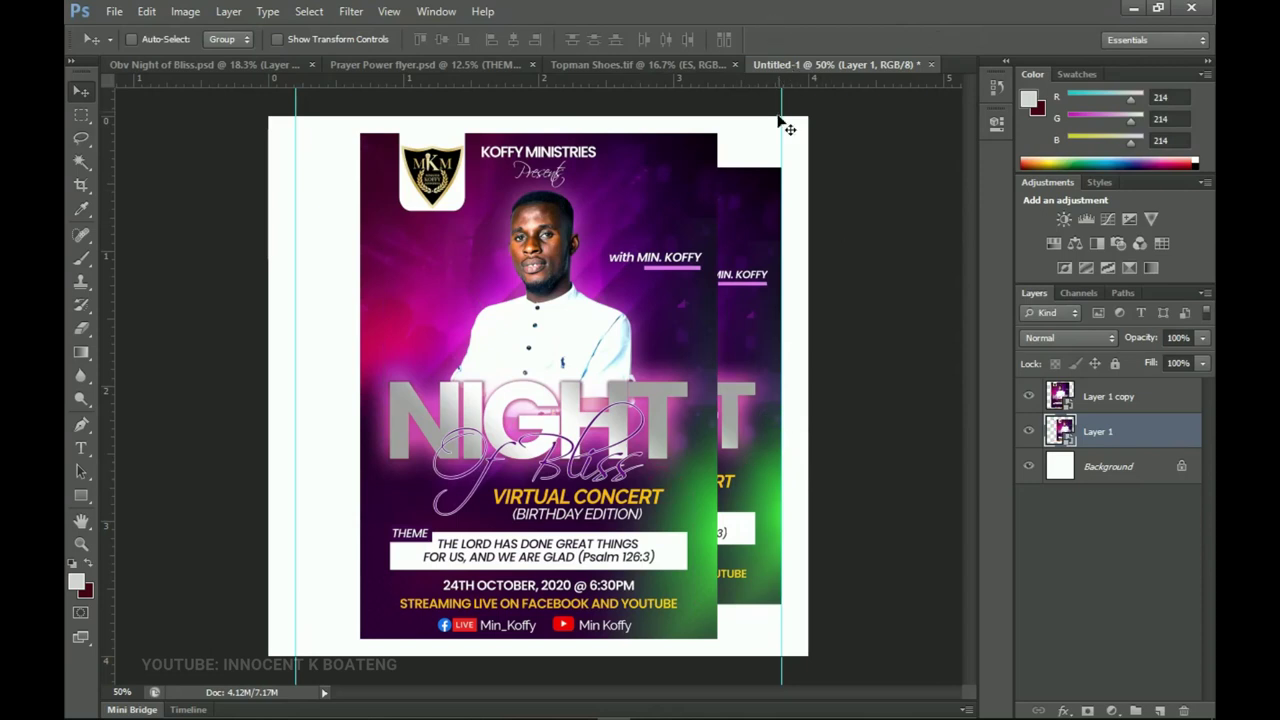
key(z)
click(803, 165)
click(806, 163)
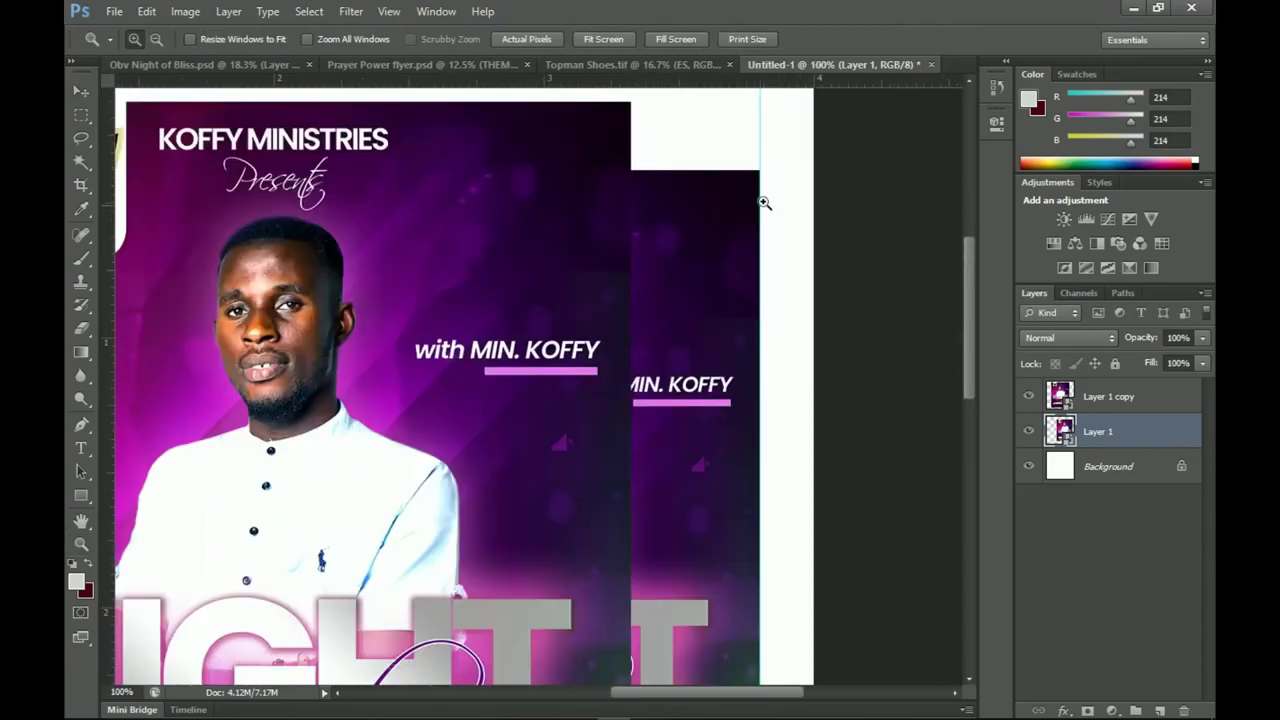
key(v)
key(z)
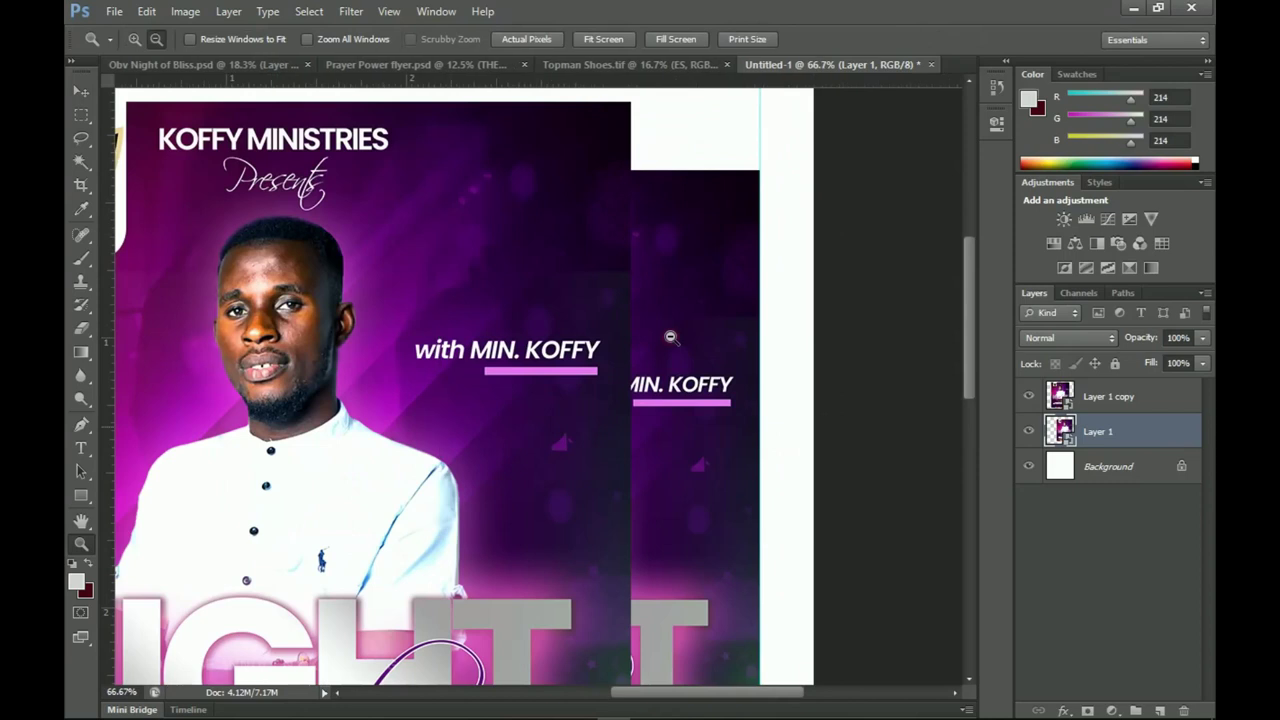
alt+click(666, 337)
alt+click(666, 337)
key(v)
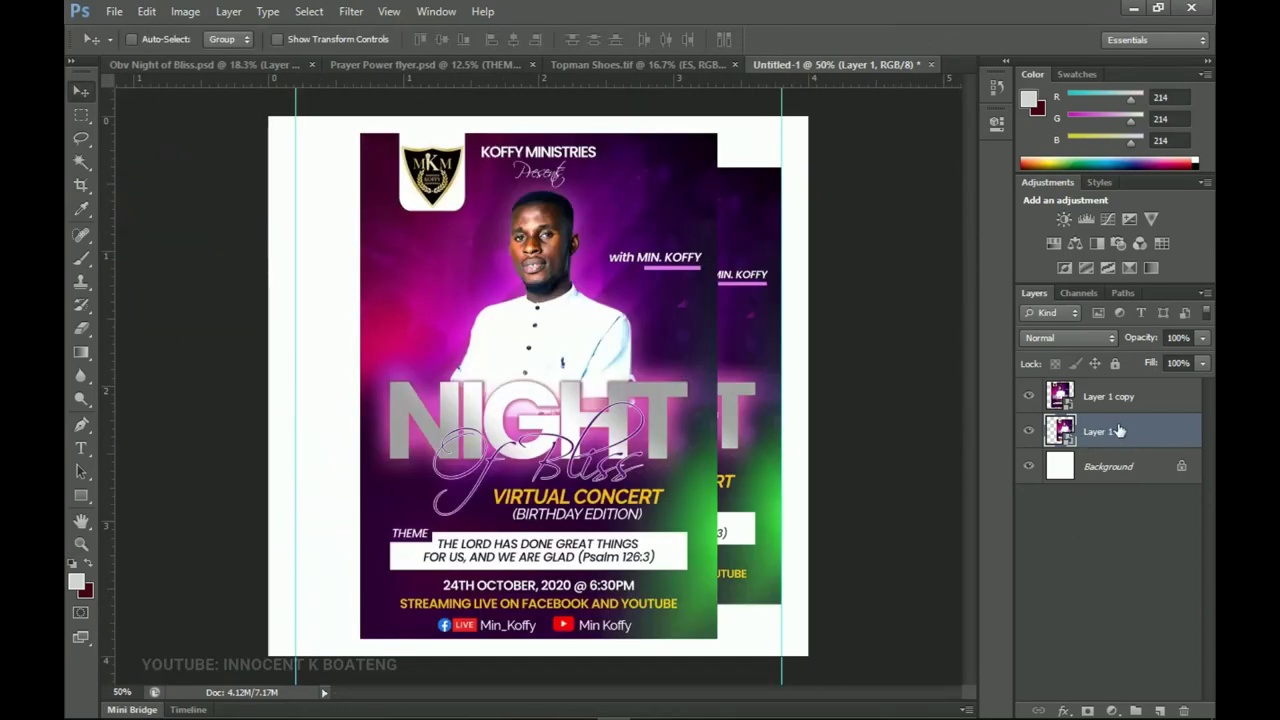
Duplicate the smaller flyer and move the copy so its left edge meets the left guide
key(ctrl+j)
drag(580, 402, 519, 402)
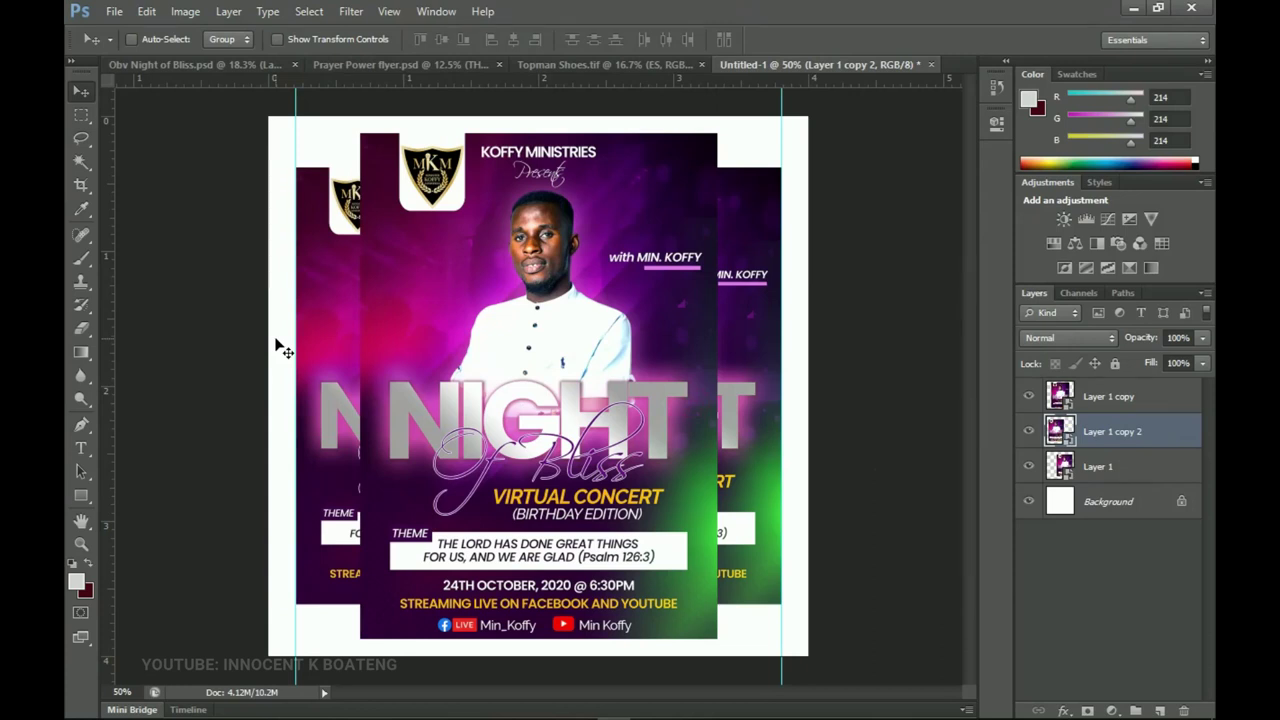
Compare the composition with both side flyers hidden and shown, and examine the stacked flyers up close
click(1029, 466)
click(1029, 431)
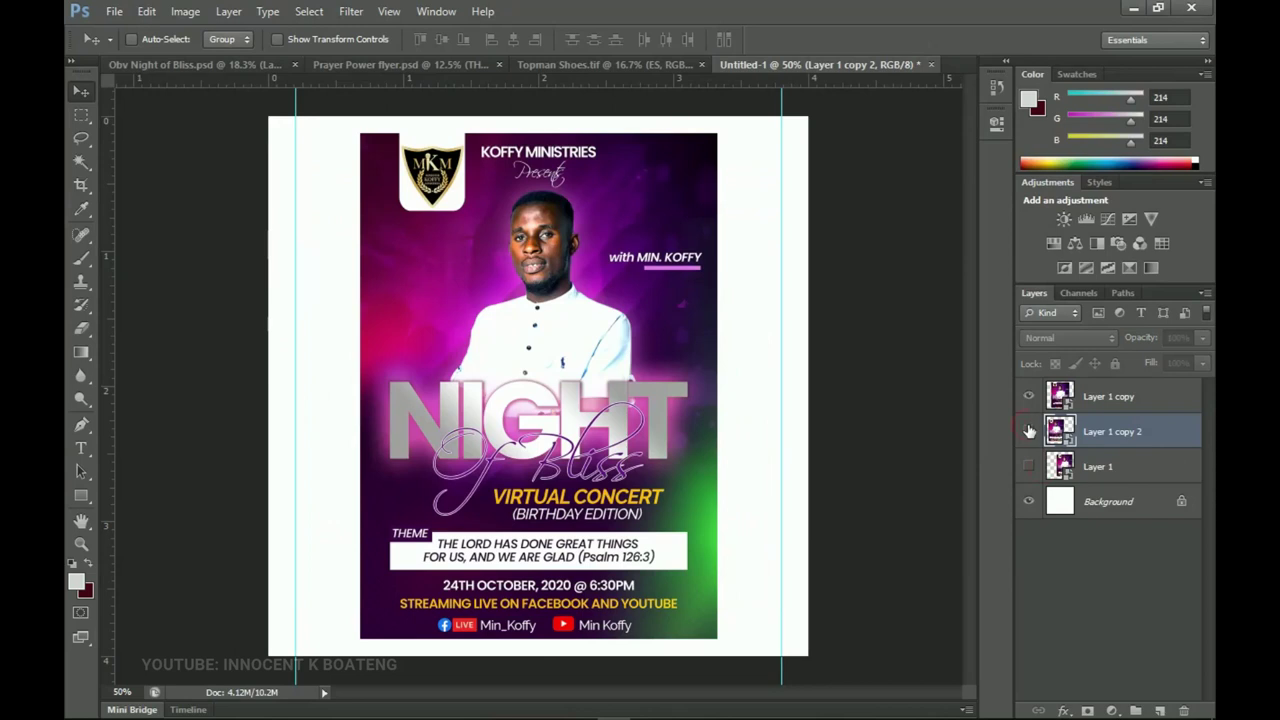
click(1029, 431)
click(1029, 466)
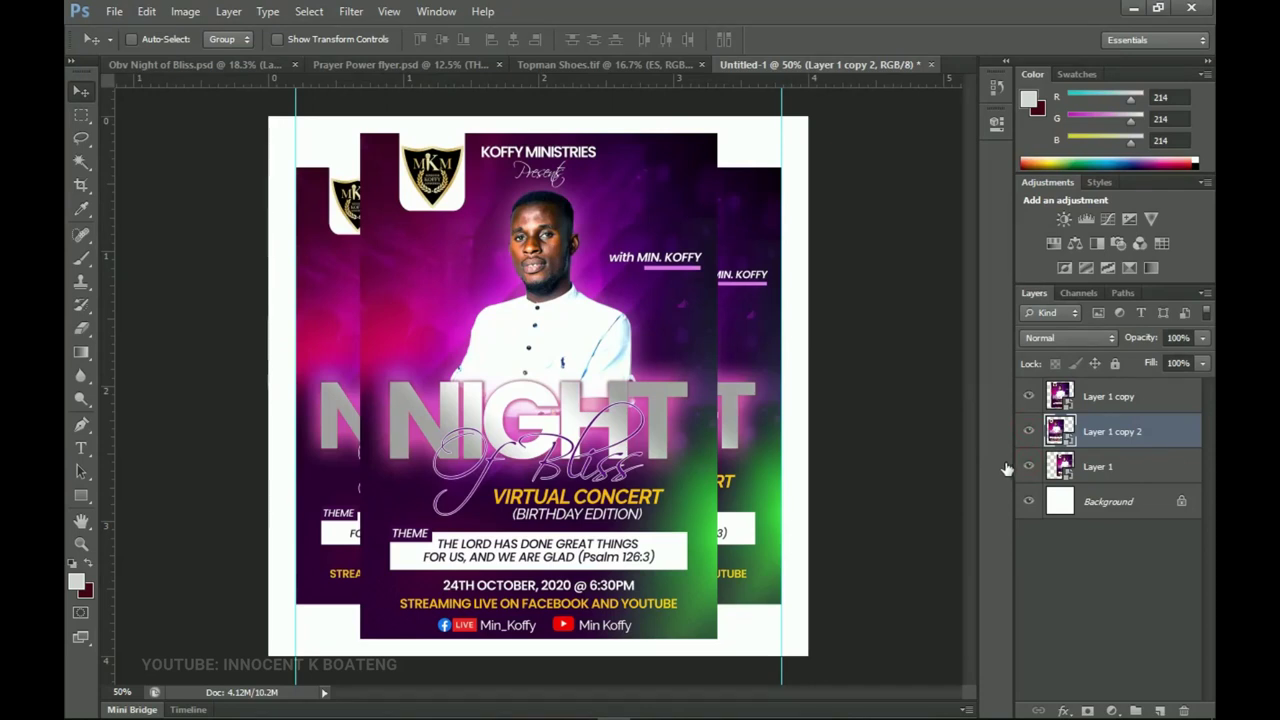
key(z)
click(805, 400)
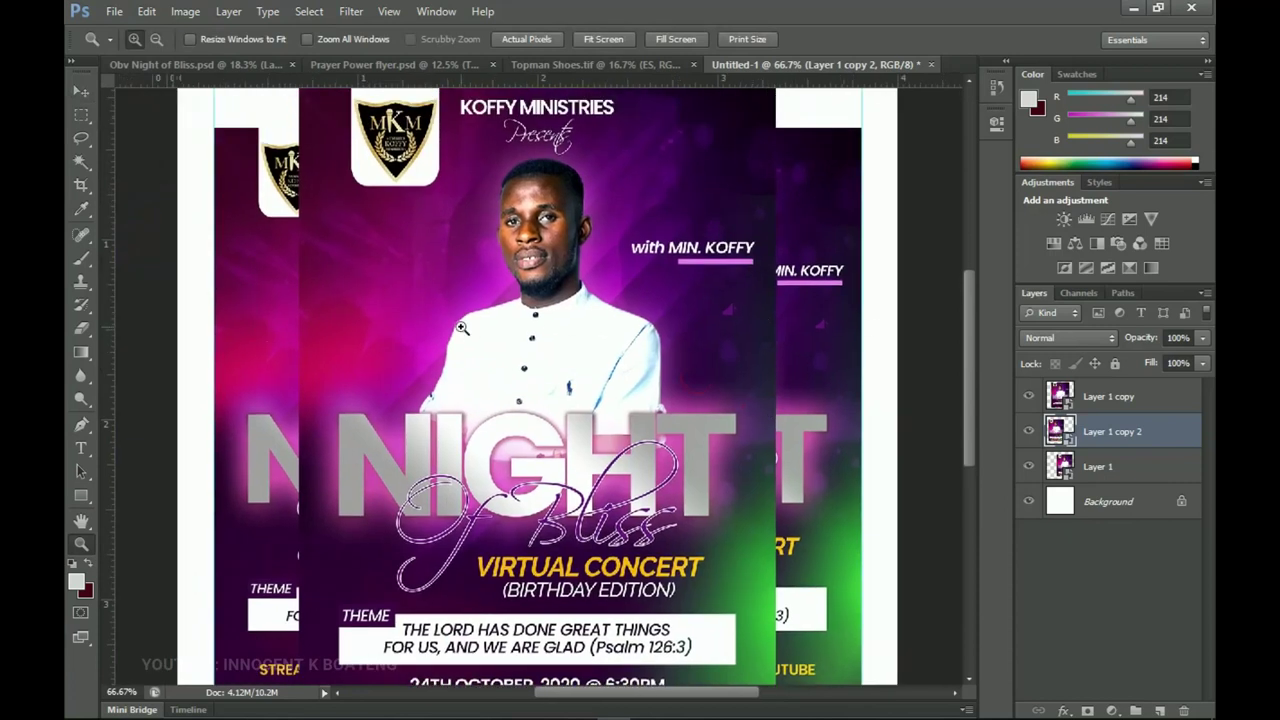
scroll(480, 345, down, 2)
scroll(560, 379, up, 2)
scroll(595, 380, down, 1)
scroll(595, 380, left, 1)
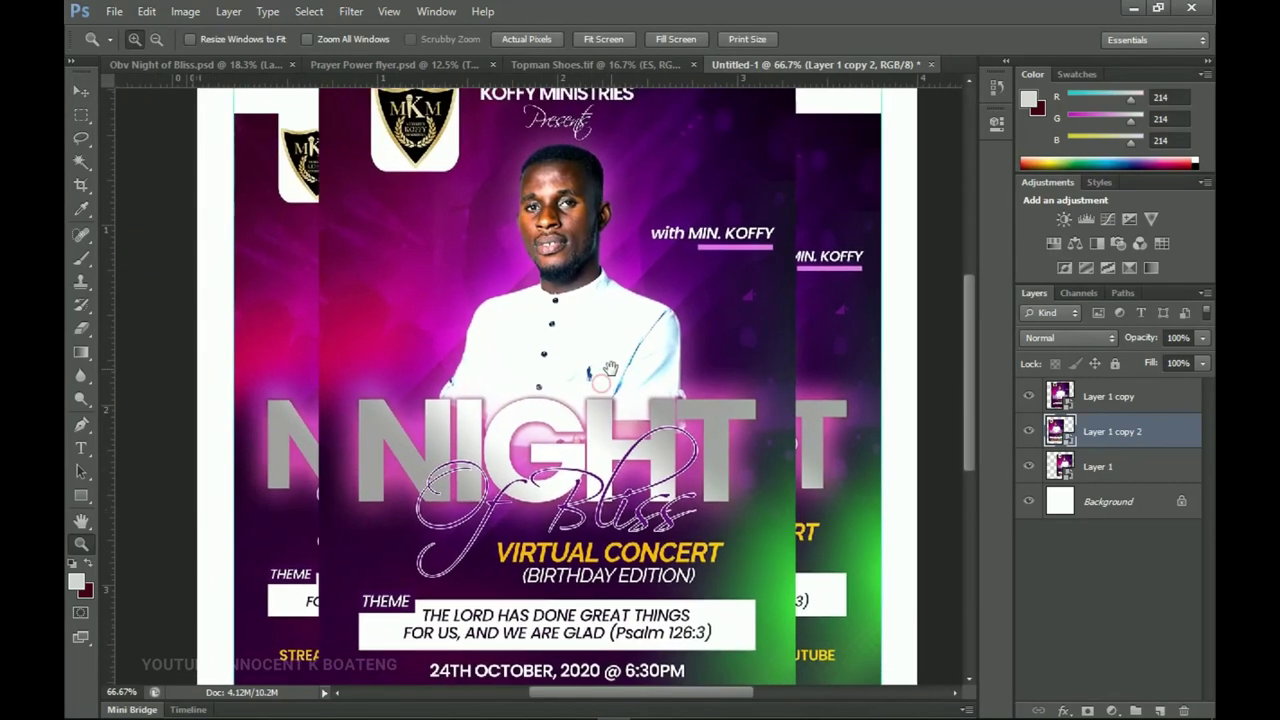
Merge the two smaller side flyer layers into one and check the merged layer by toggling its visibility
shift+click(1117, 467)
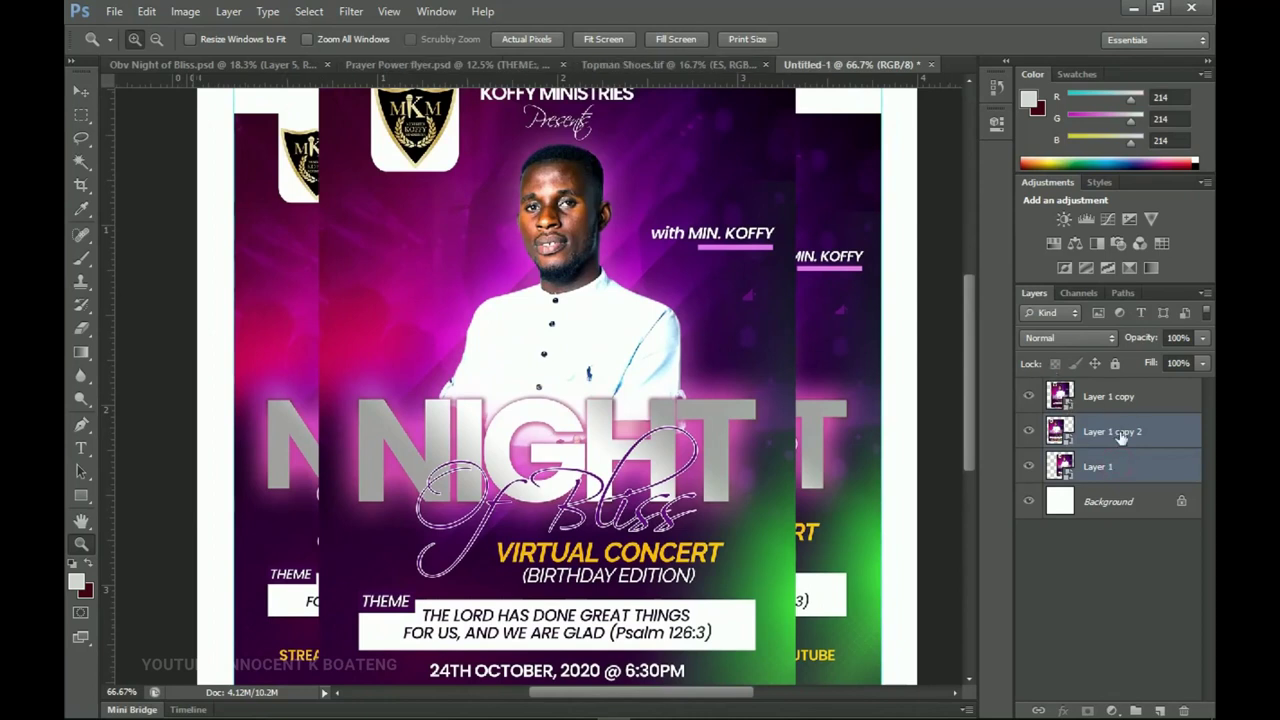
key(ctrl+e)
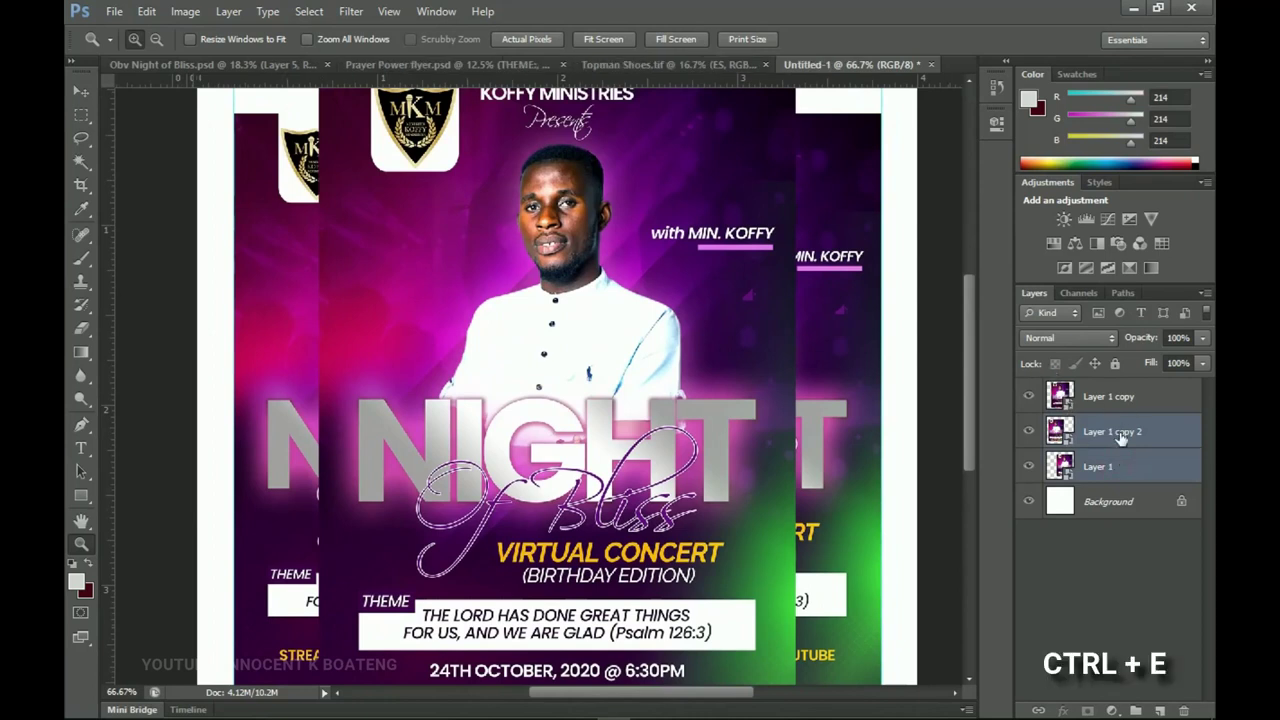
click(1029, 436)
click(1029, 436)
click(1029, 436)
click(1029, 436)
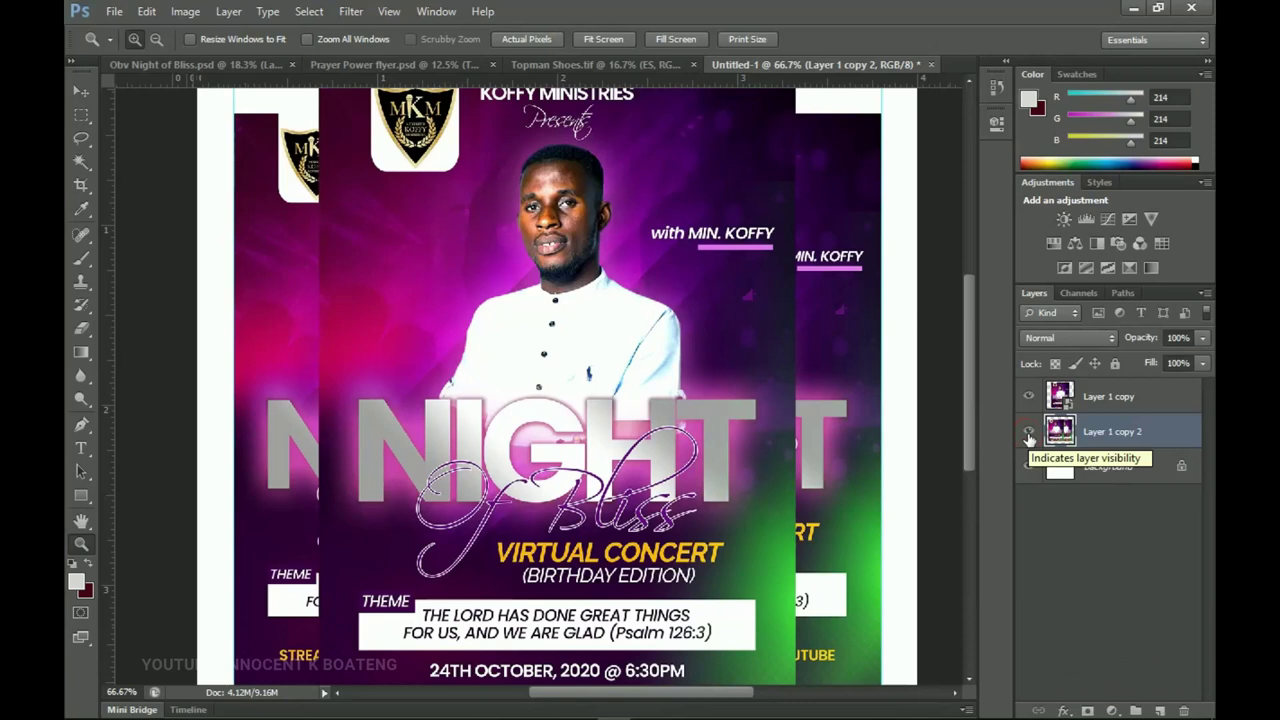
Apply a Gaussian Blur with a radius of about 6 pixels to the merged side flyers
click(352, 12)
mouse_move(428, 198)
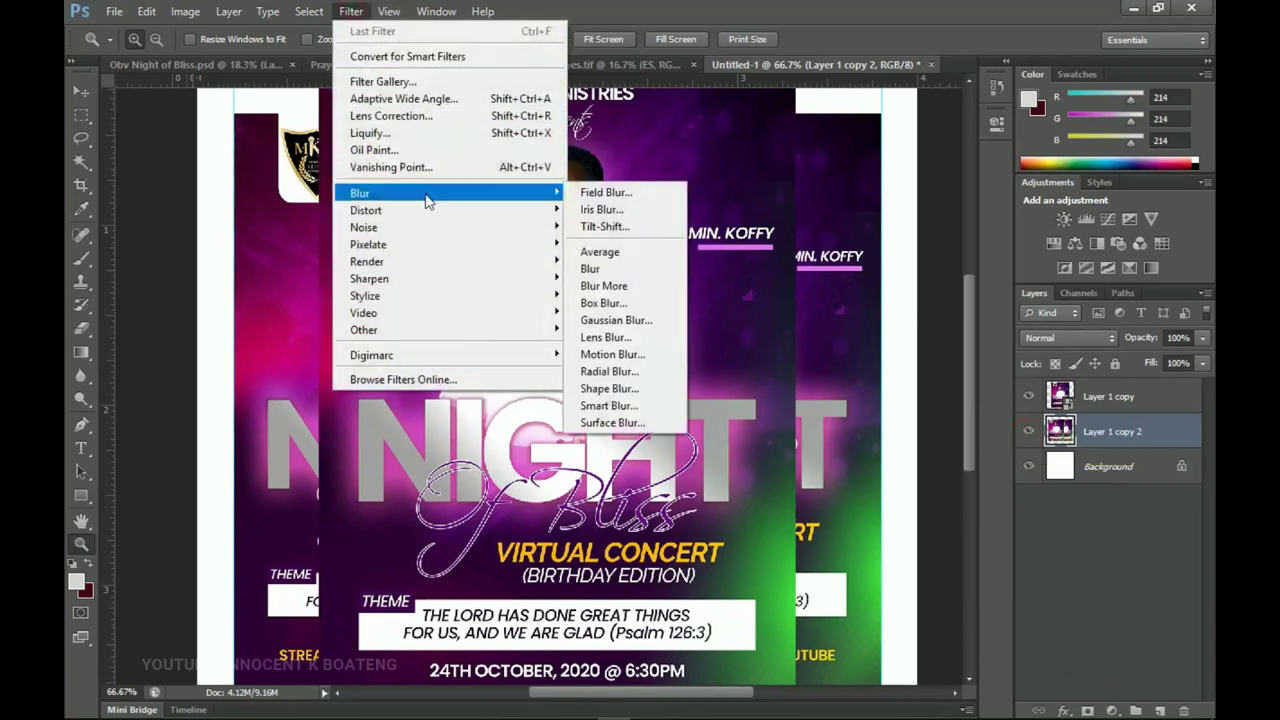
click(616, 320)
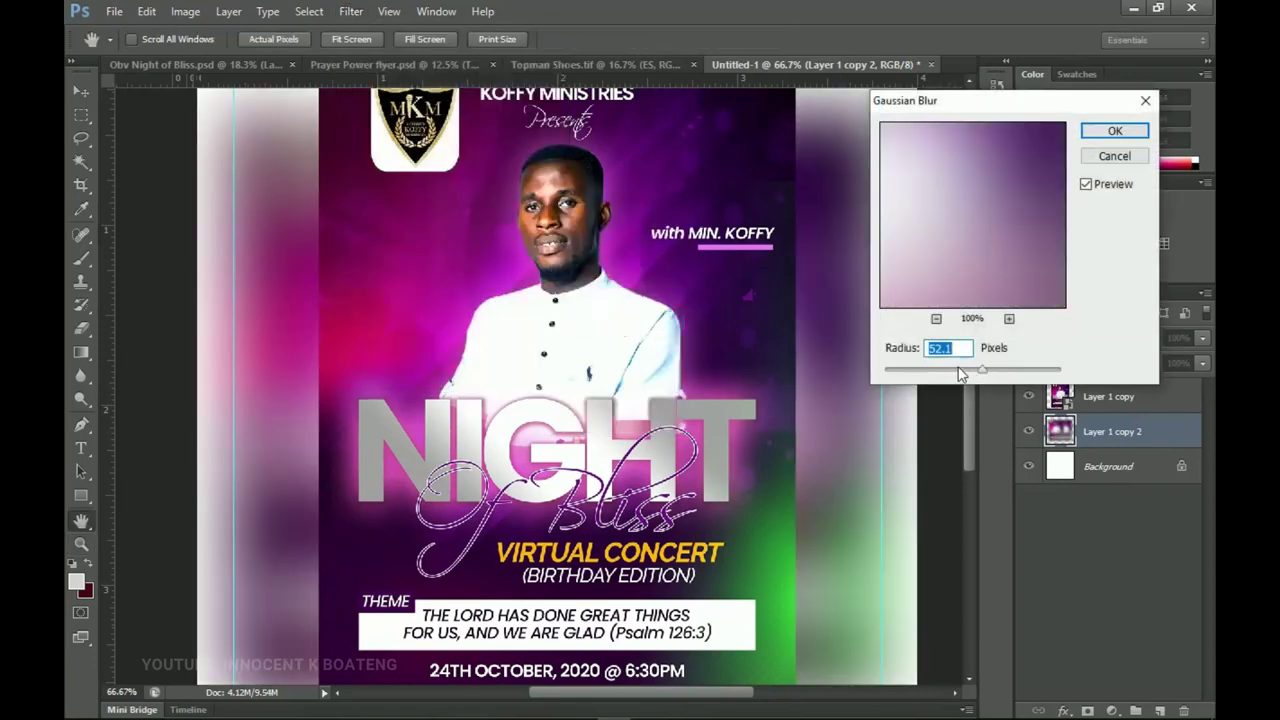
mouse_move(938, 372)
mouse_down()
mouse_move(988, 374)
mouse_move(905, 372)
mouse_move(948, 370)
mouse_up()
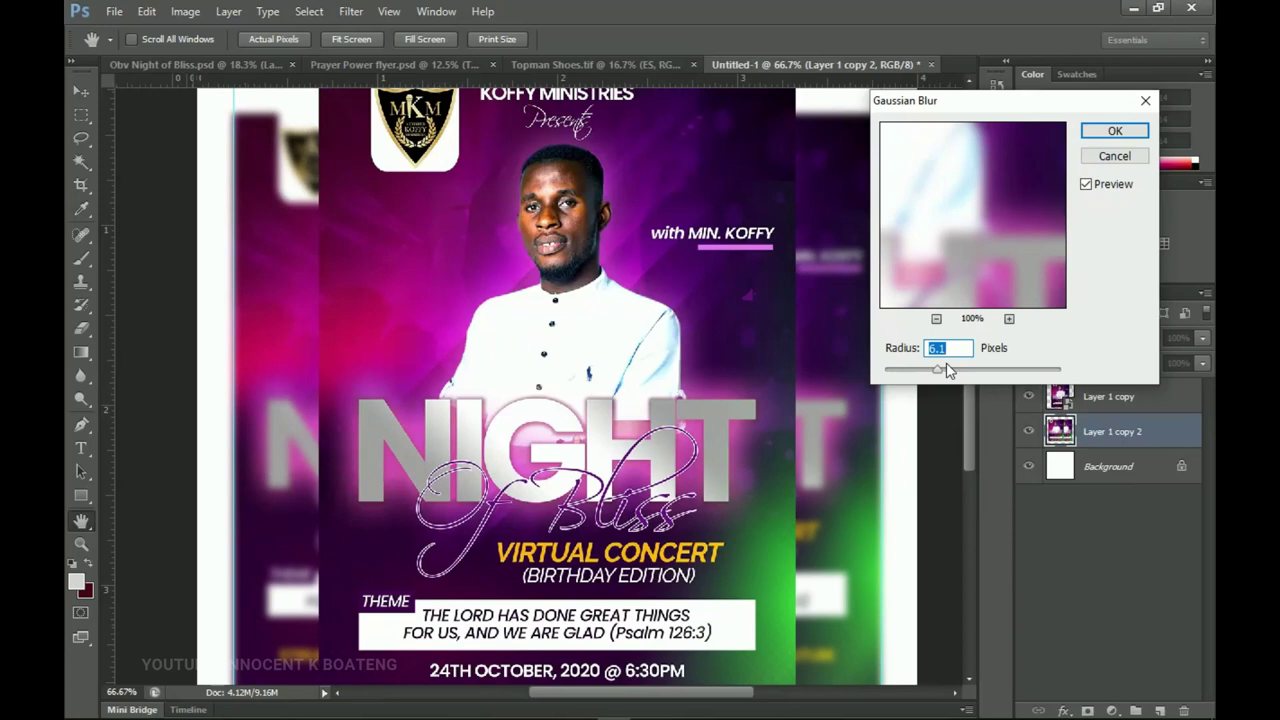
drag(948, 374, 946, 371)
click(1115, 132)
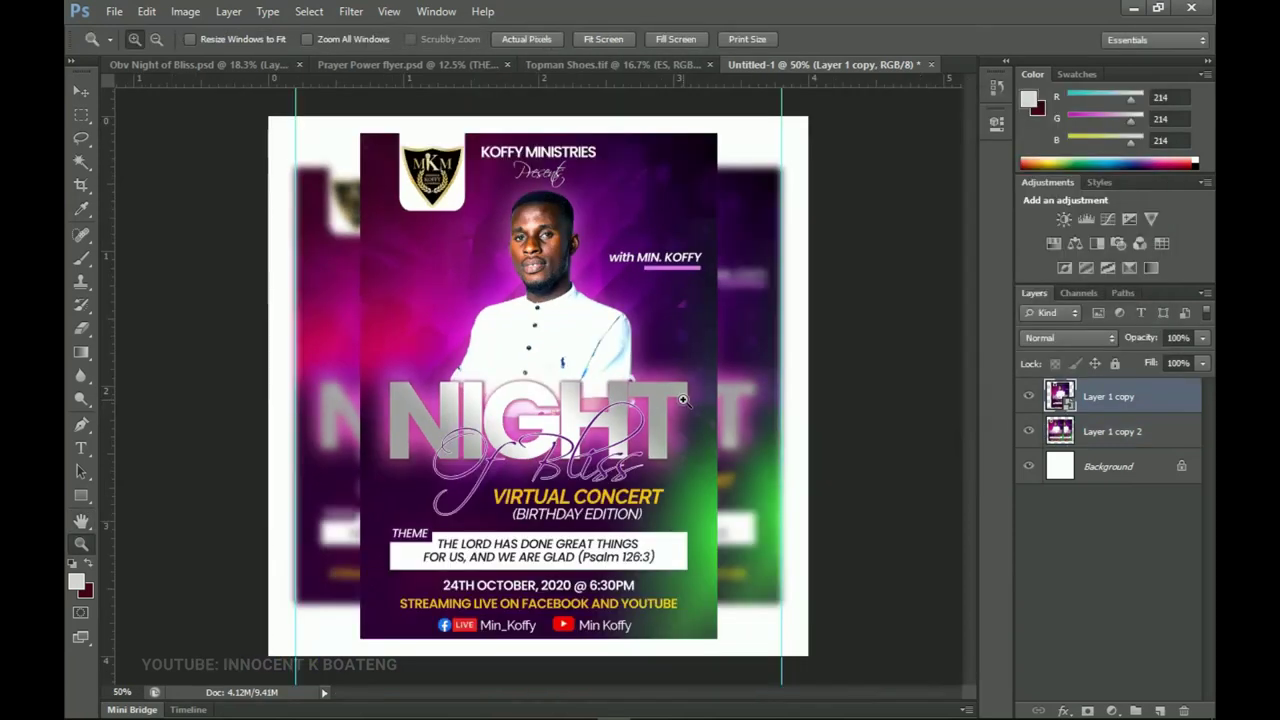
Add a Drop Shadow with a size of 18 px to the main flyer layer
click(1030, 396)
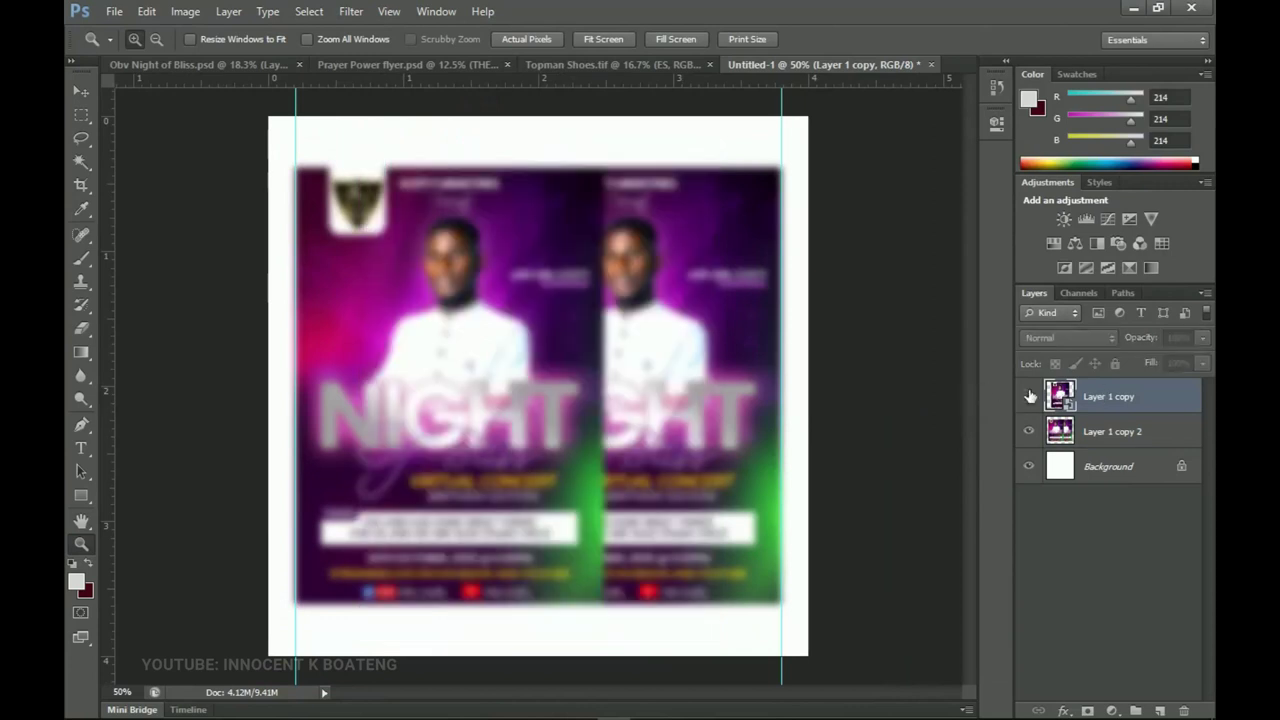
click(1030, 396)
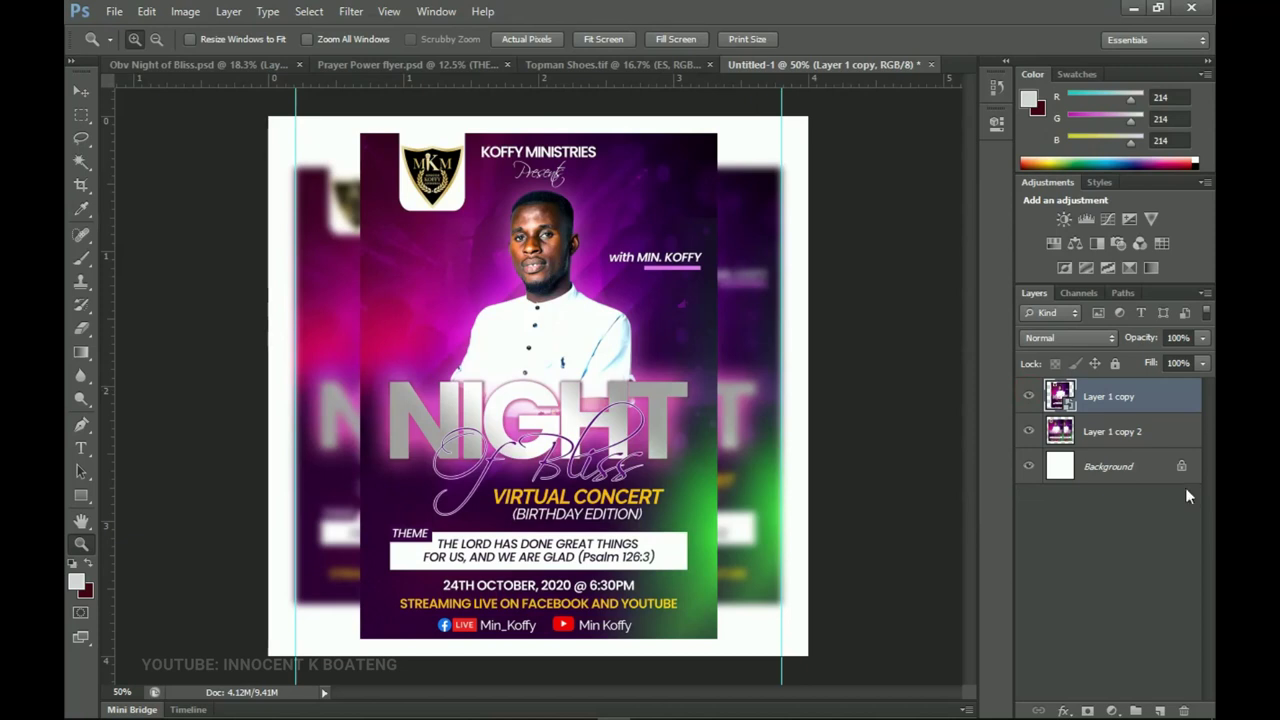
right_click(1100, 404)
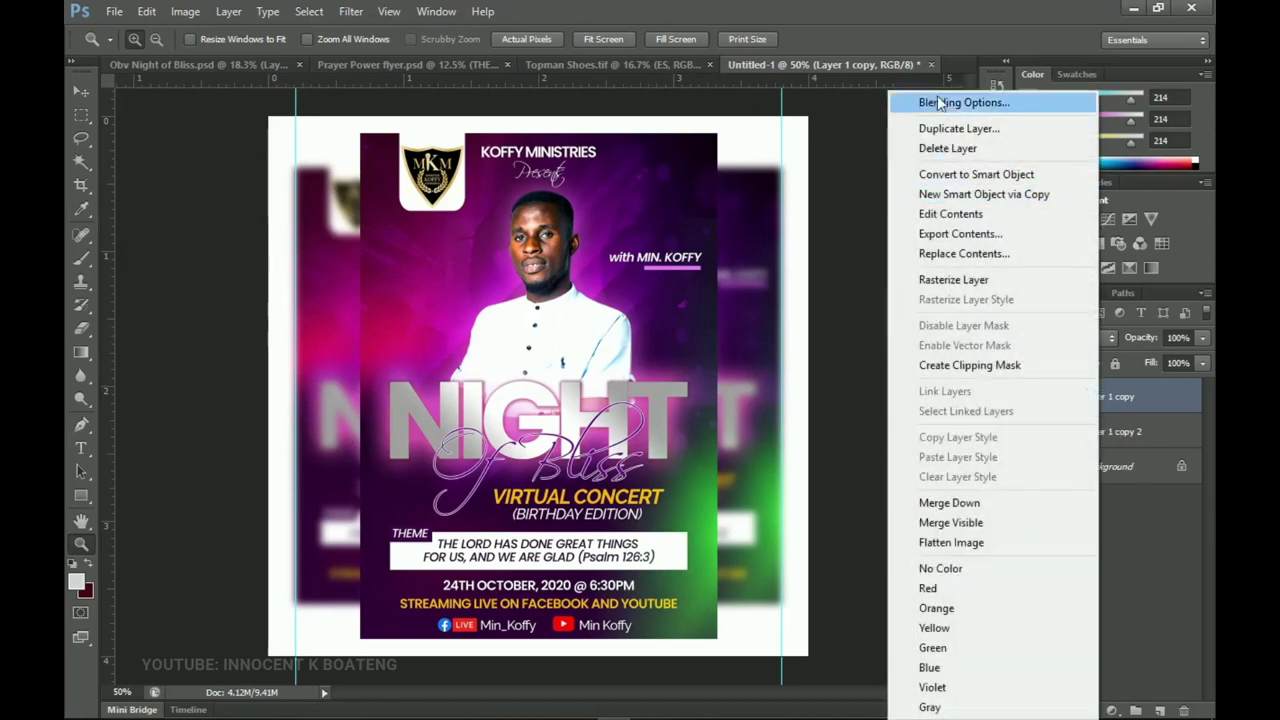
click(940, 103)
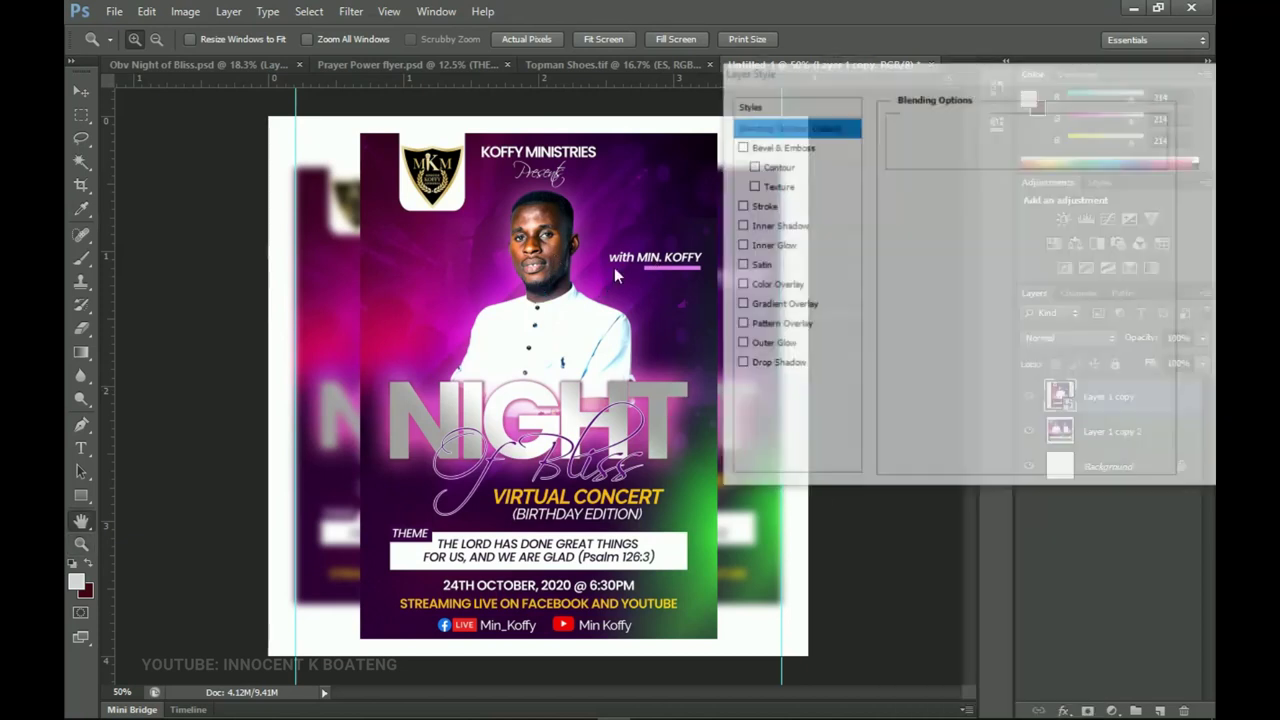
click(778, 366)
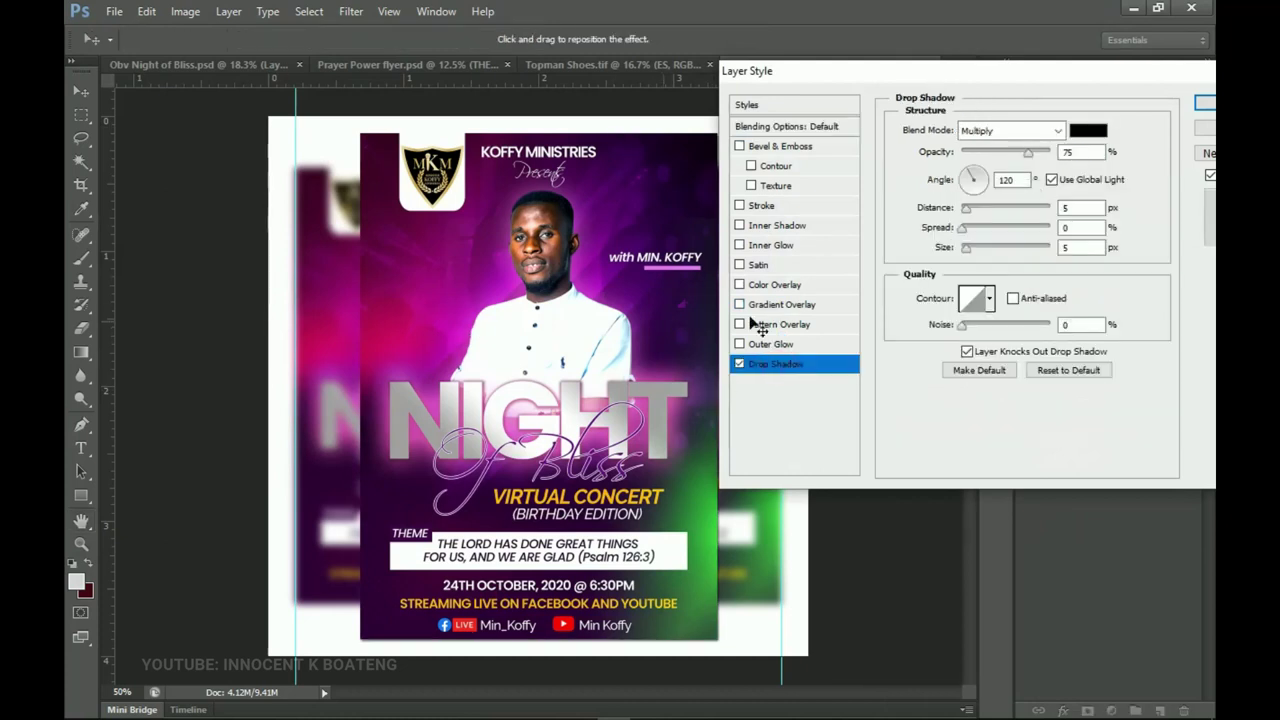
drag(966, 247, 975, 253)
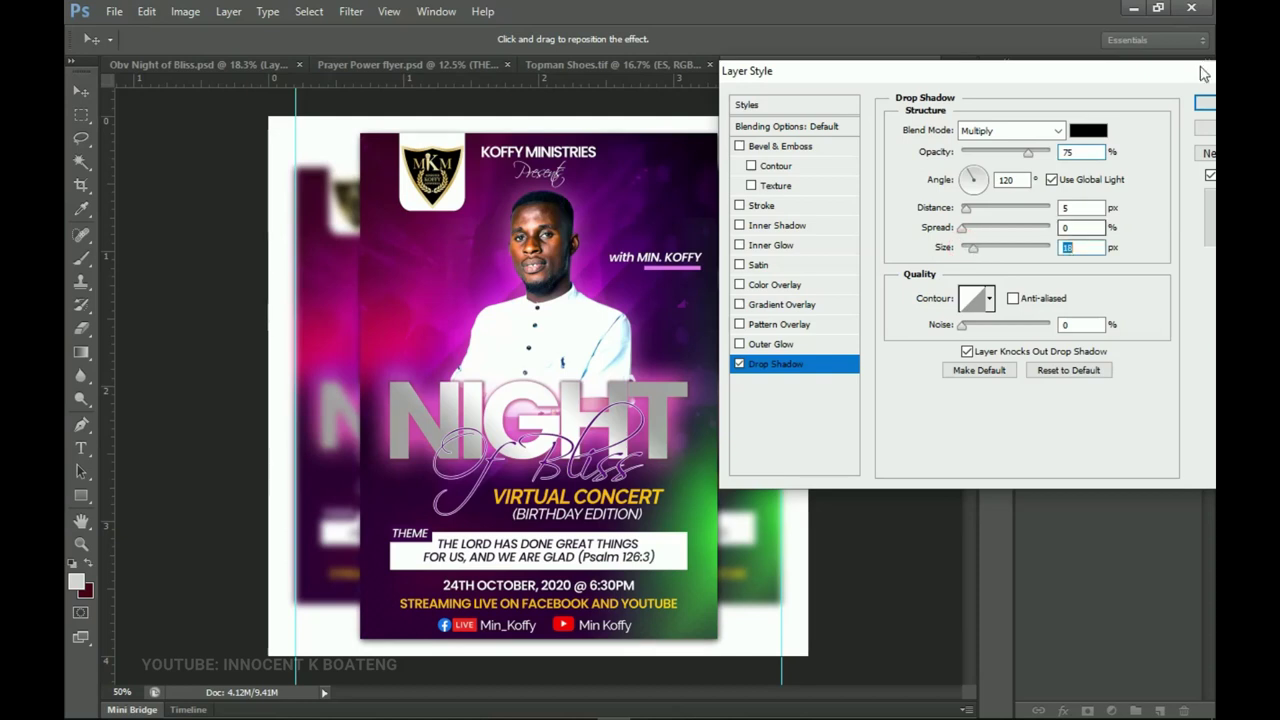
click(1205, 102)
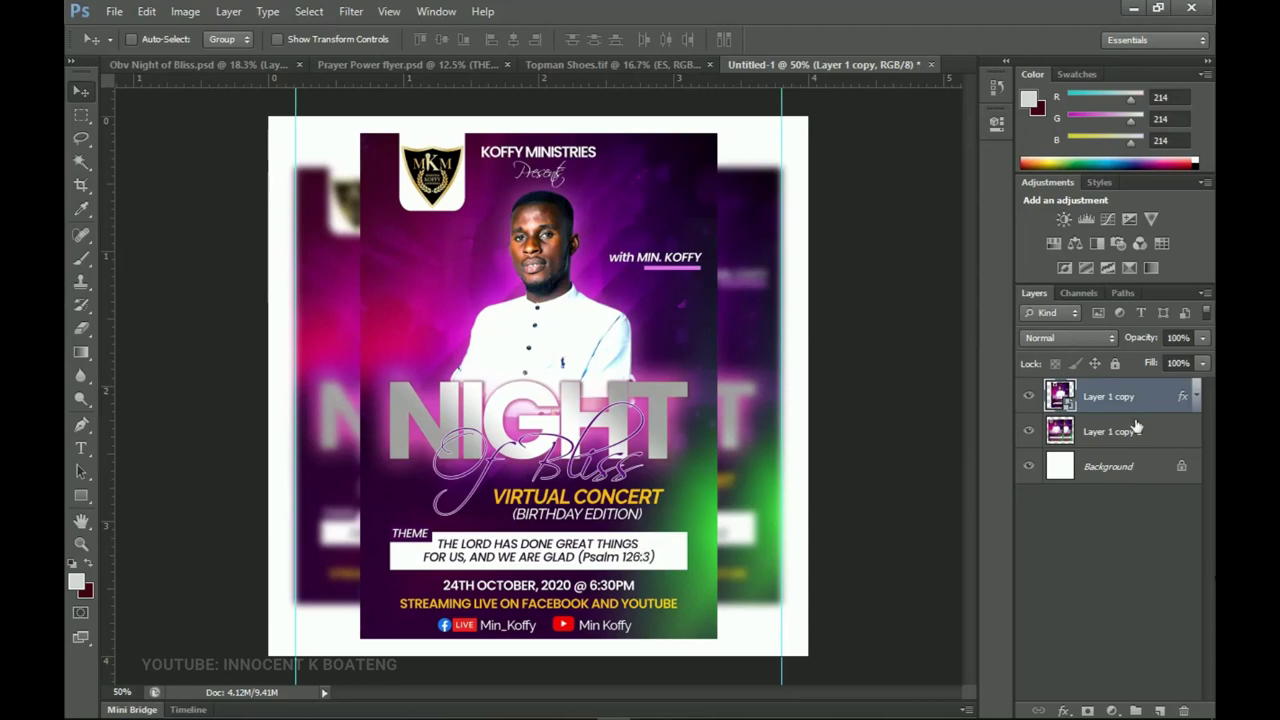
Duplicate the main flyer with its shadow and flip the copy vertically
key(ctrl+j)
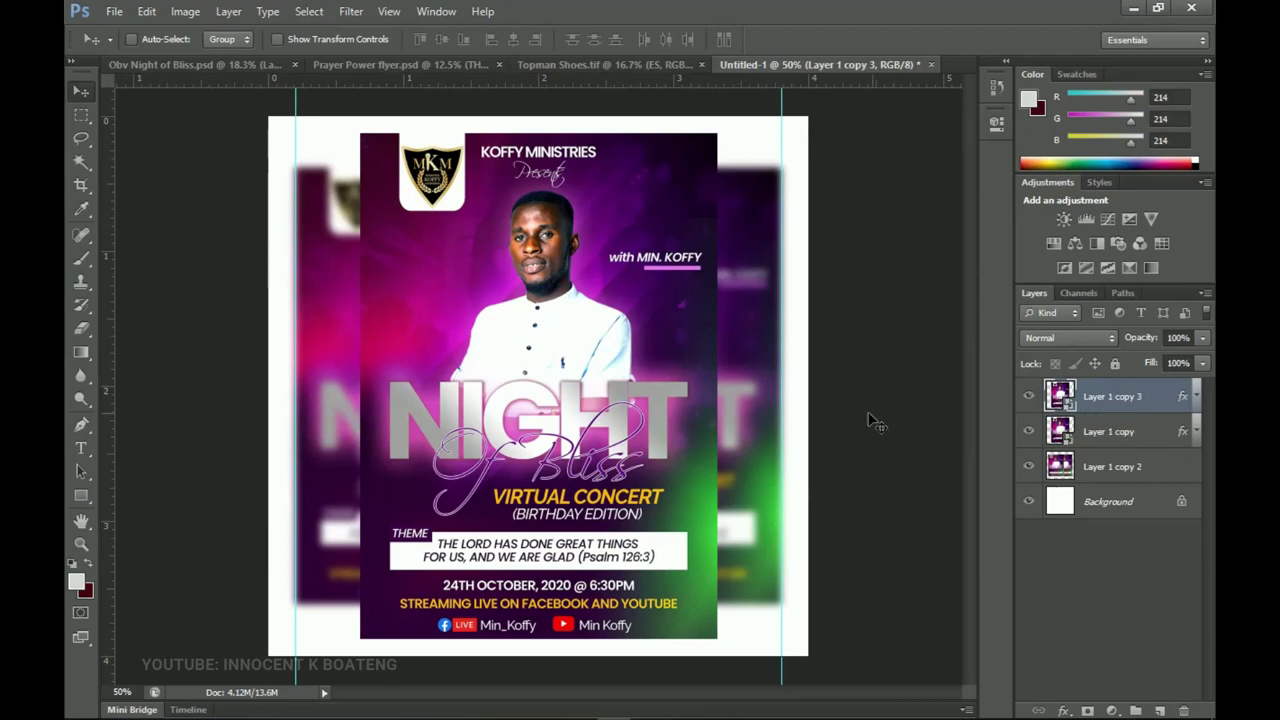
key(ctrl+t)
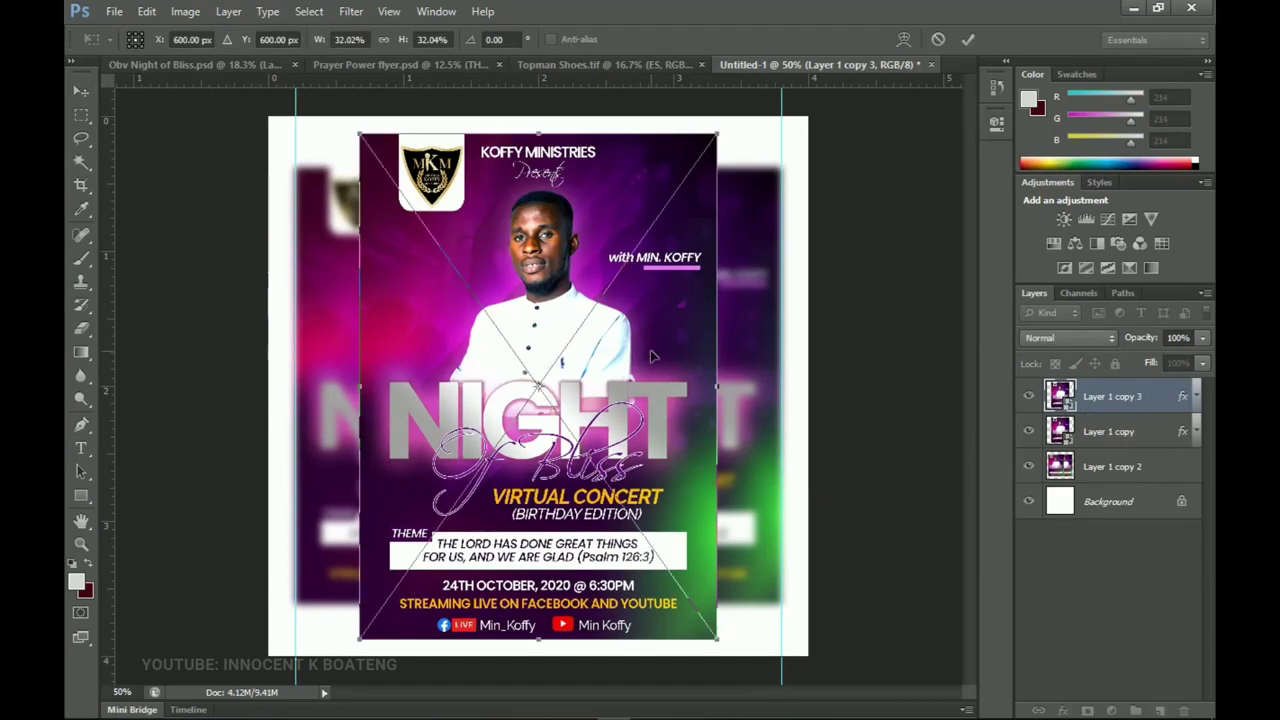
right_click(651, 355)
click(729, 622)
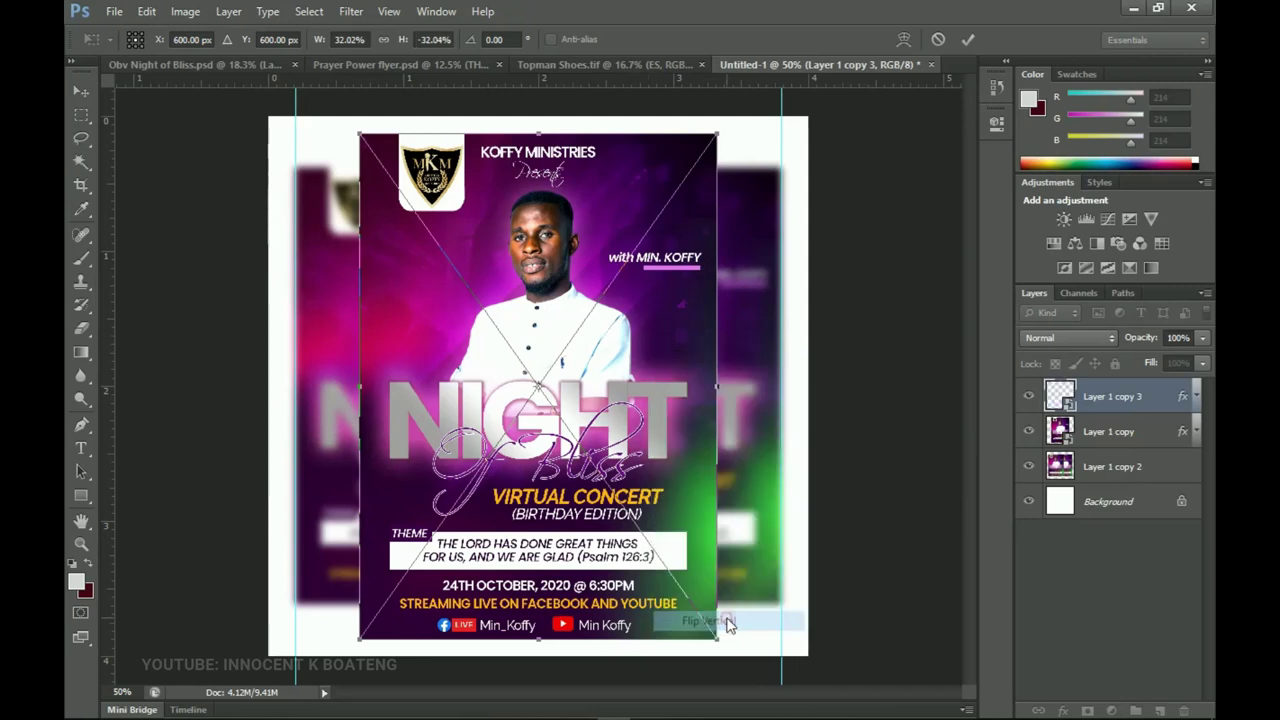
key(Return)
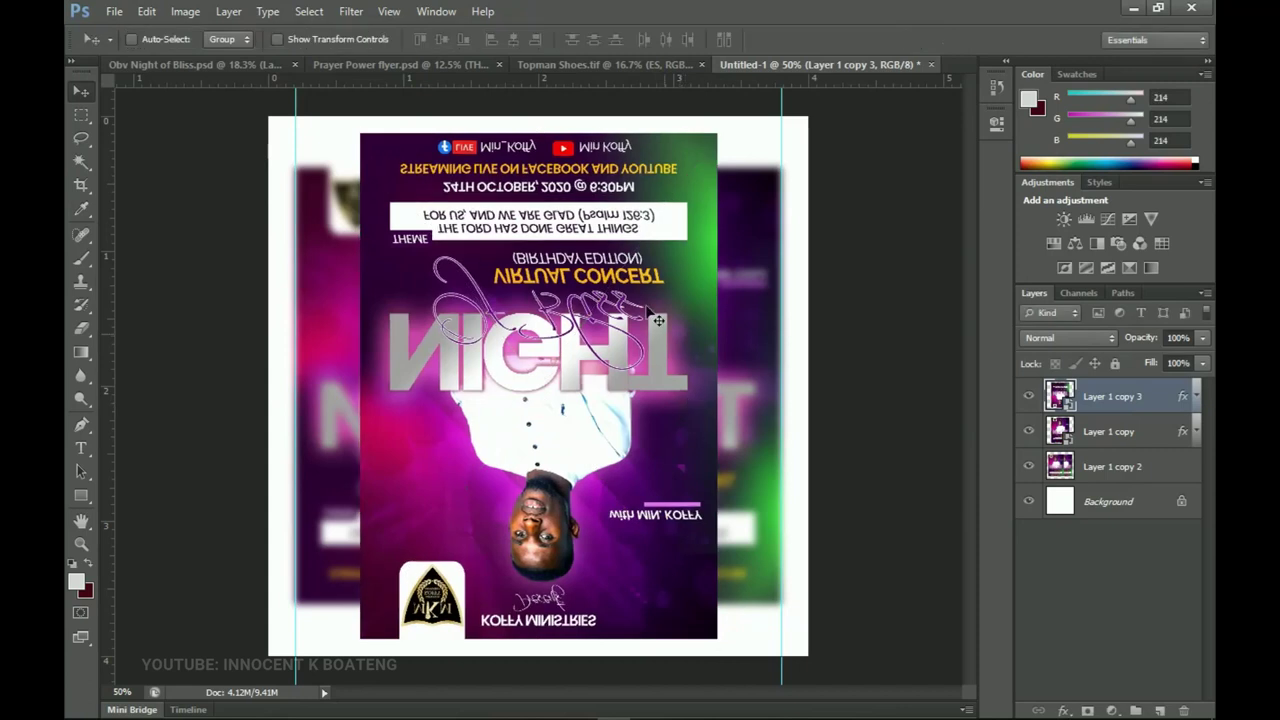
Place the flipped flyer directly beneath the main one as a reflection and set its opacity to 48%
drag(608, 243, 632, 535)
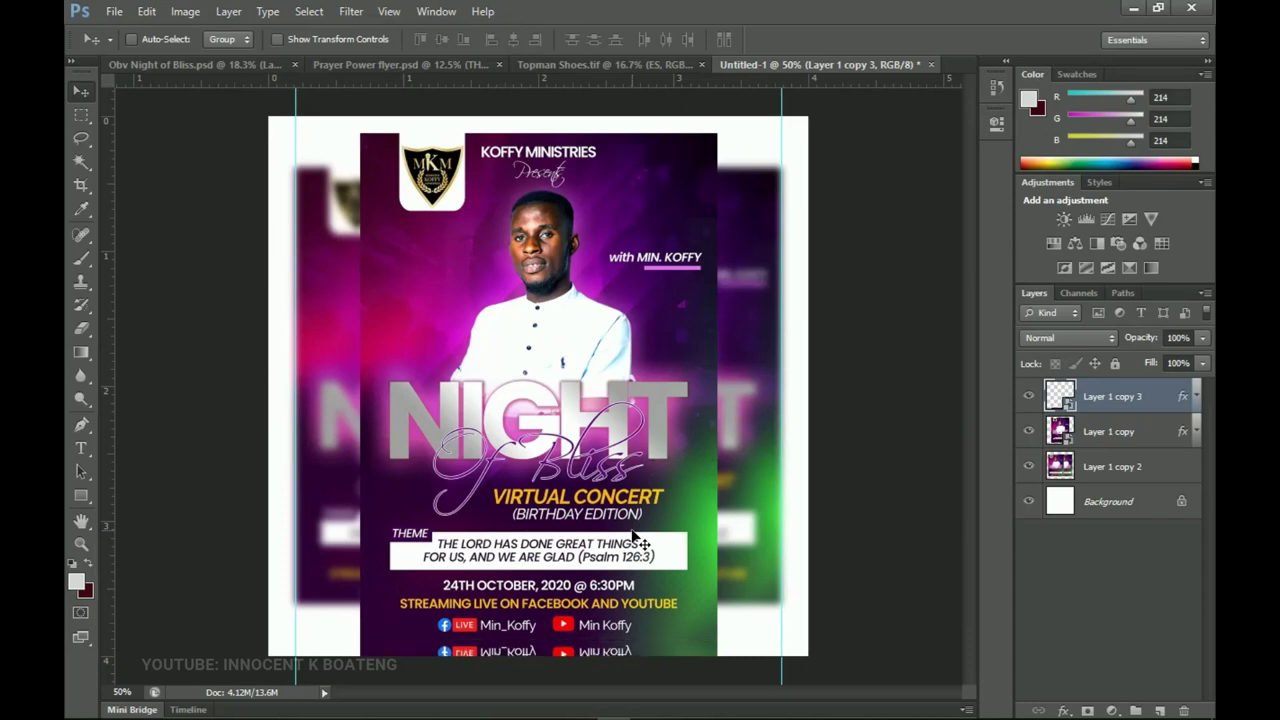
drag(1140, 338, 1090, 345)
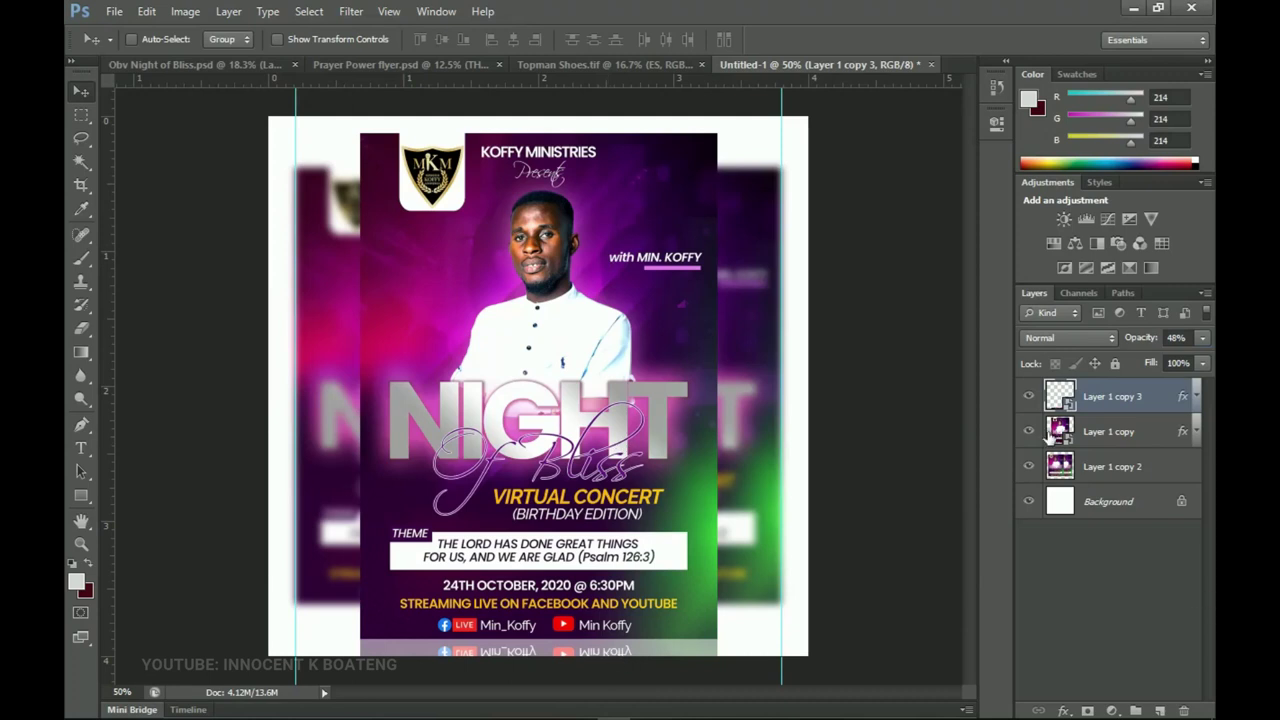
Hide the flipped reflection layer and add a new empty layer directly above the blurred side flyers
click(1028, 400)
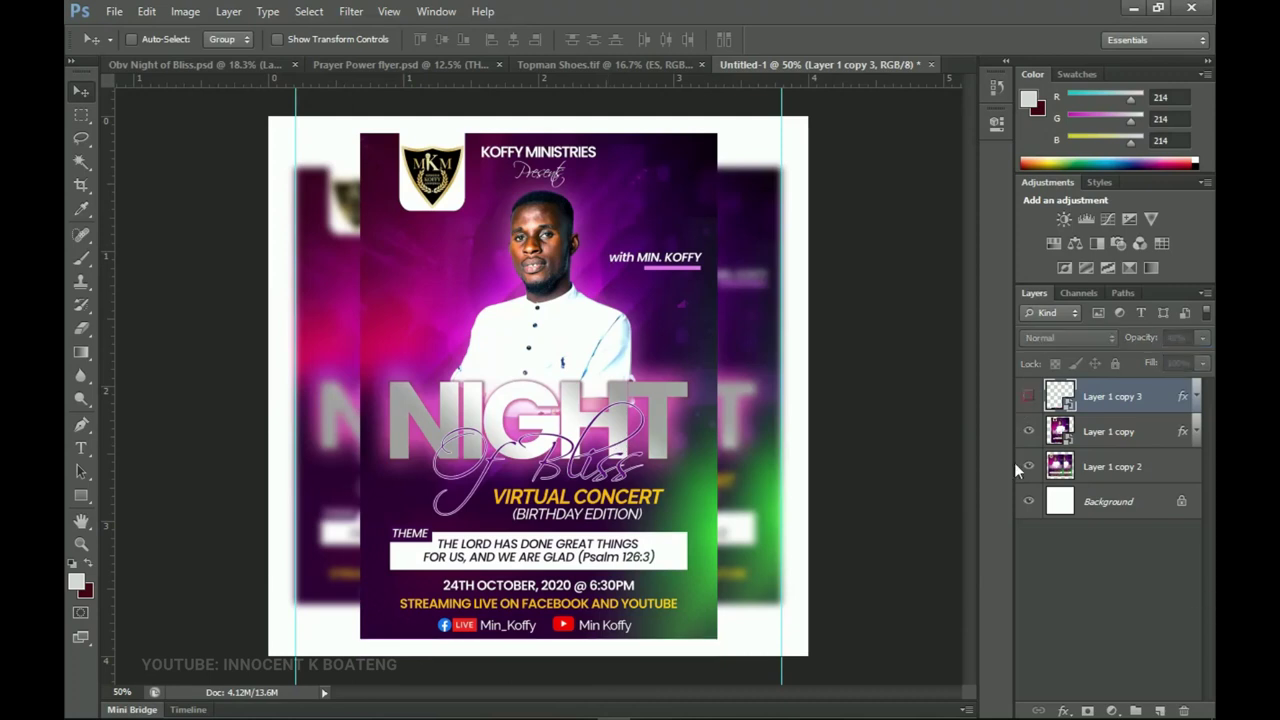
key(z)
click(522, 600)
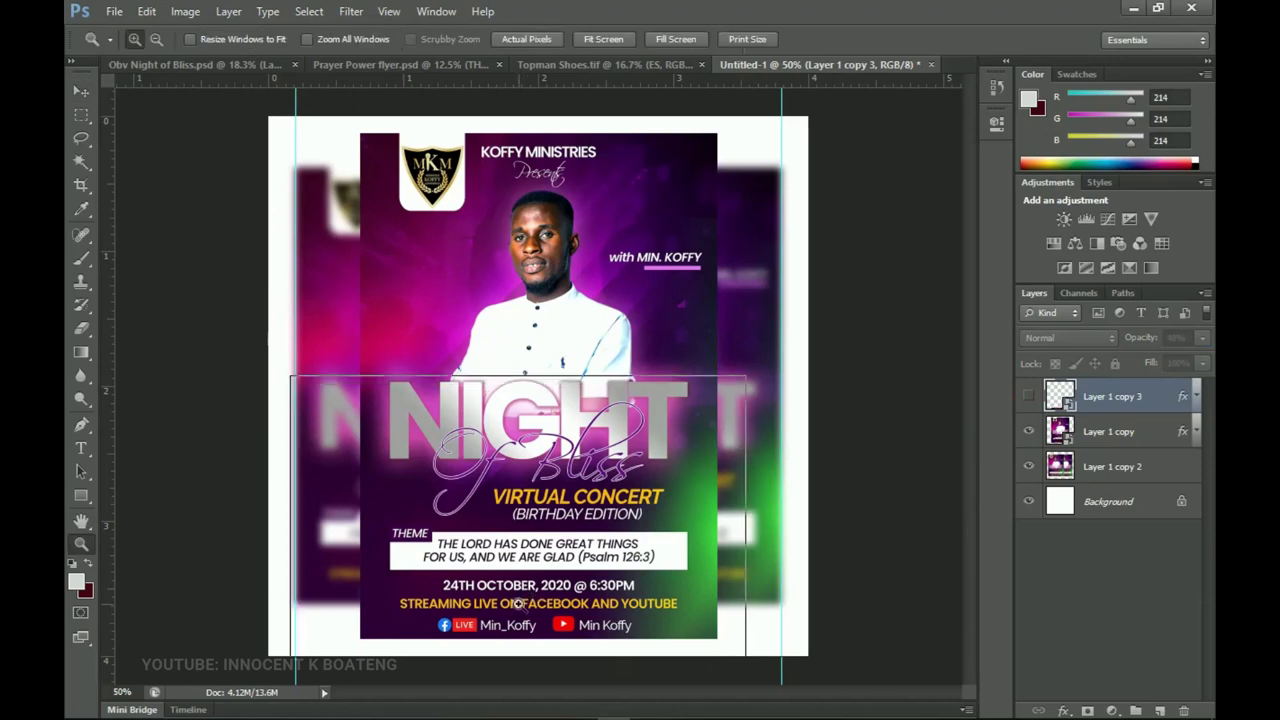
click(567, 611)
scroll(567, 611, down, 5)
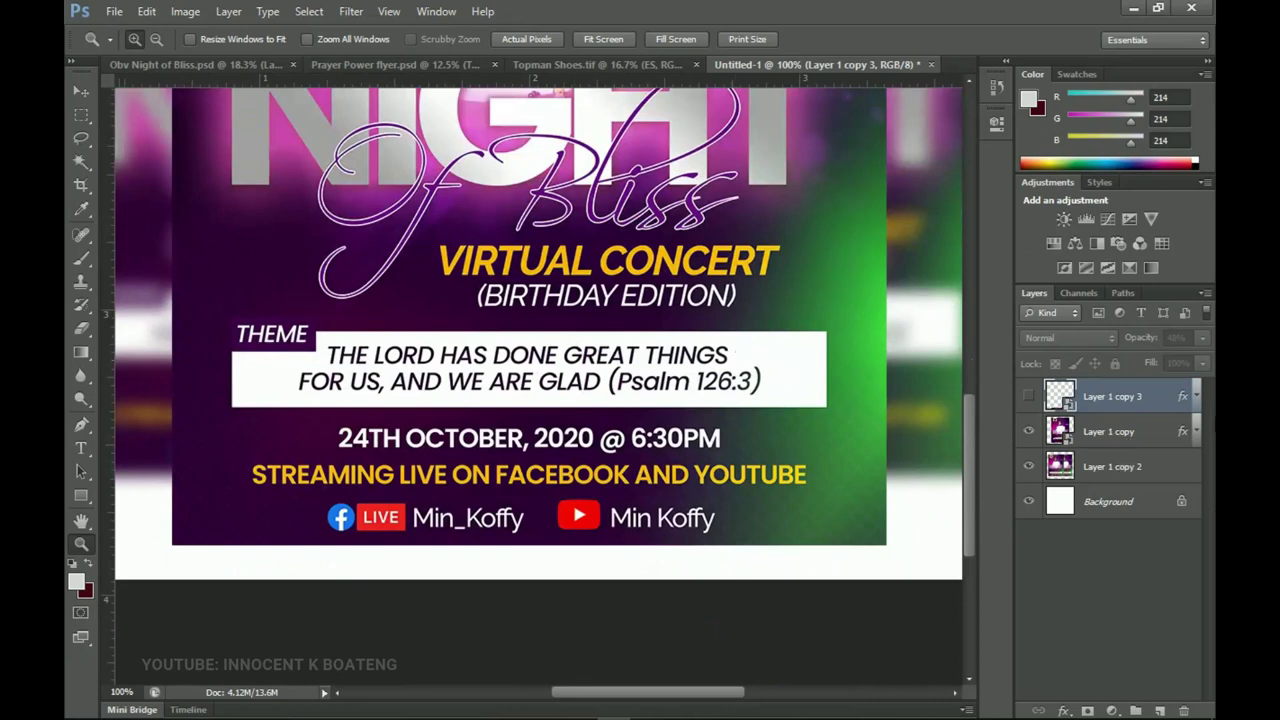
click(1151, 431)
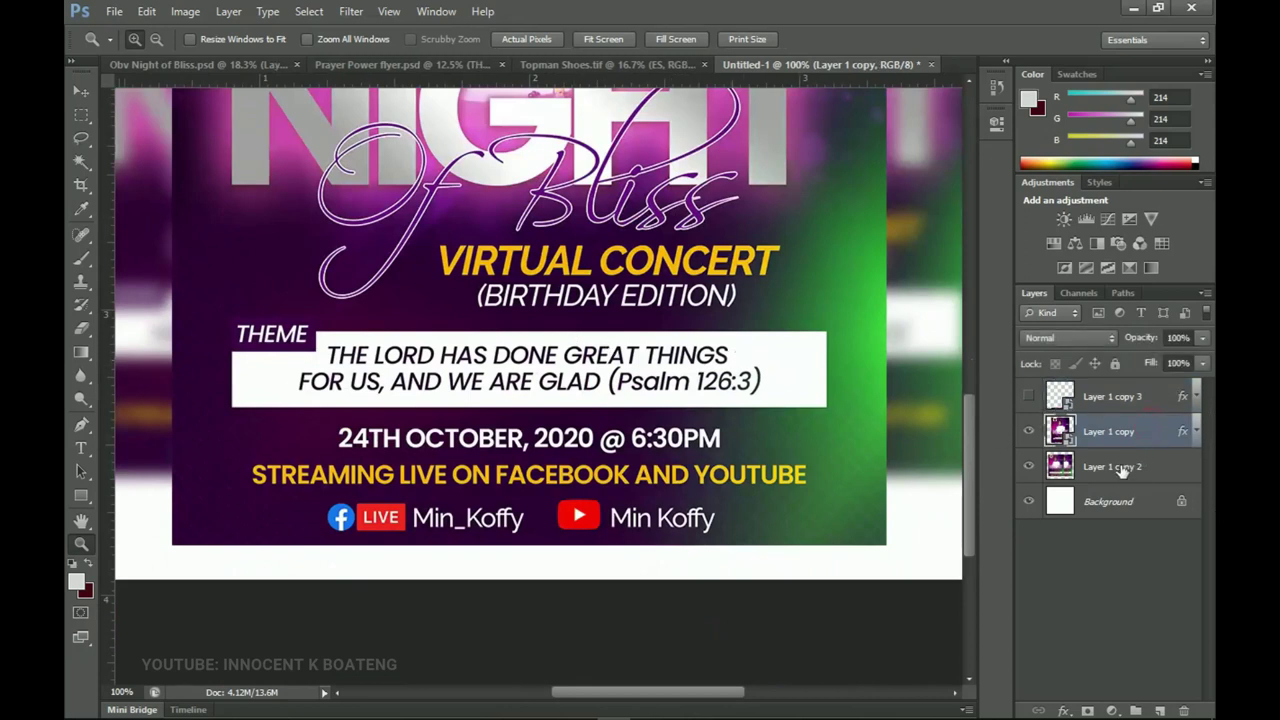
click(1120, 466)
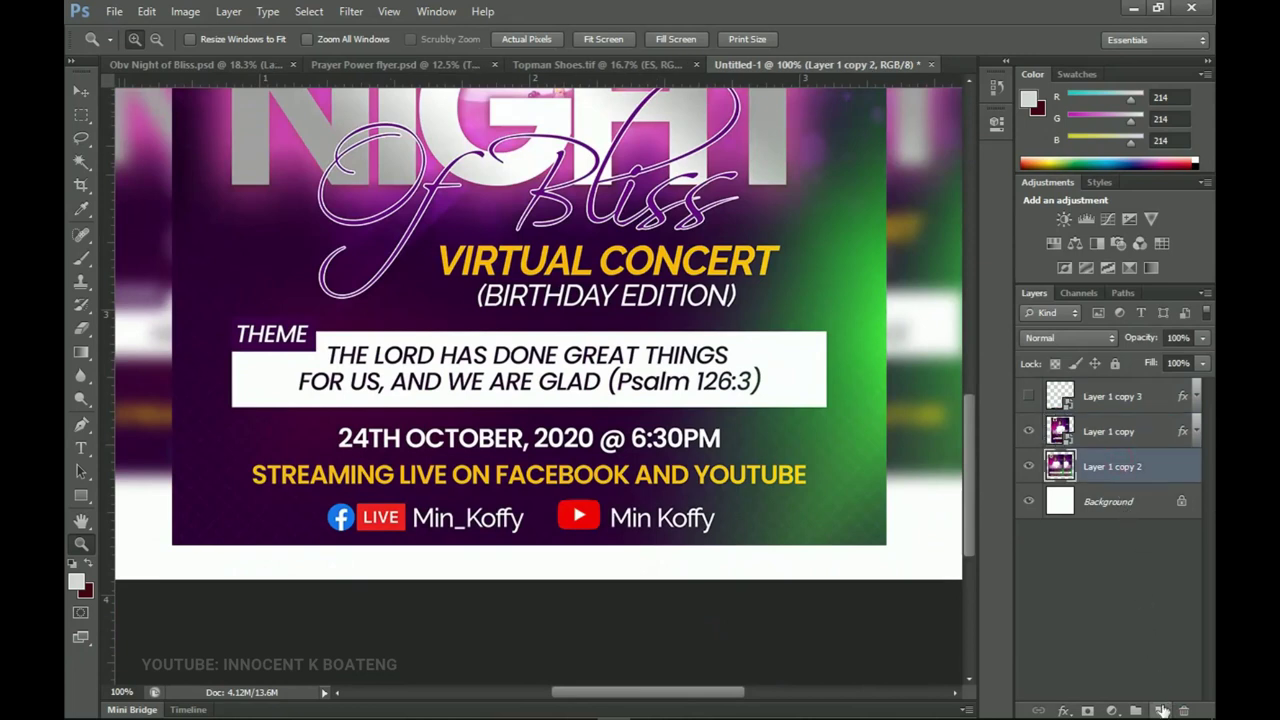
click(1159, 710)
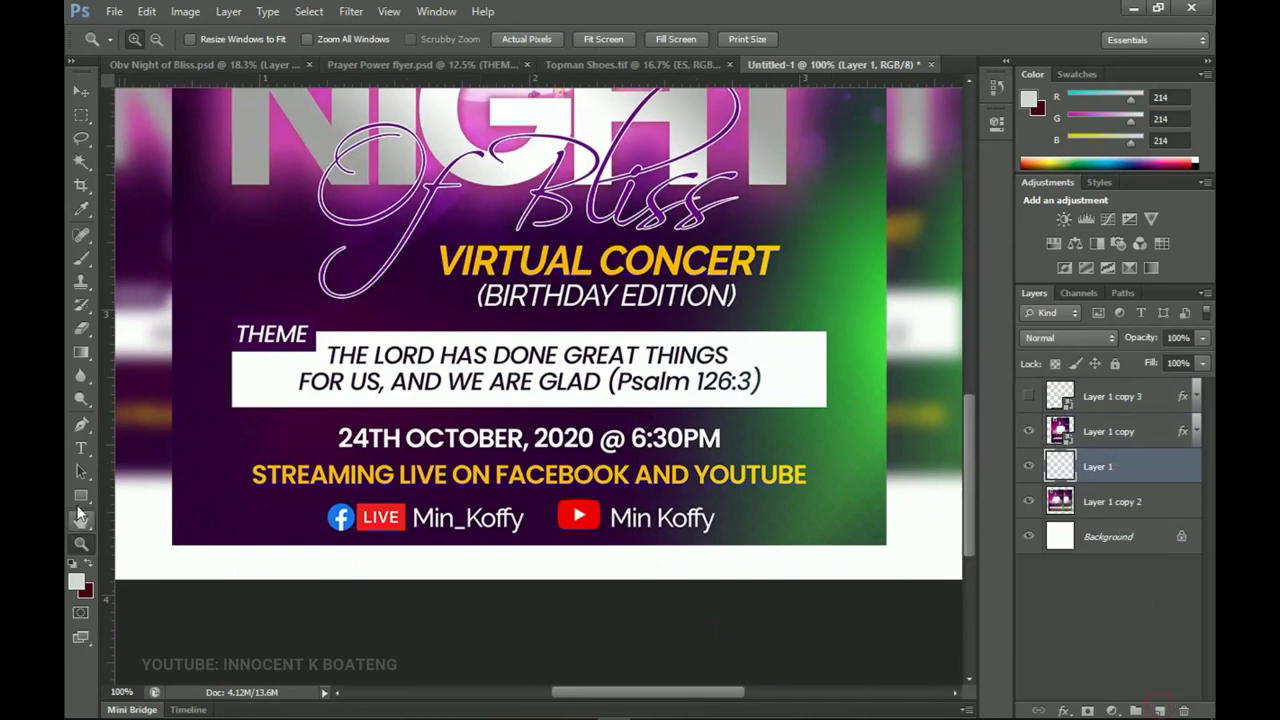
Draw a rectangle behind the main flyer's bottom edge, matching the flyer's width, and resize it to about 794 by 37 px
click(81, 495)
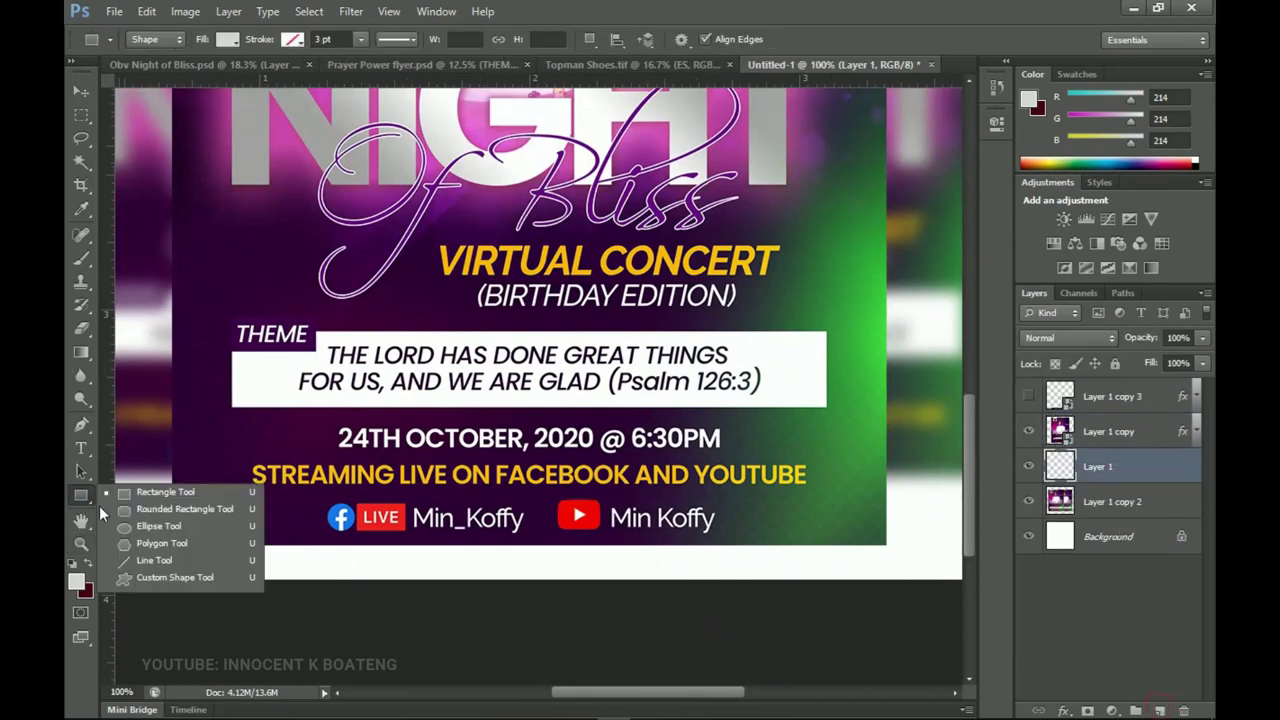
click(165, 493)
drag(172, 543, 886, 547)
key(ctrl+t)
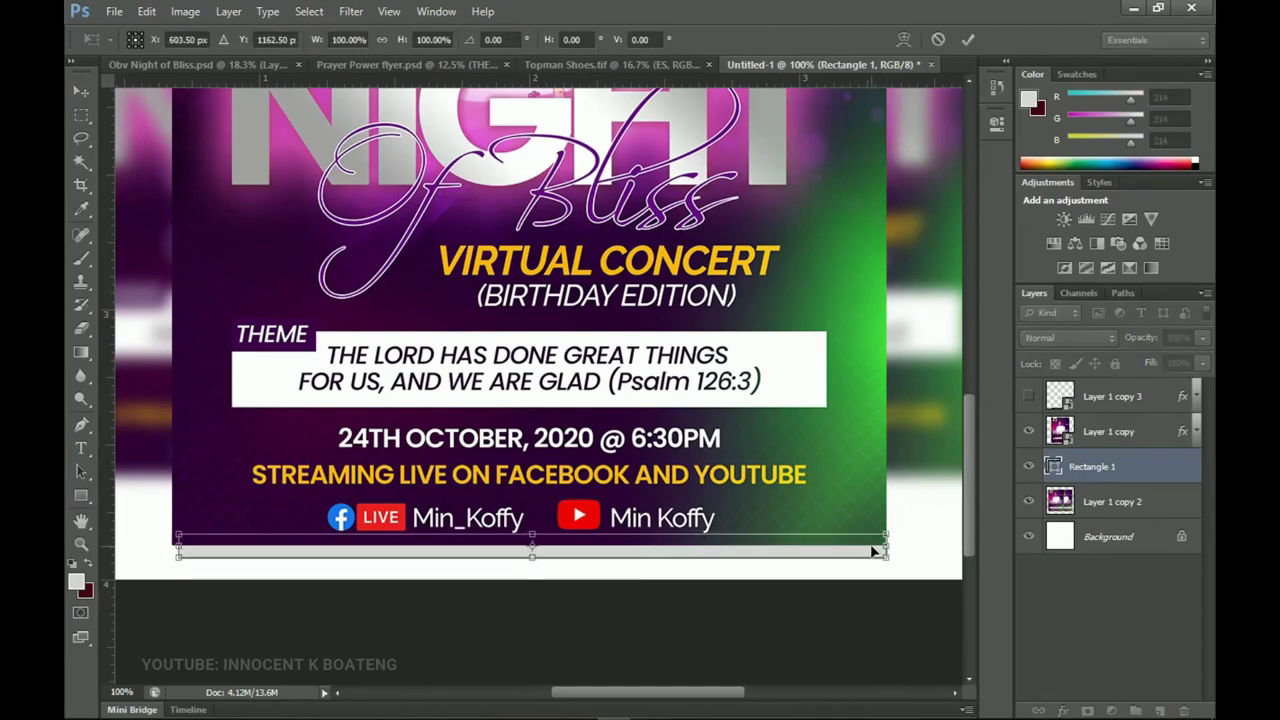
drag(535, 565, 534, 571)
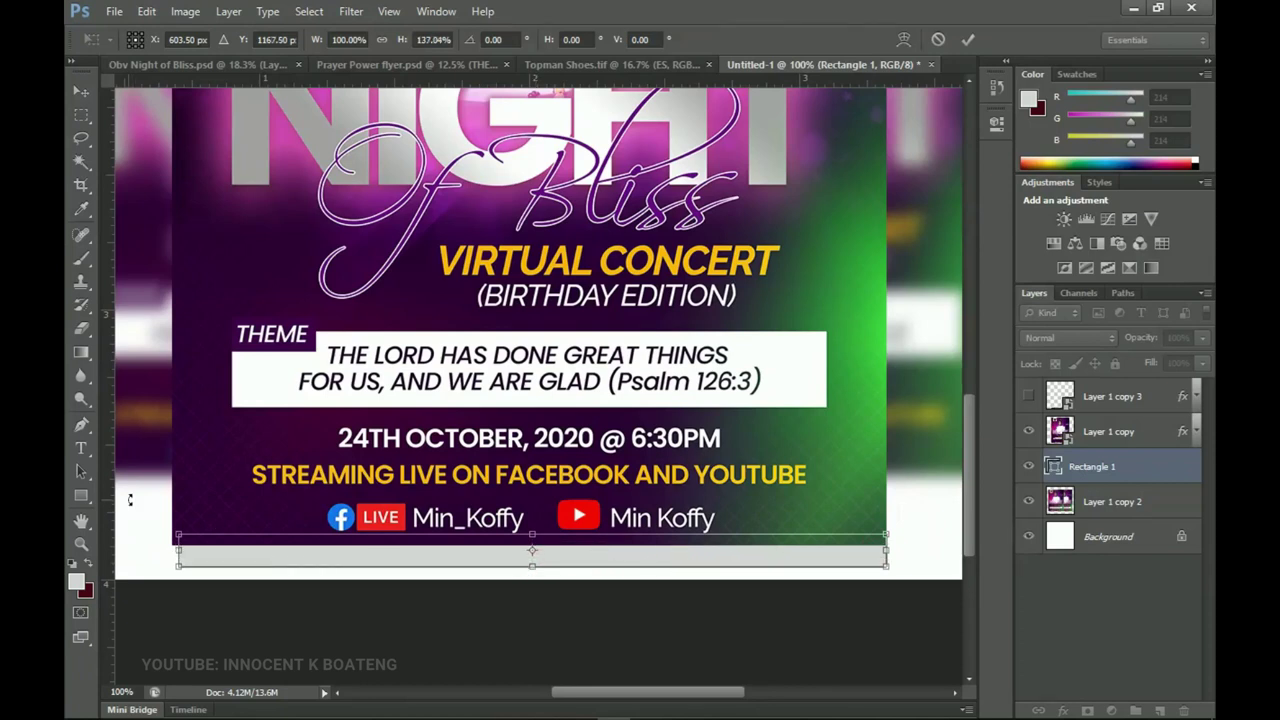
drag(182, 550, 174, 550)
key(Return)
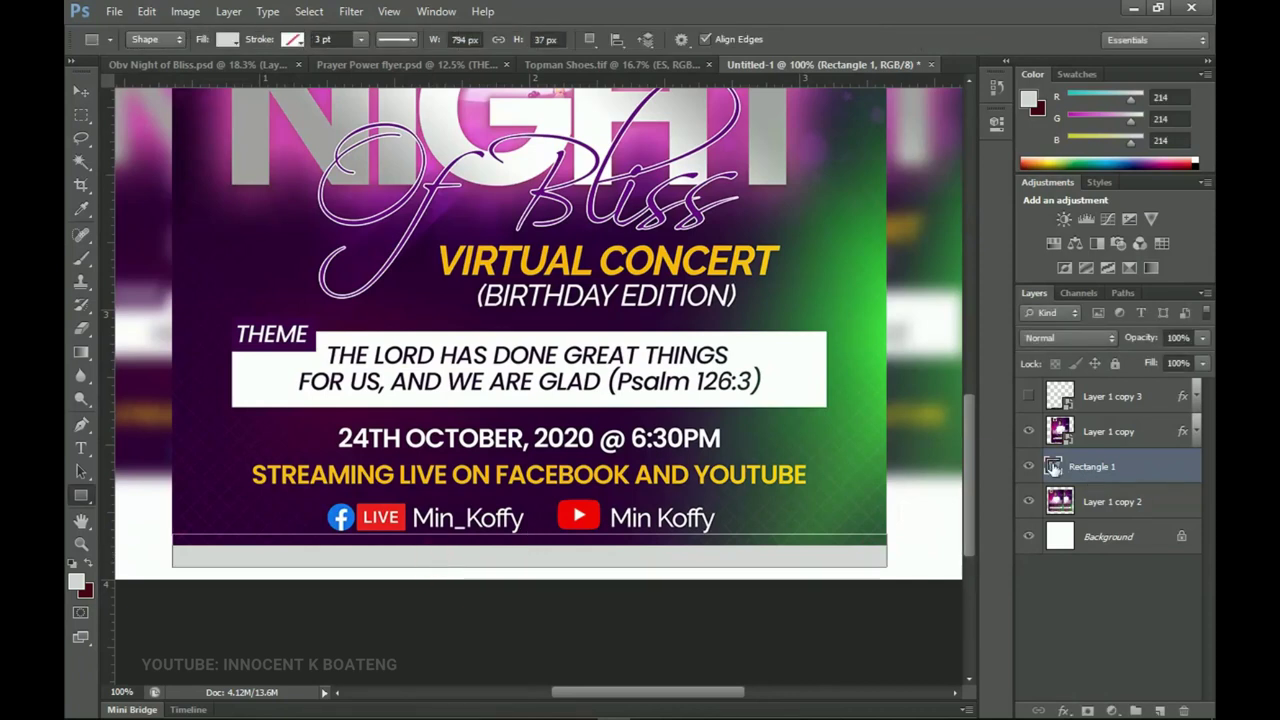
Change the rectangle's fill colour to black (000000)
double_click(1053, 467)
drag(820, 566, 770, 607)
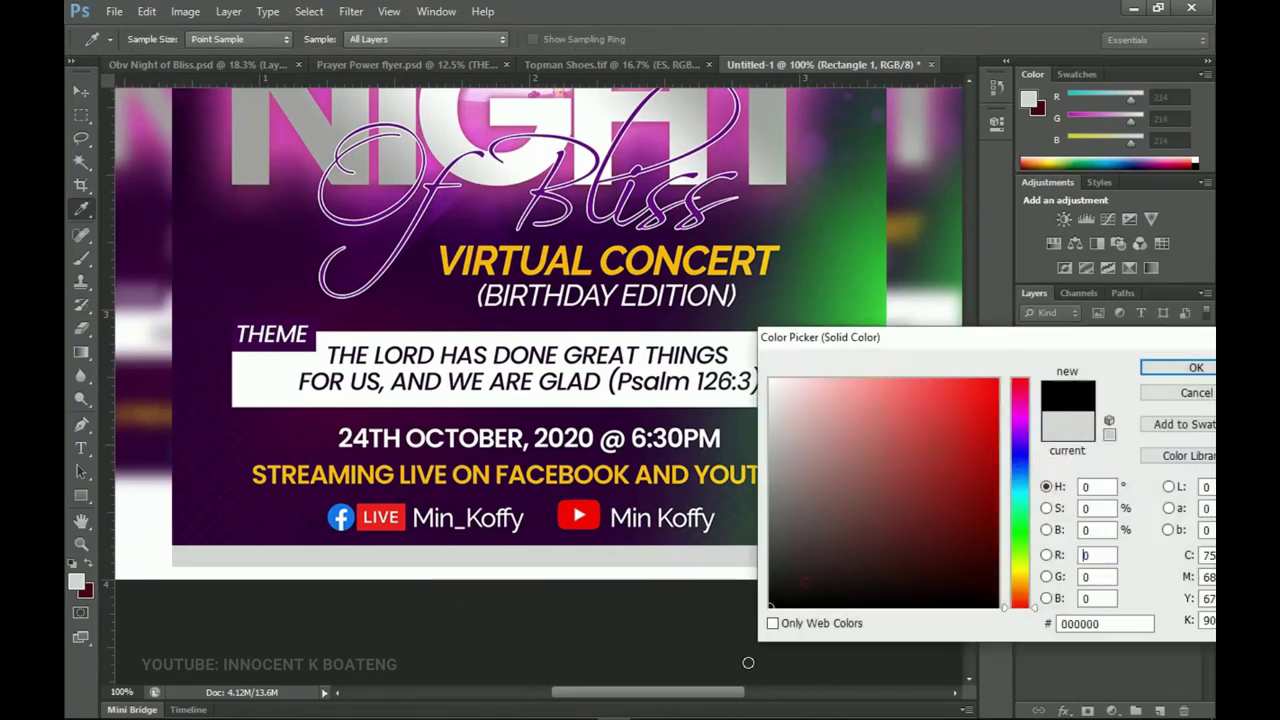
click(1196, 369)
key(v)
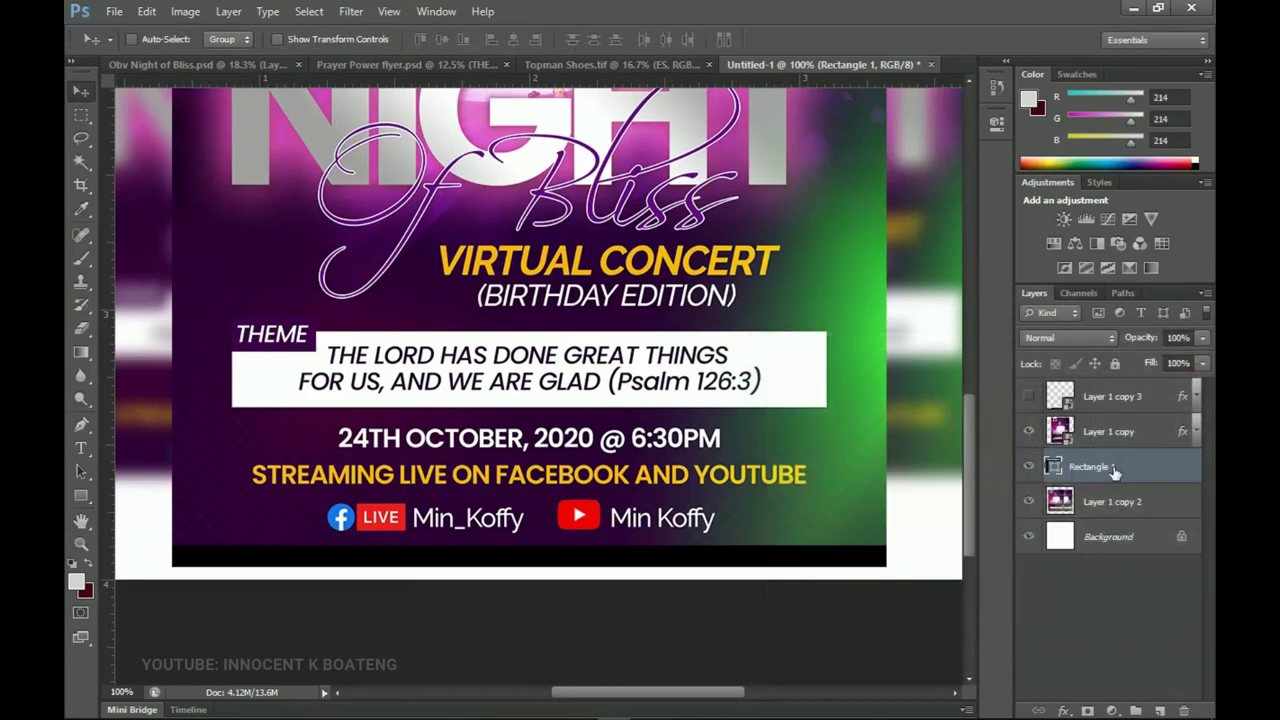
Convert the black rectangle to a smart object and rasterize it into a pixel layer
right_click(1114, 471)
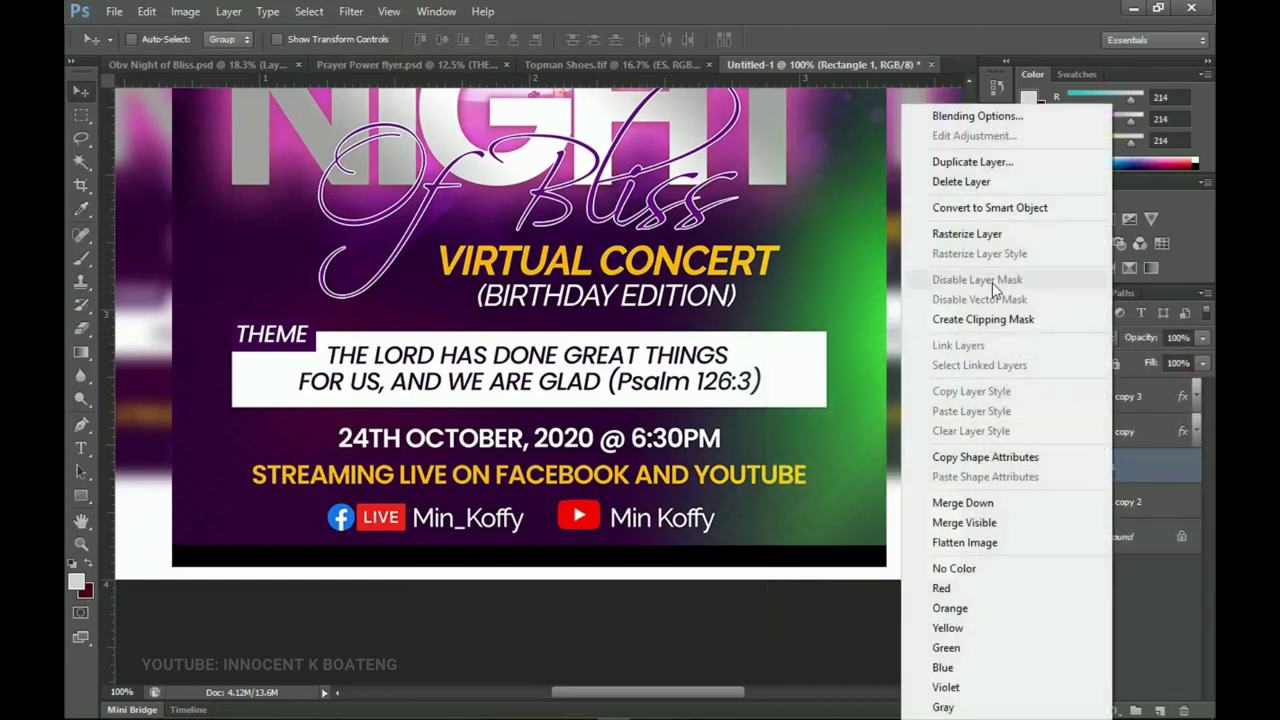
click(985, 208)
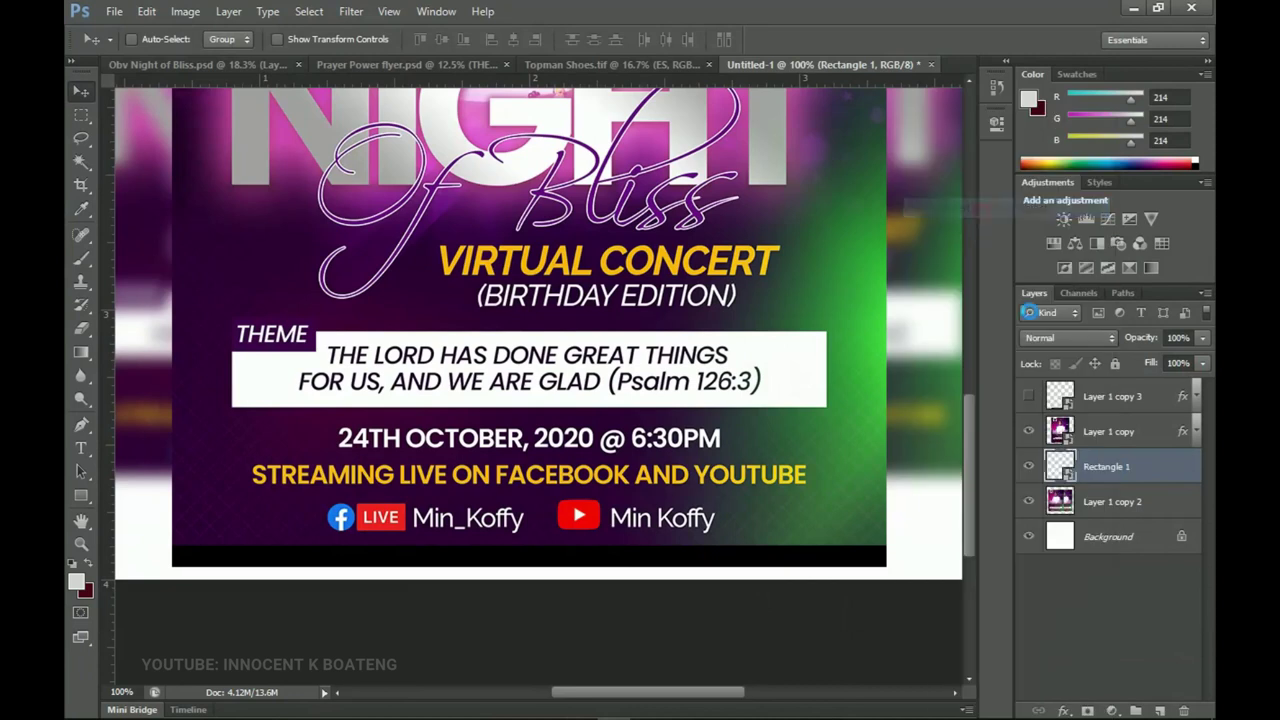
right_click(1107, 480)
click(980, 278)
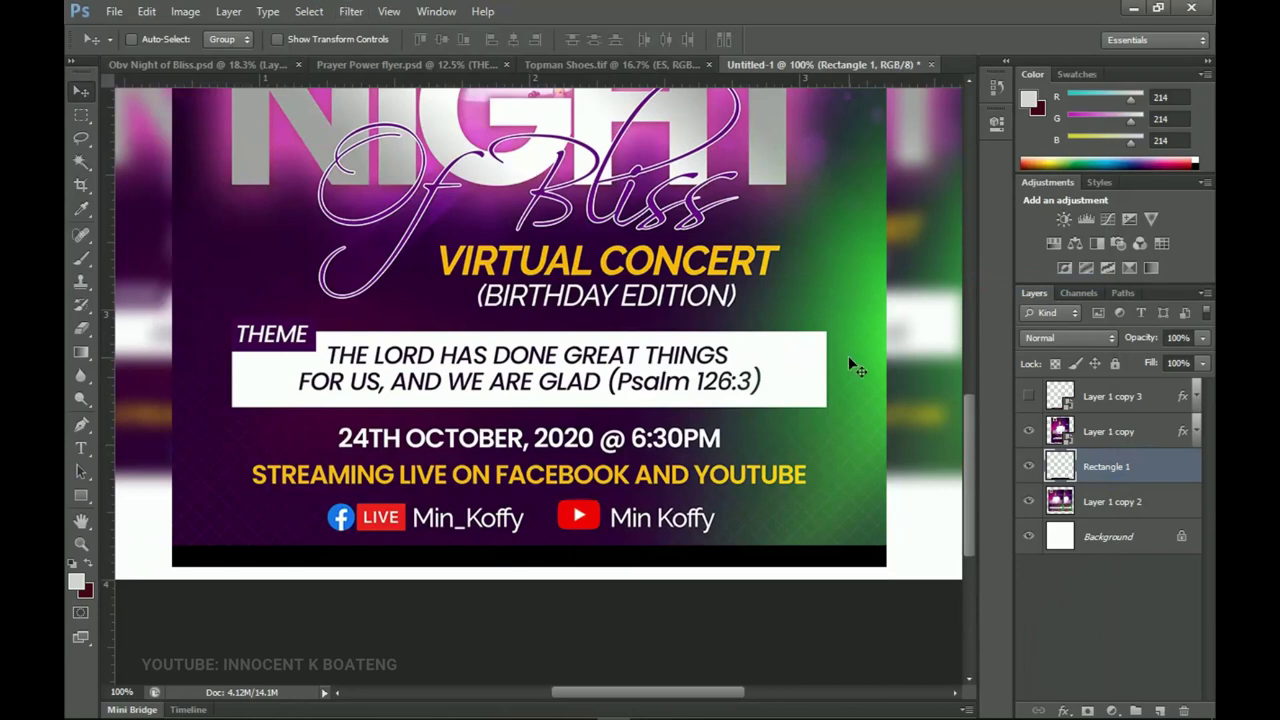
Apply a Gaussian Blur with a radius of 9.6 pixels to the black rectangle to form a soft shadow
click(351, 14)
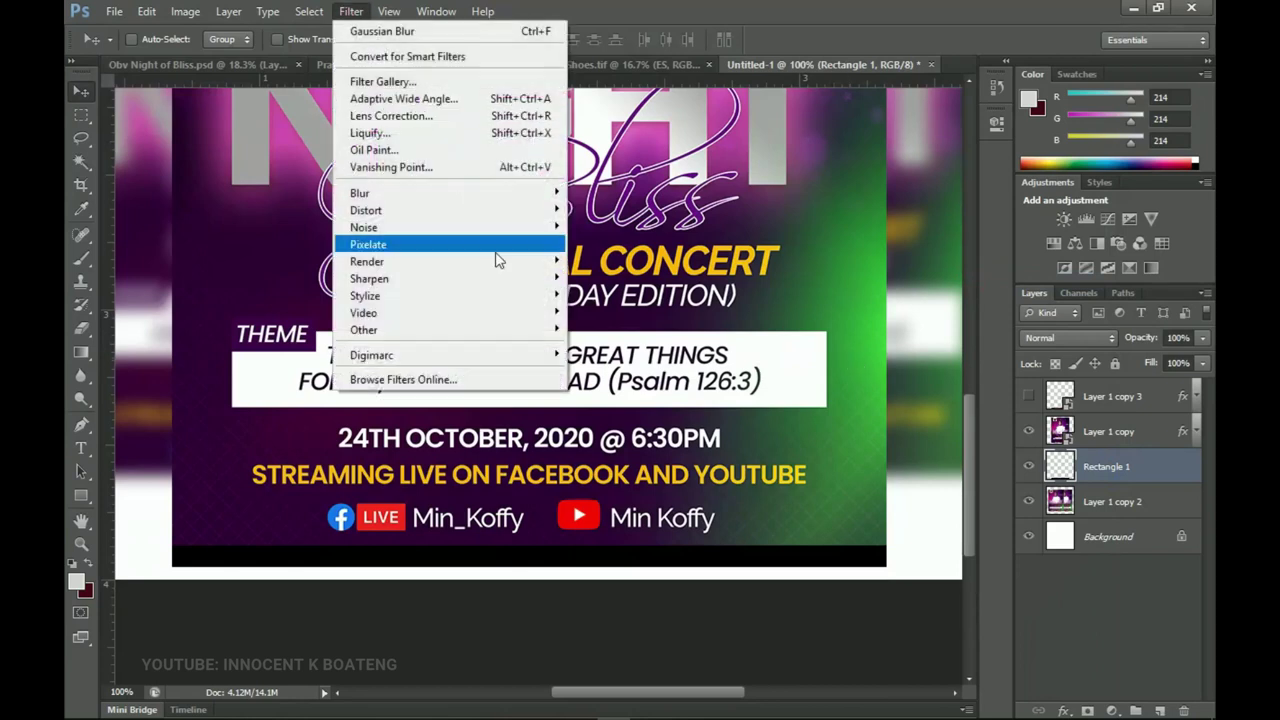
mouse_move(510, 194)
click(612, 320)
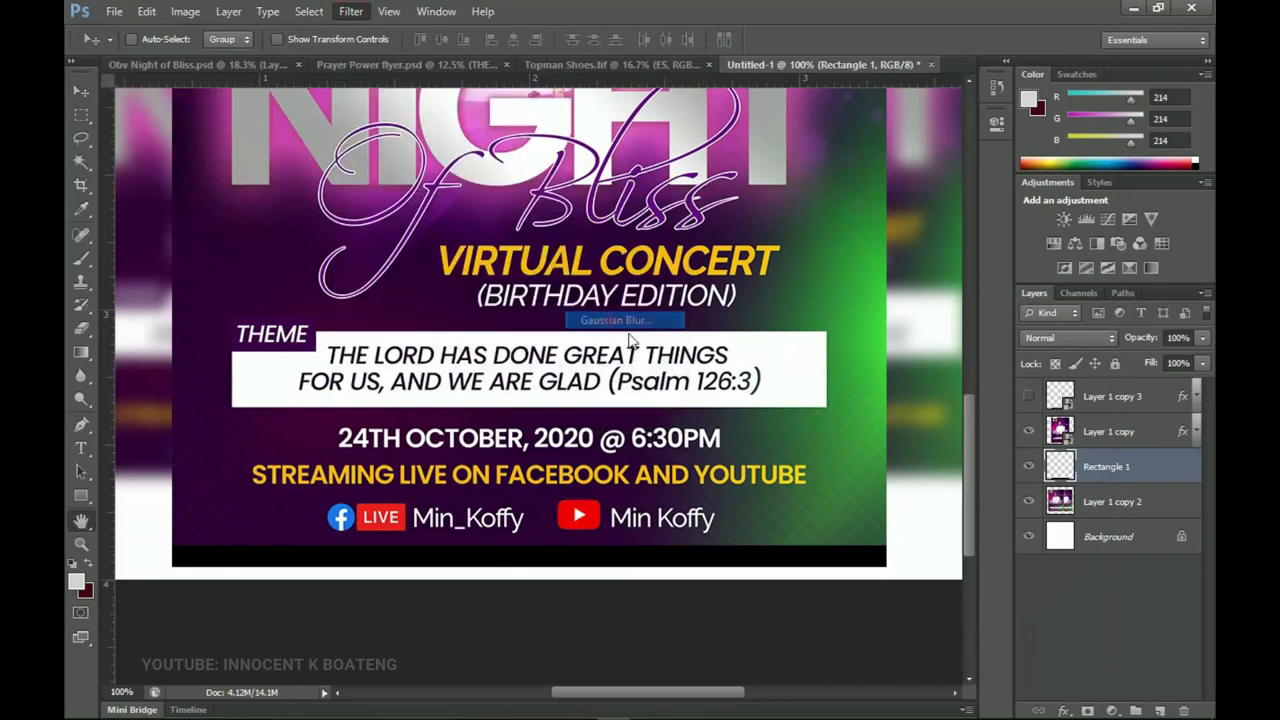
drag(953, 372, 953, 372)
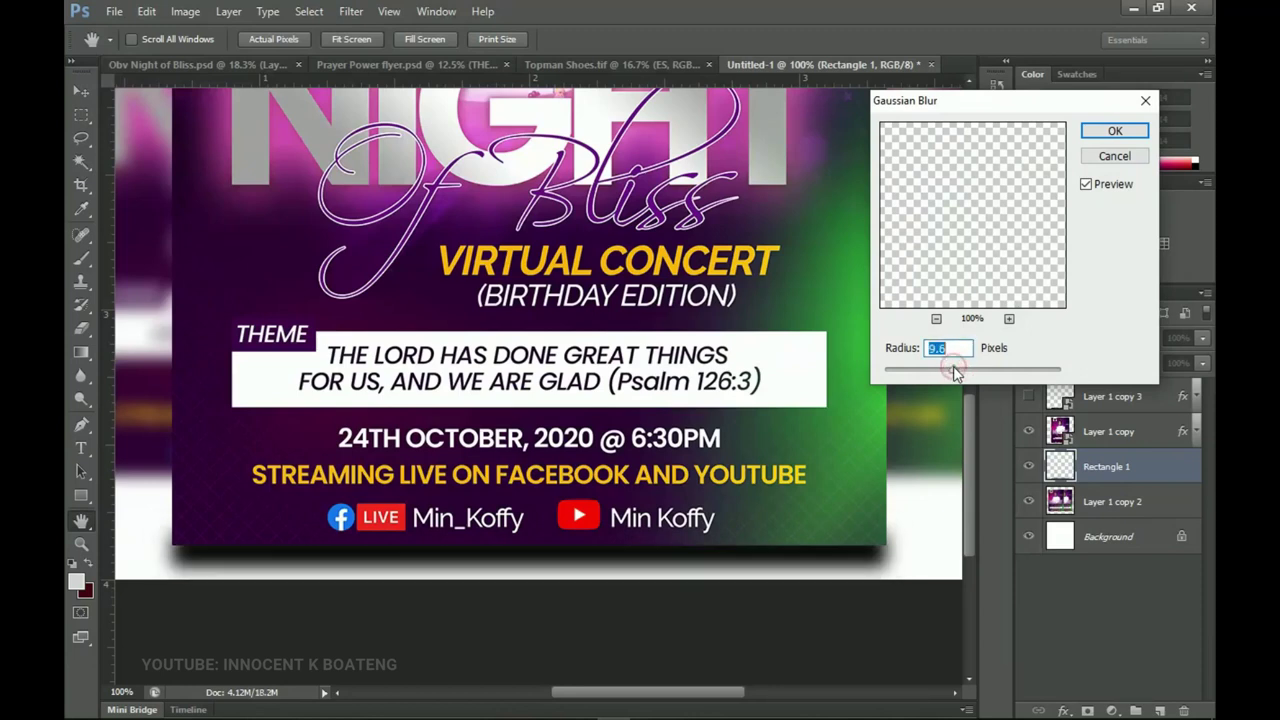
click(1114, 131)
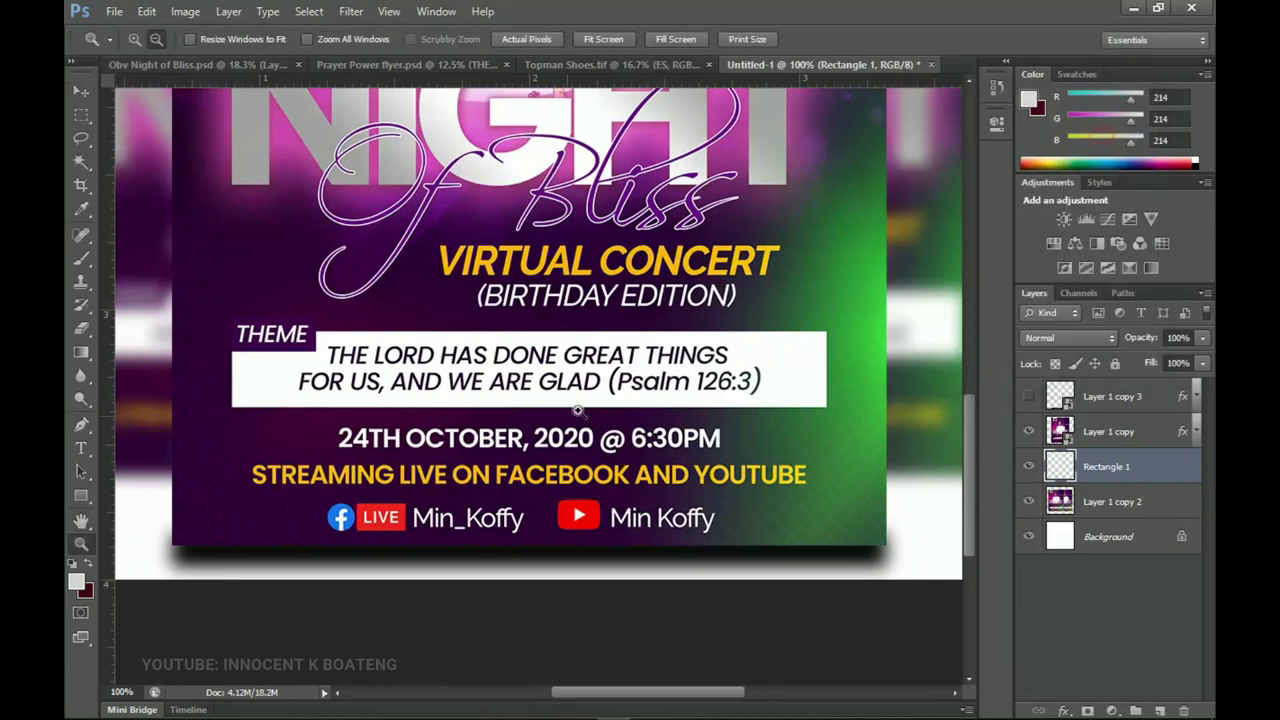
Lower the blurred shadow's opacity to 79% and inspect it with the main flyer temporarily hidden
alt+click(577, 410)
alt+click(600, 460)
alt+click(628, 517)
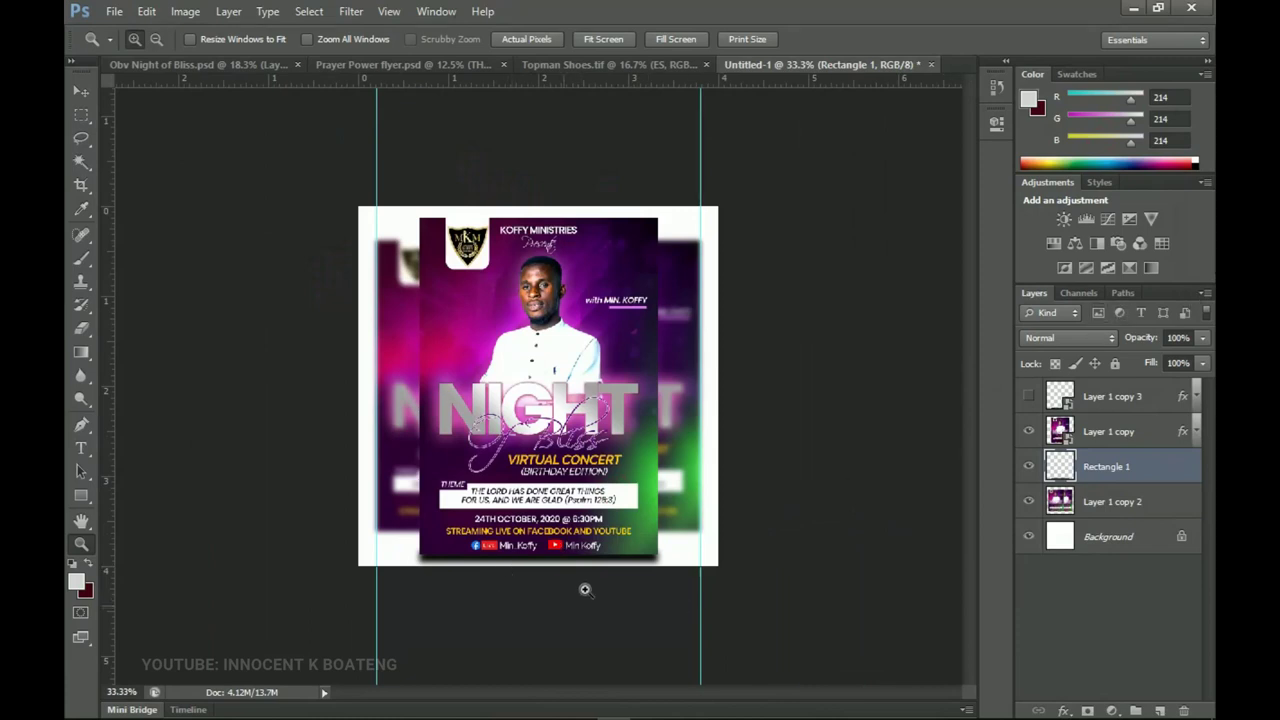
drag(1143, 338, 1124, 342)
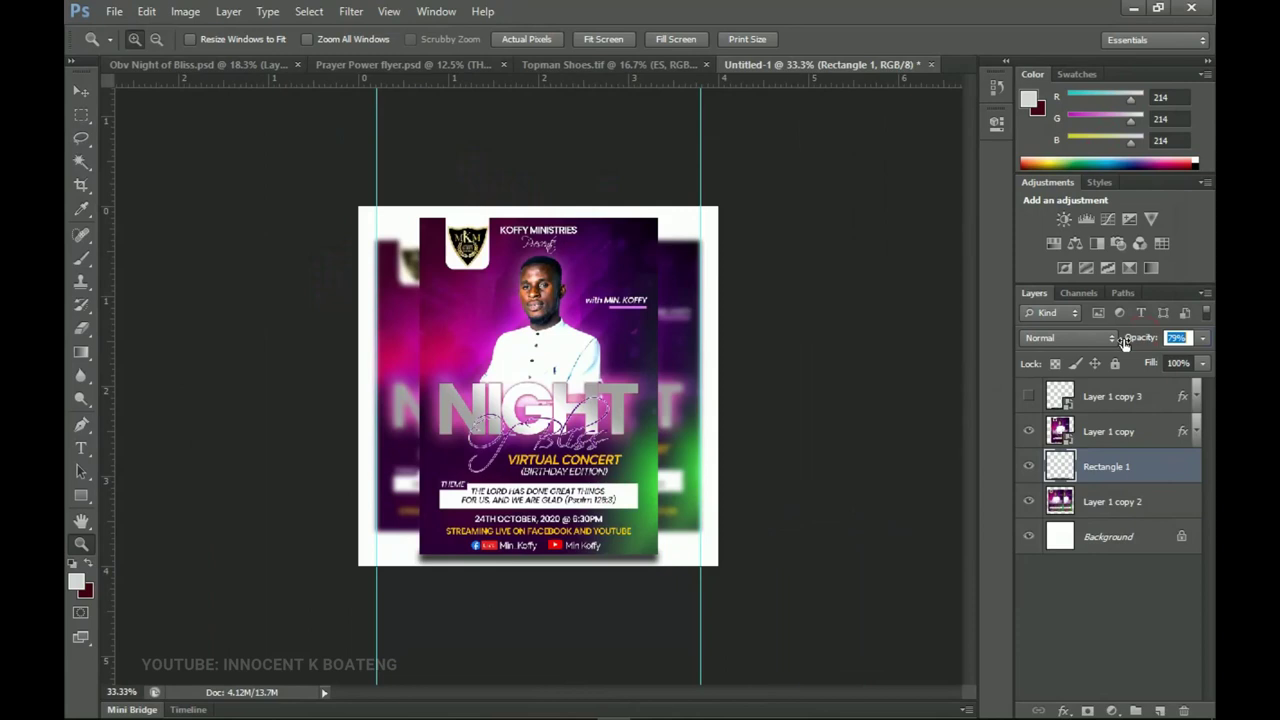
click(530, 560)
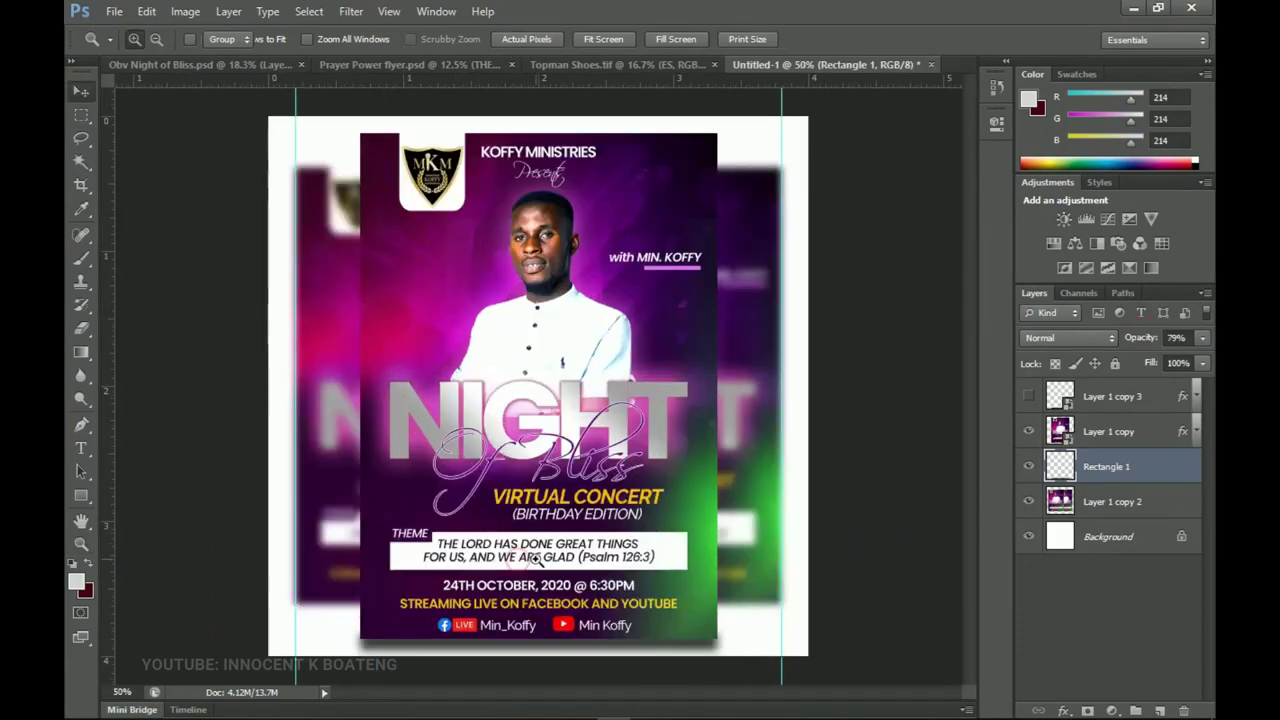
key(v)
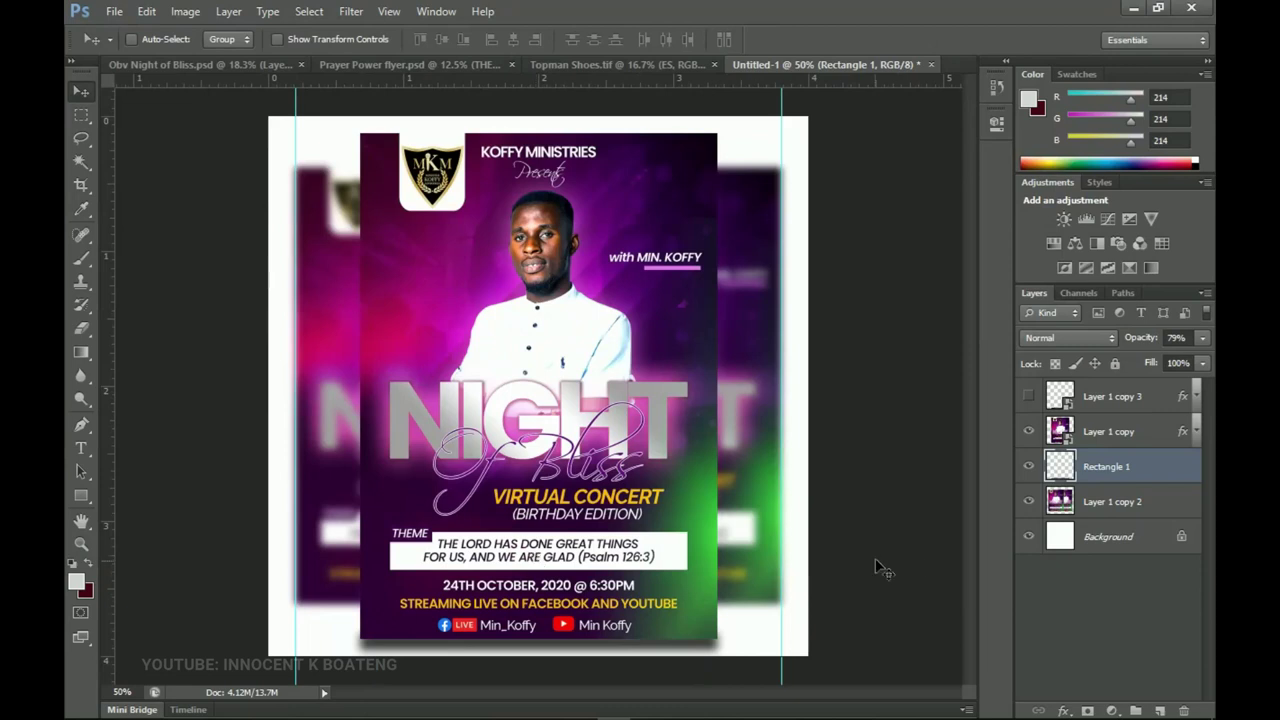
click(1028, 432)
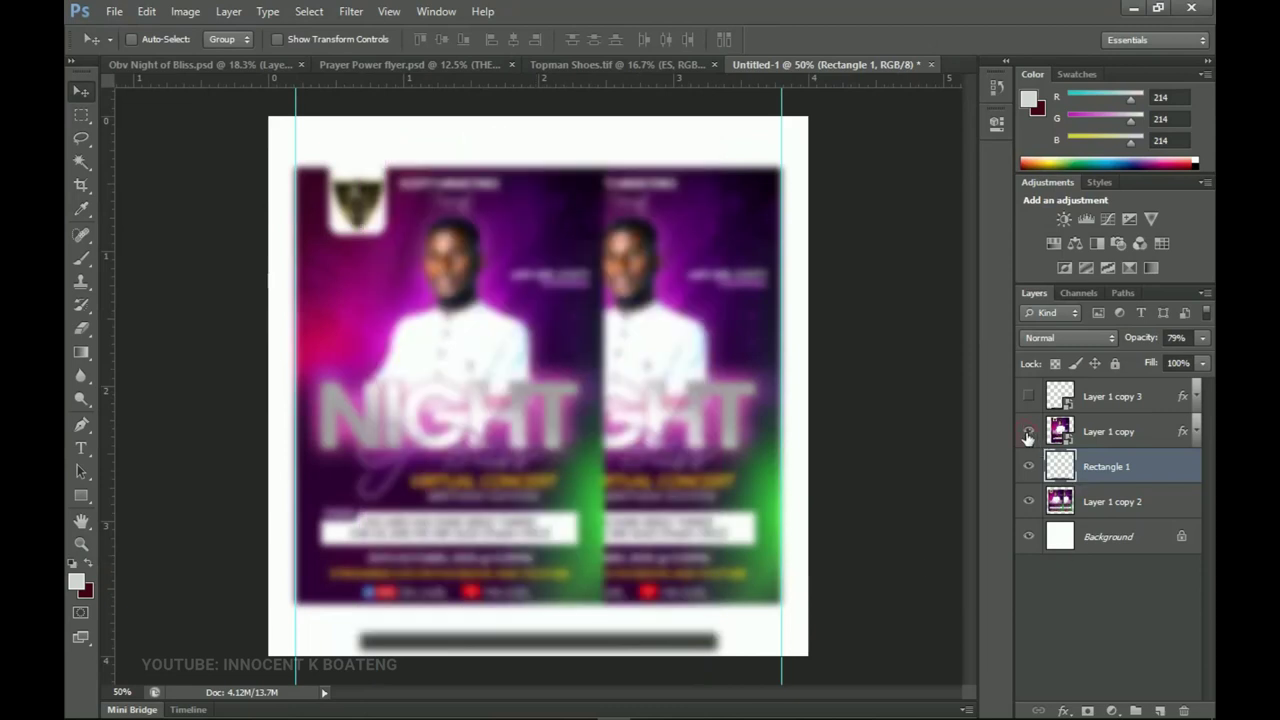
click(1028, 432)
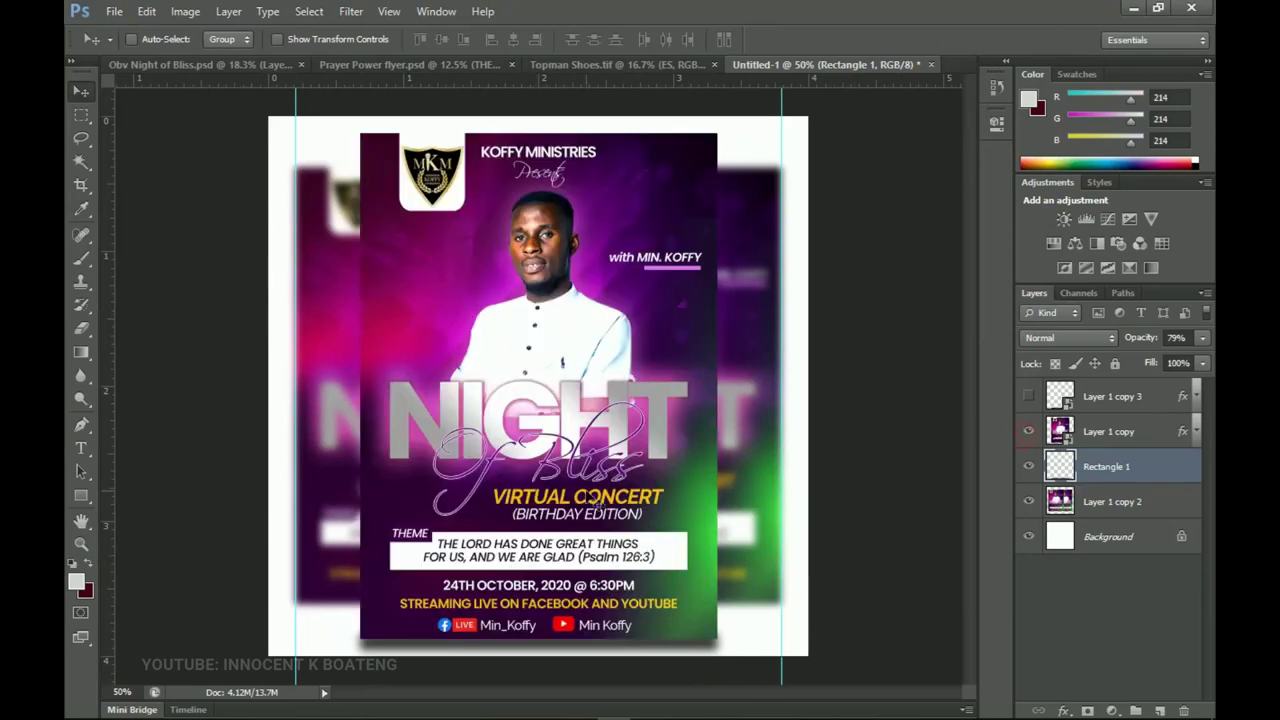
Group all layers above the Background and hide the group
key(z)
alt+click(718, 443)
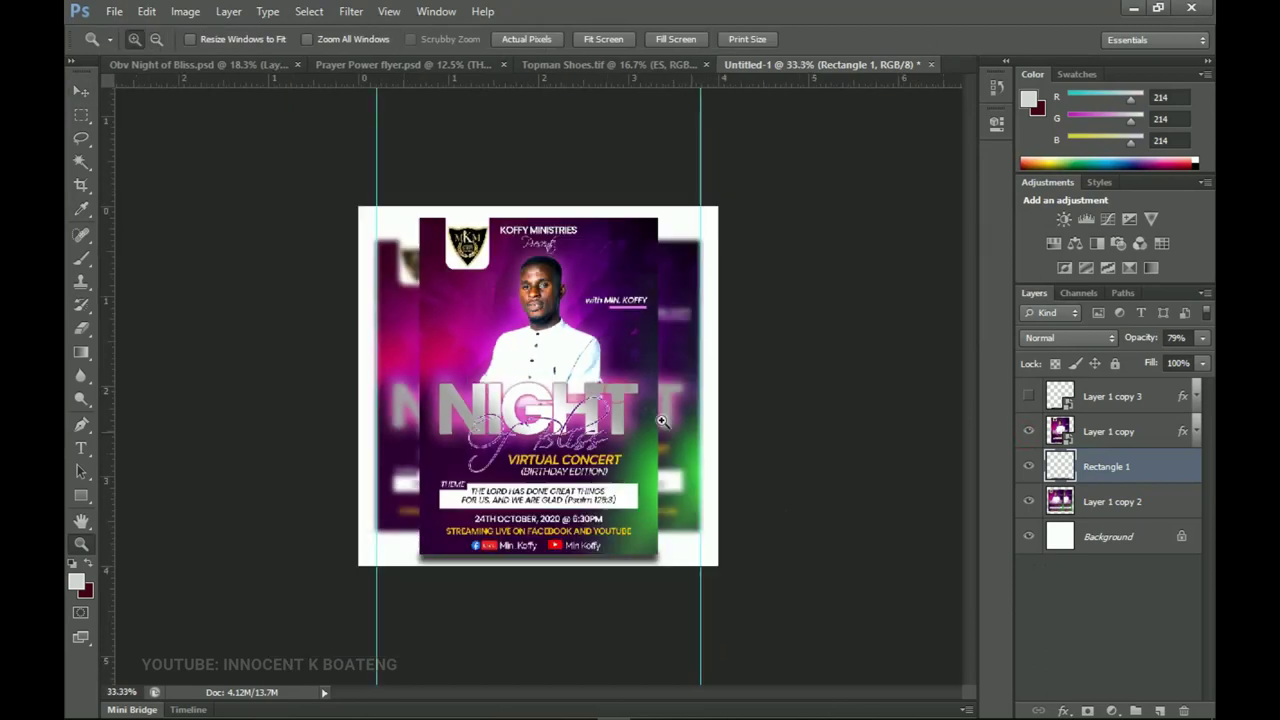
key(alt+bracketleft)
shift+click(1135, 397)
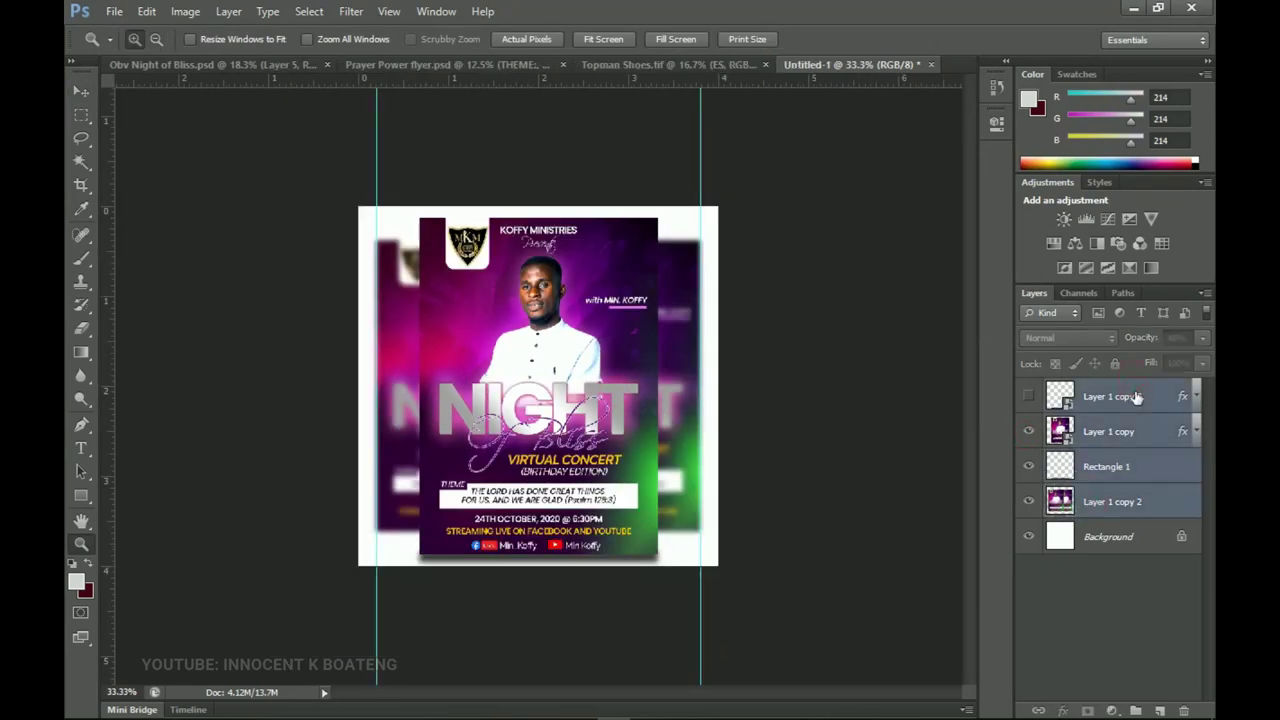
key(ctrl+g)
click(1028, 389)
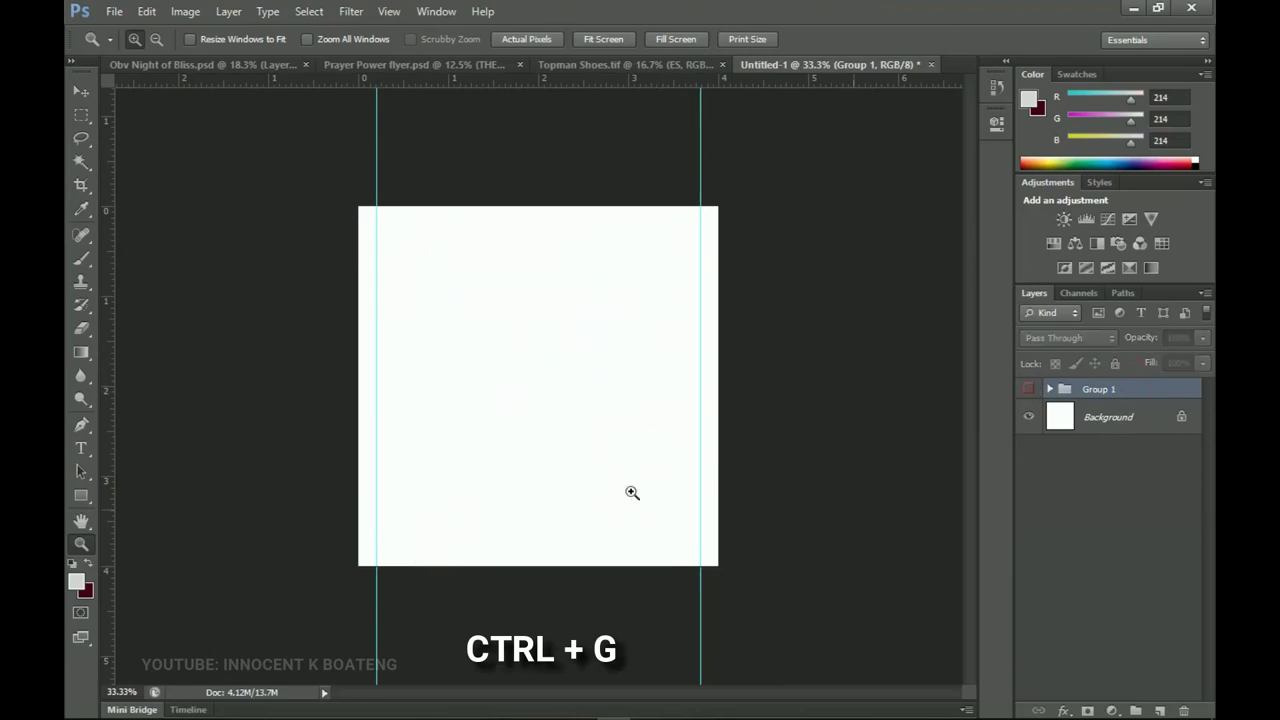
In Prayer Power flyer.psd, stamp all visible layers into a new merged layer at the top of the stack
key(v)
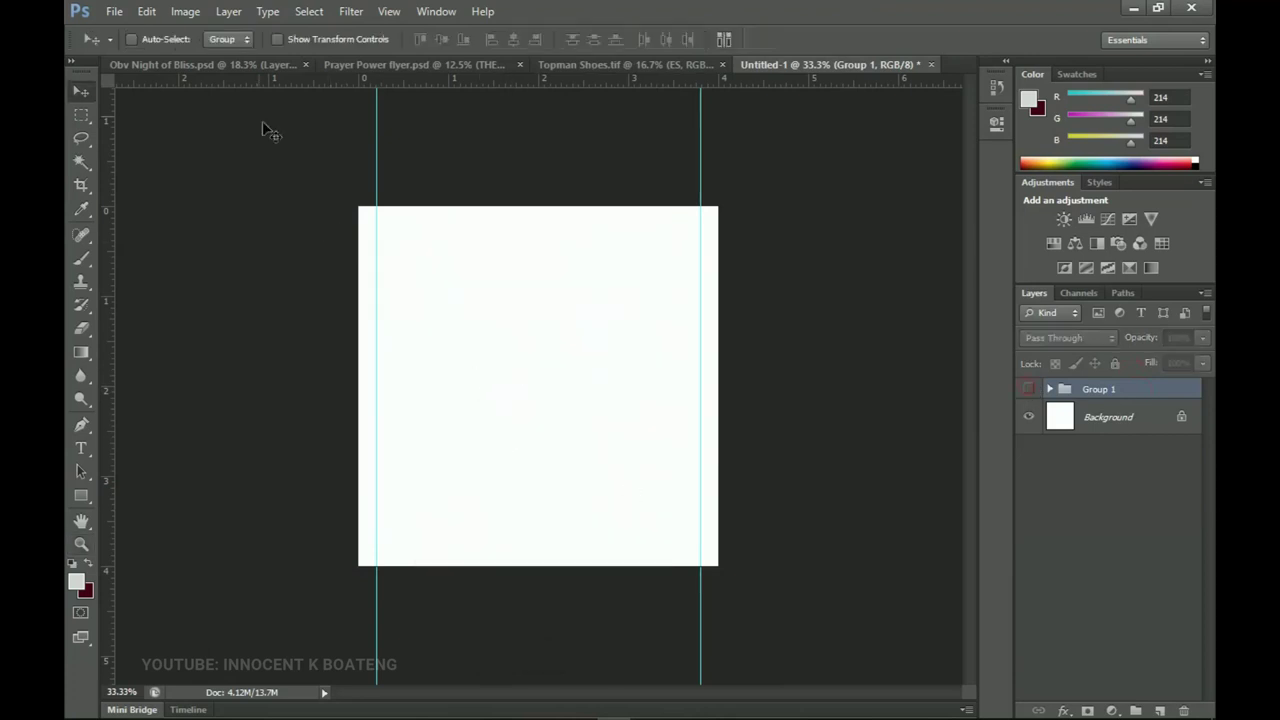
click(356, 65)
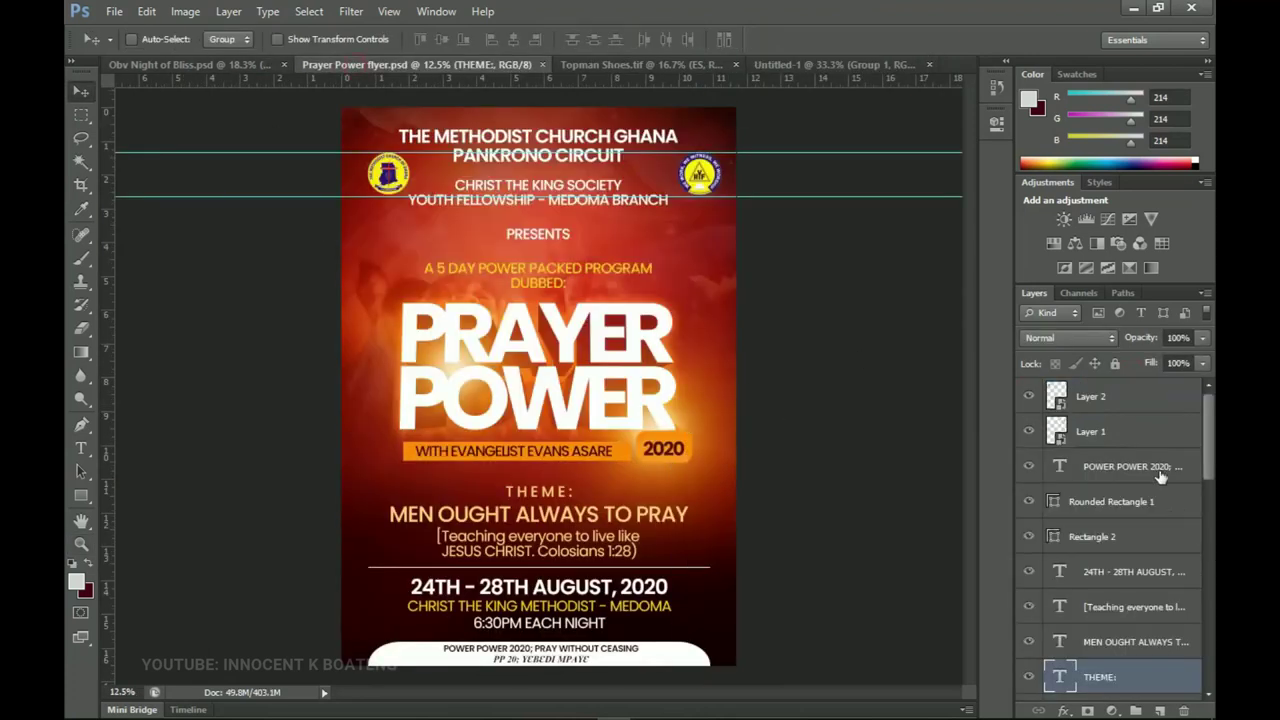
click(1123, 406)
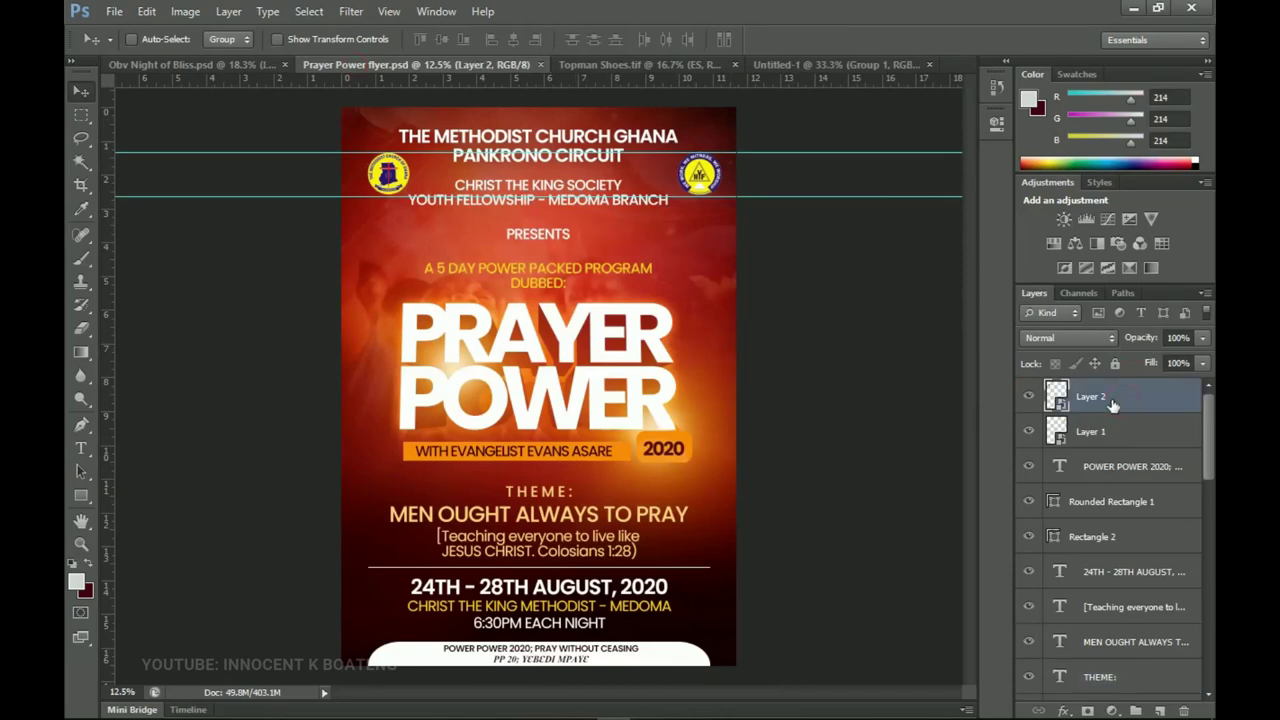
drag(1068, 470, 1150, 445)
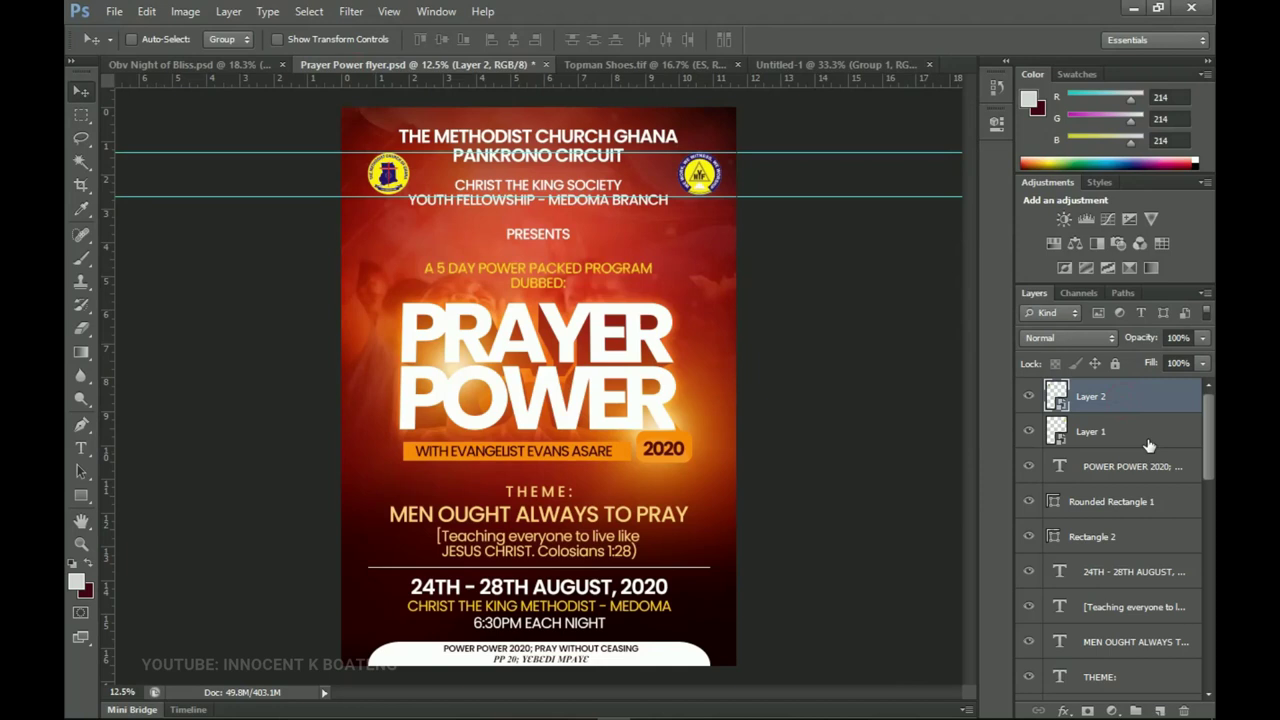
click(418, 253)
key(ctrl+shift+alt+e)
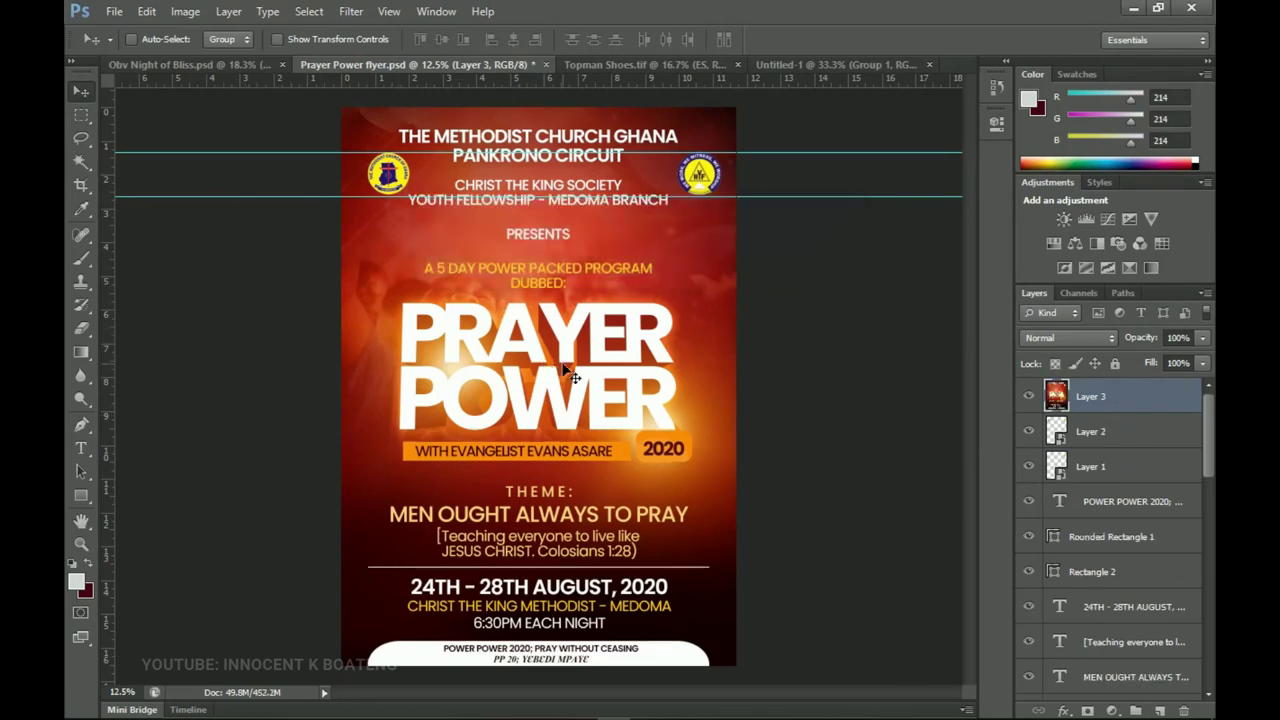
Paste the merged Prayer Power flyer into Untitled-1, scale it down to the canvas height and centre it horizontally
click(820, 66)
key(ctrl+v)
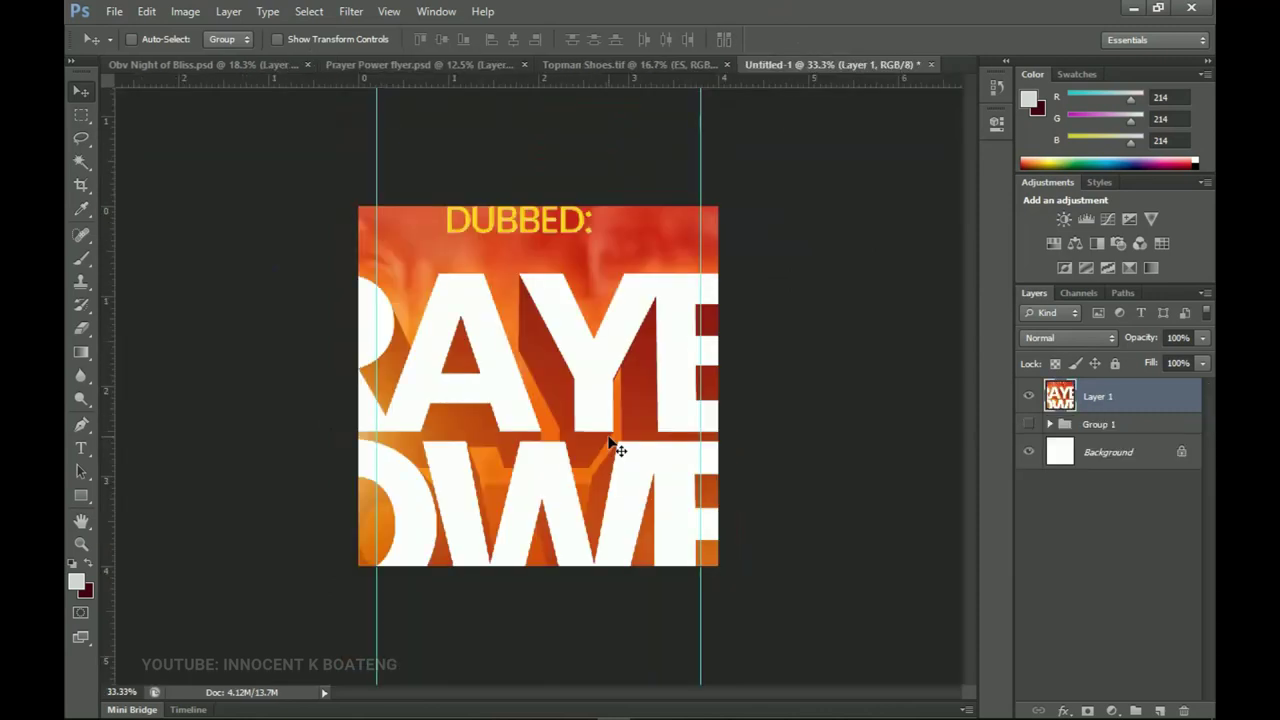
key(ctrl+t)
key(ctrl+minus)
key(ctrl+minus)
key(ctrl+minus)
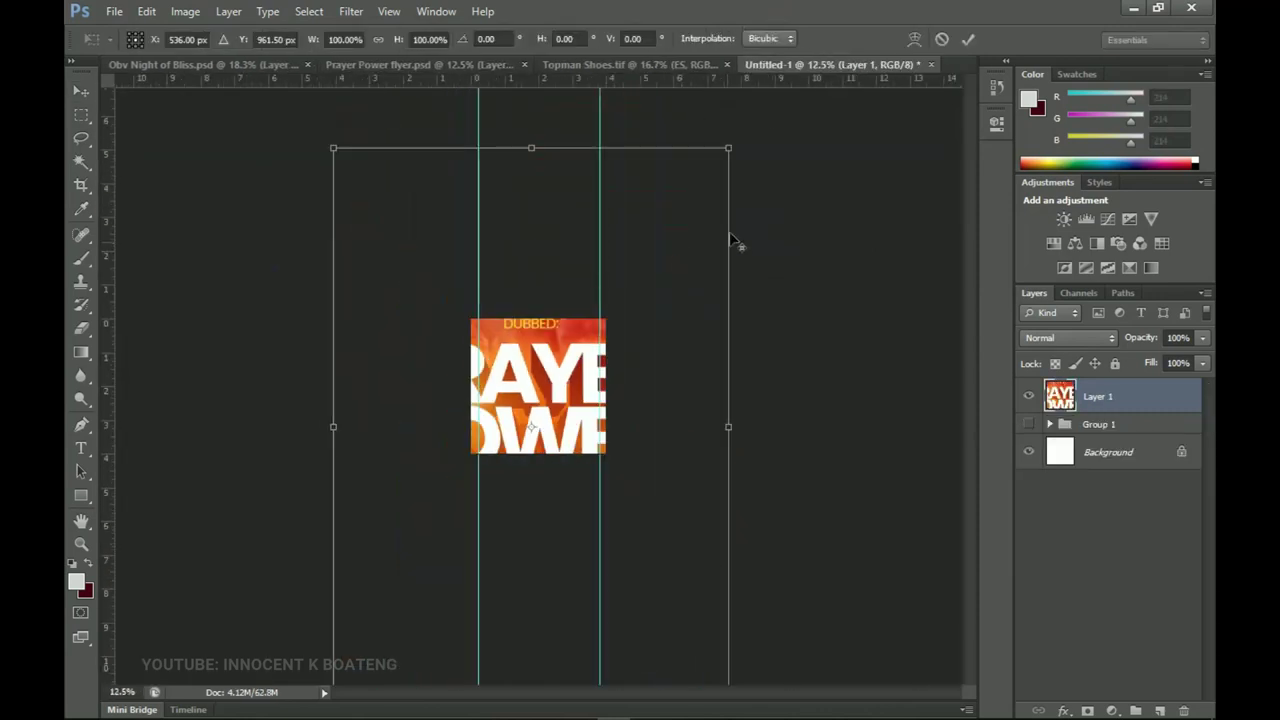
drag(730, 145, 567, 409)
key(Return)
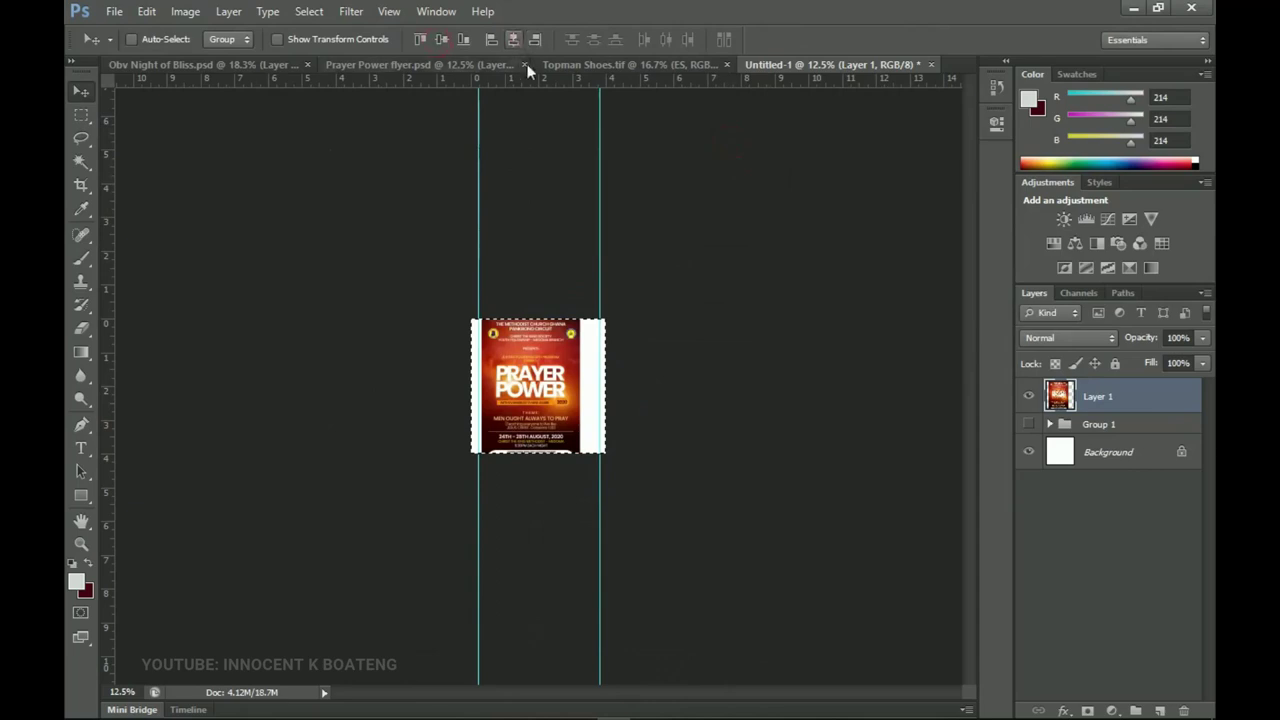
Scale the flyer down about its centre to about 2.2 by 3.1 inches, leaving a margin on every side
key(z)
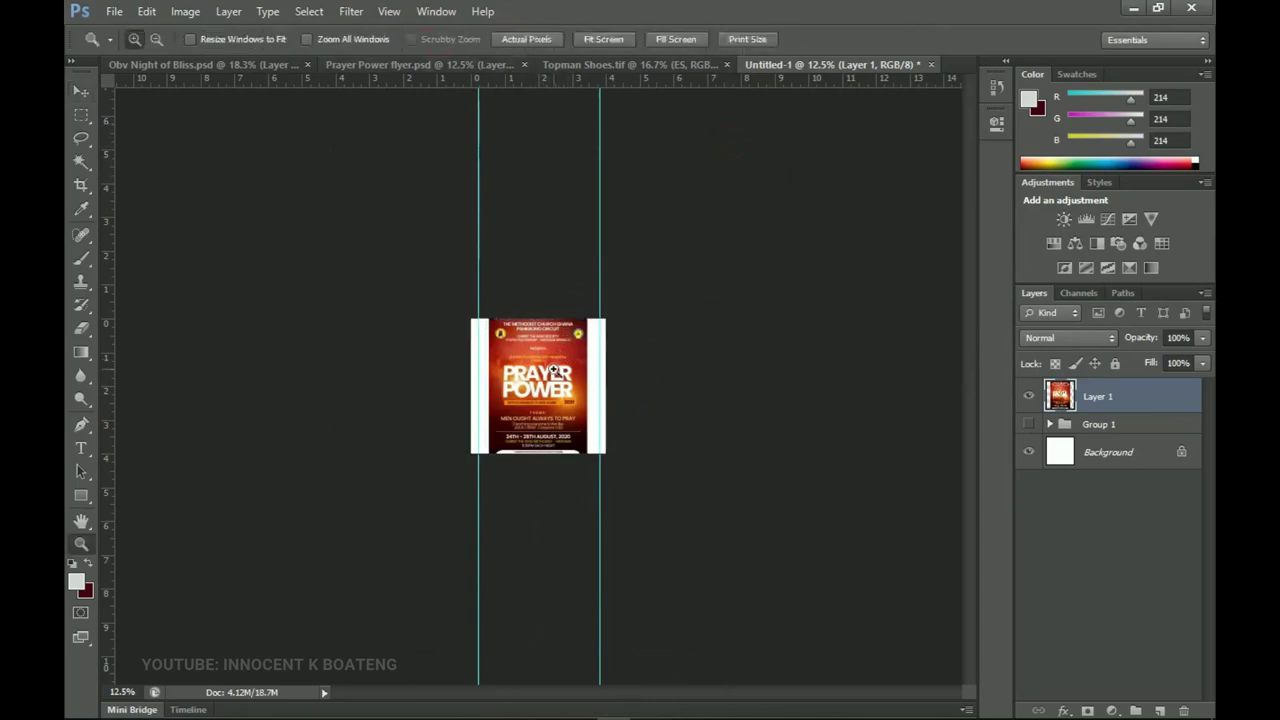
click(553, 374)
click(555, 378)
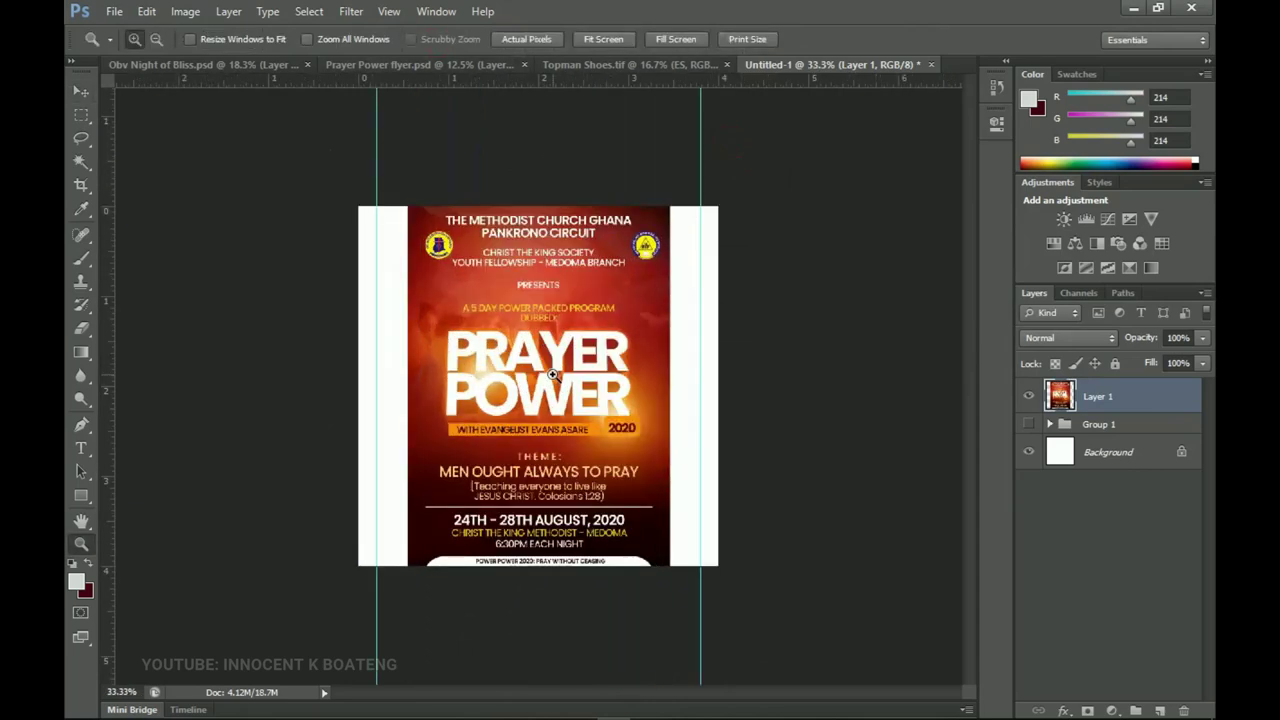
click(557, 383)
key(ctrl+t)
drag(735, 107, 704, 151)
key(Return)
key(z)
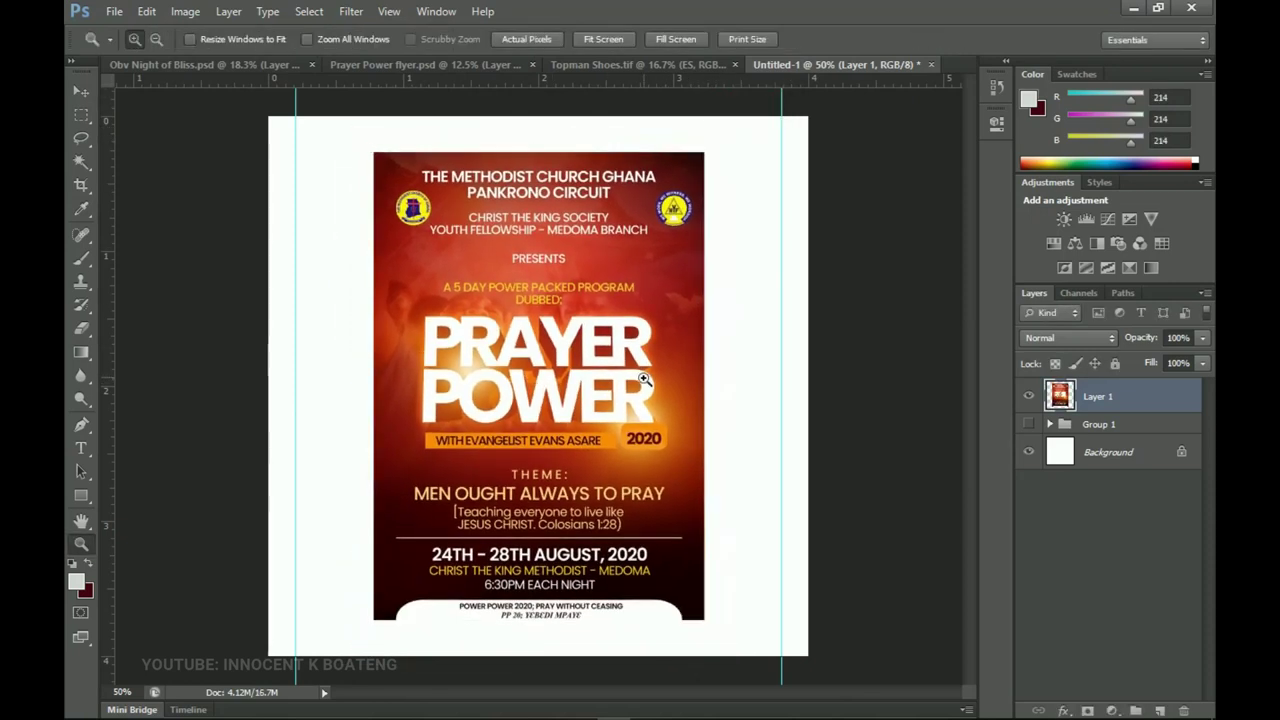
key(v)
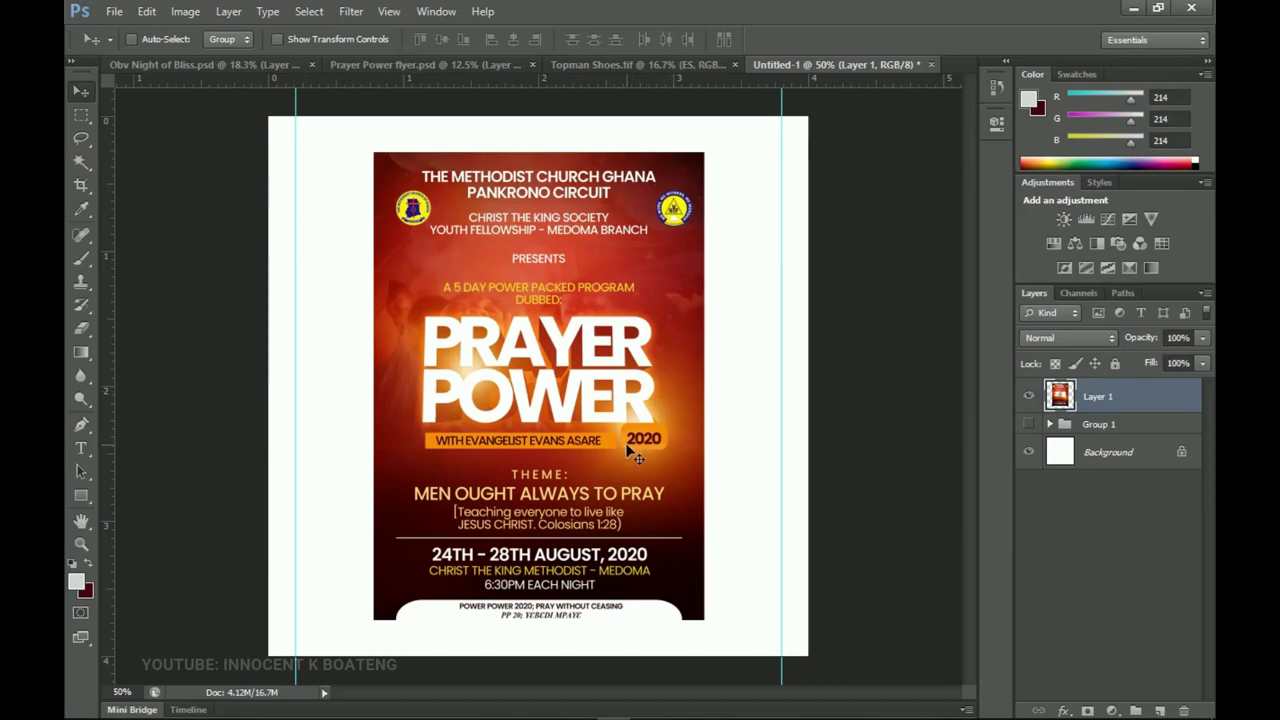
key(ctrl+t)
drag(704, 619, 660, 598)
key(Return)
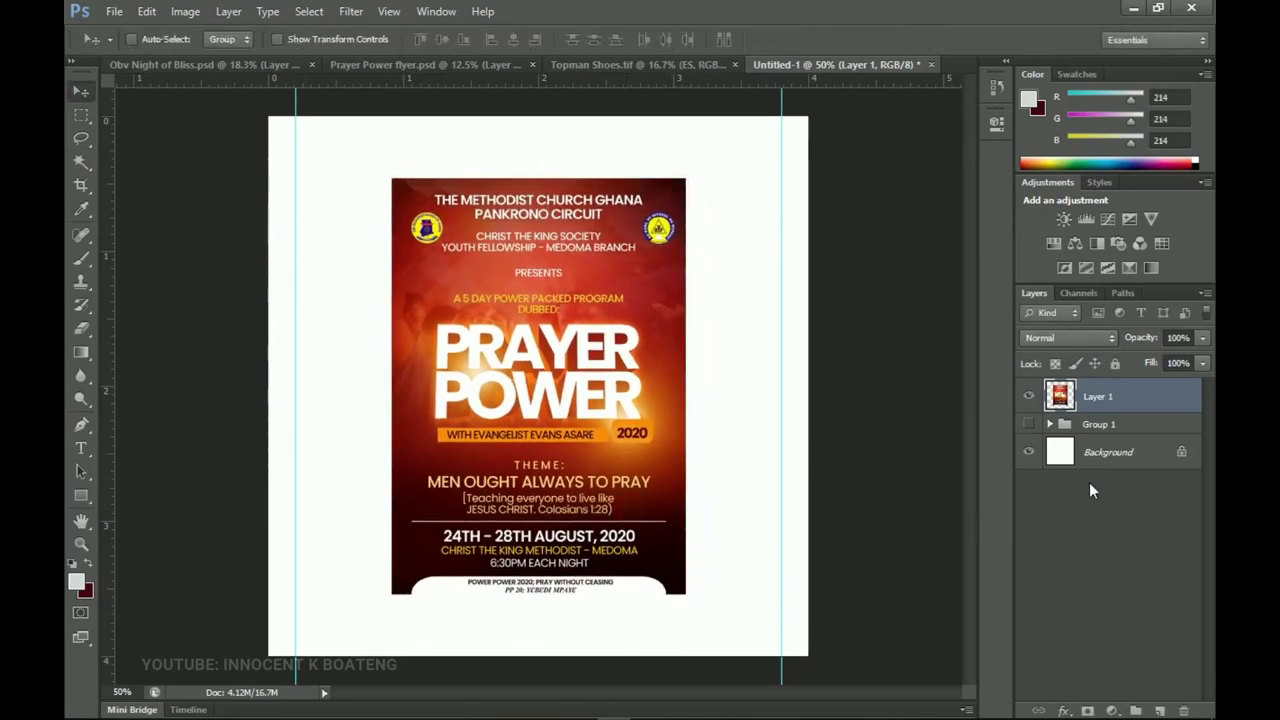
Add a Solid Color fill layer directly above Group 1, sampling the flyer's red and darkening it to 6e0d07
click(1106, 428)
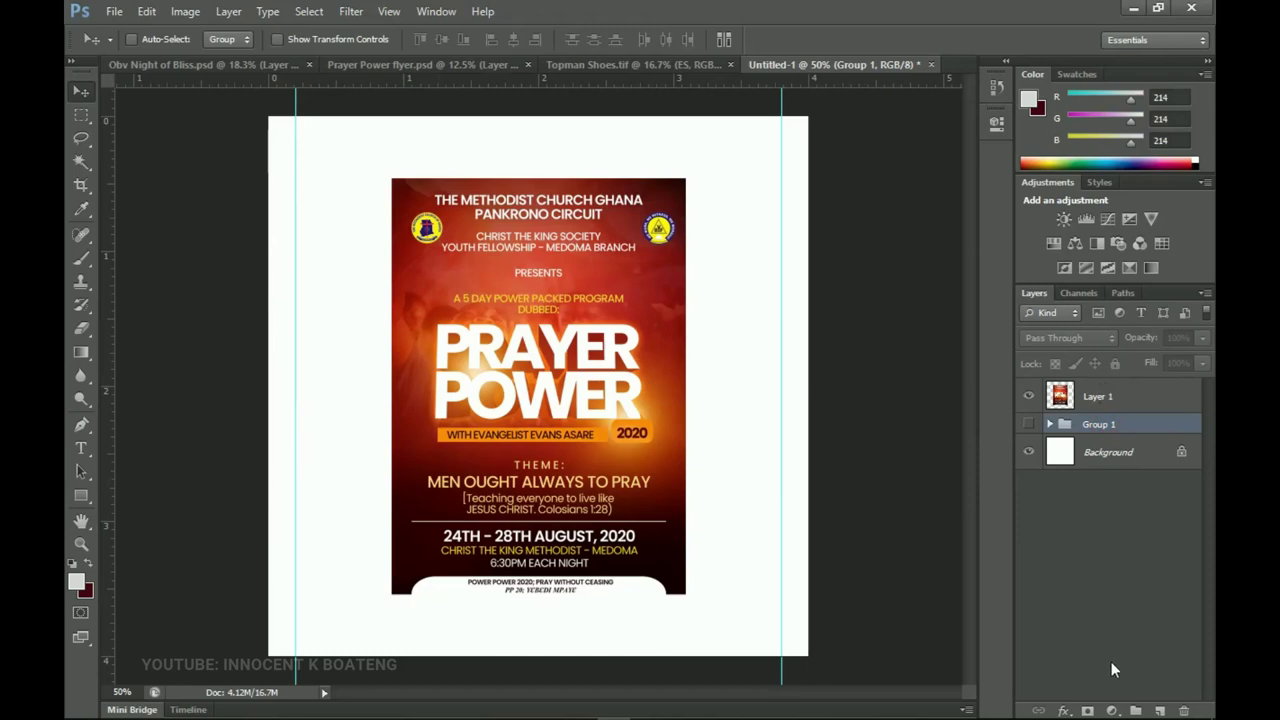
click(1111, 711)
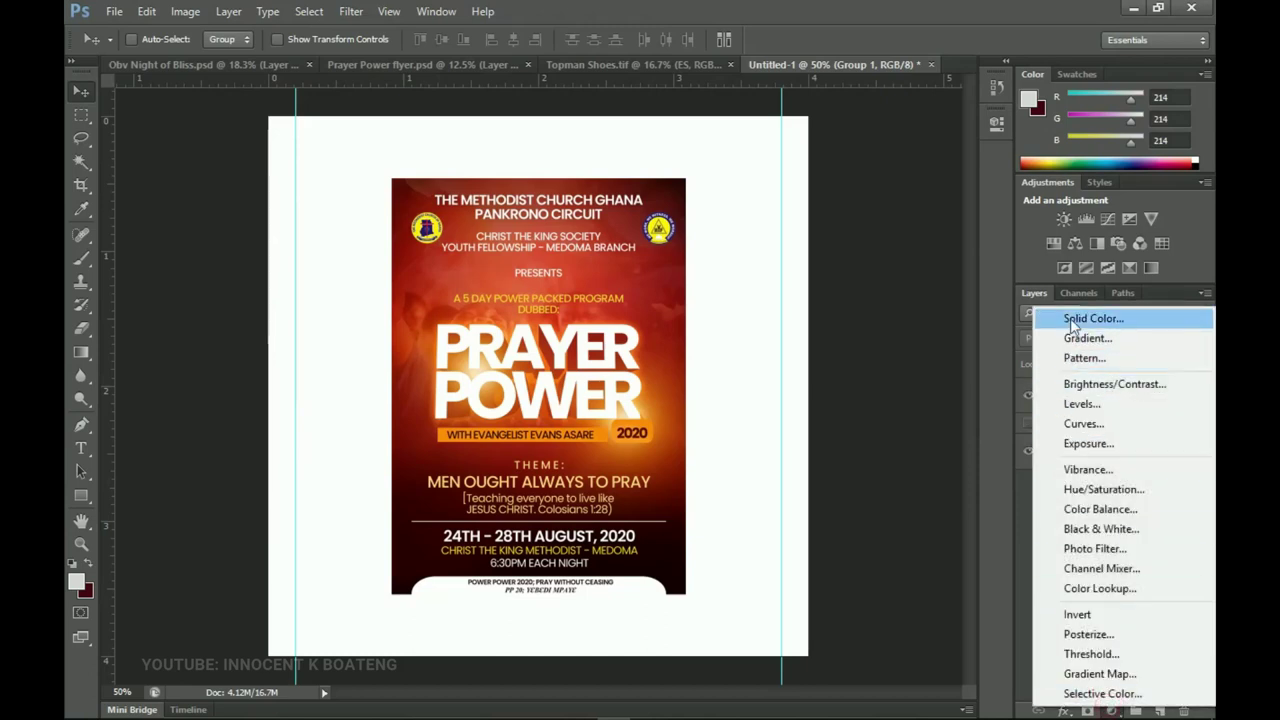
click(1071, 320)
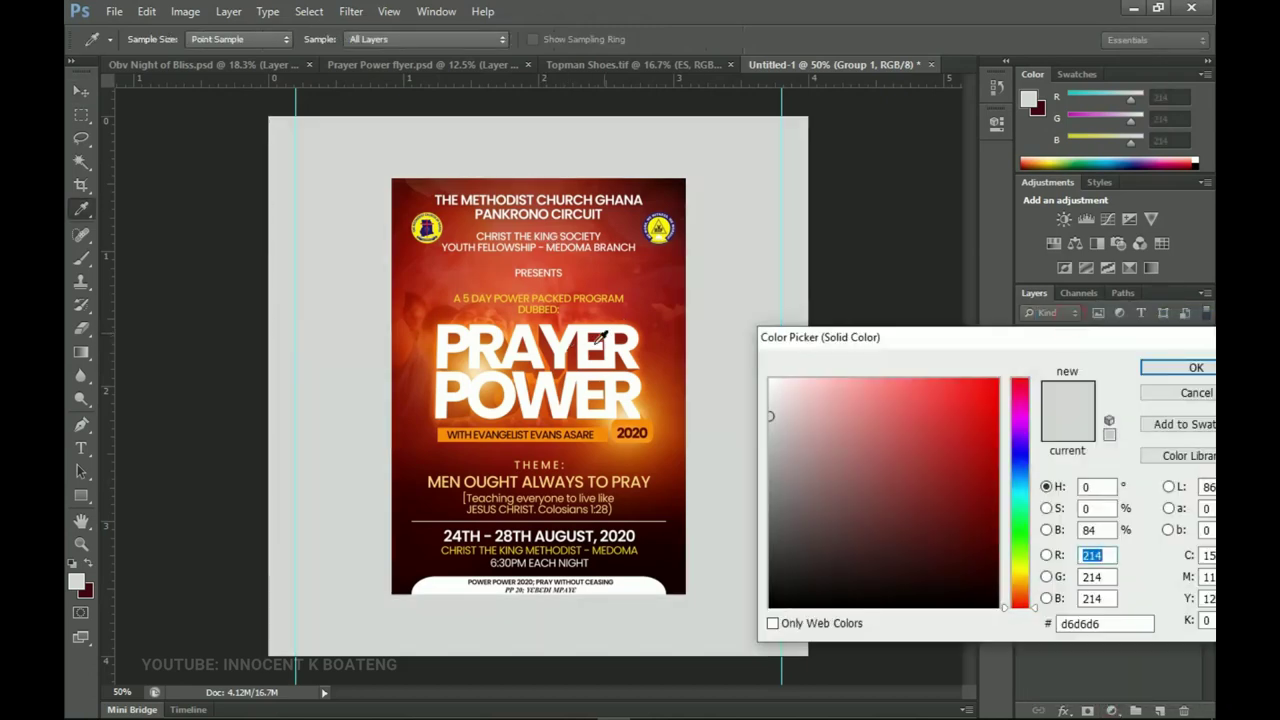
click(645, 280)
click(671, 366)
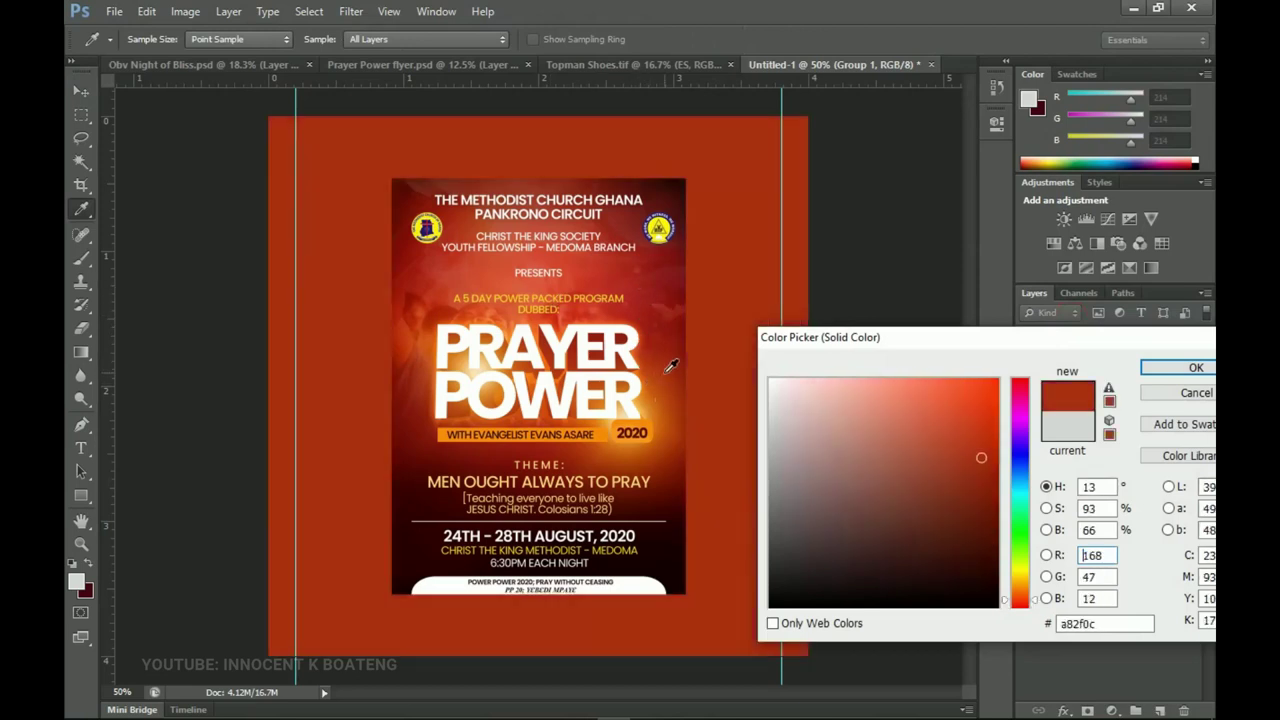
click(673, 344)
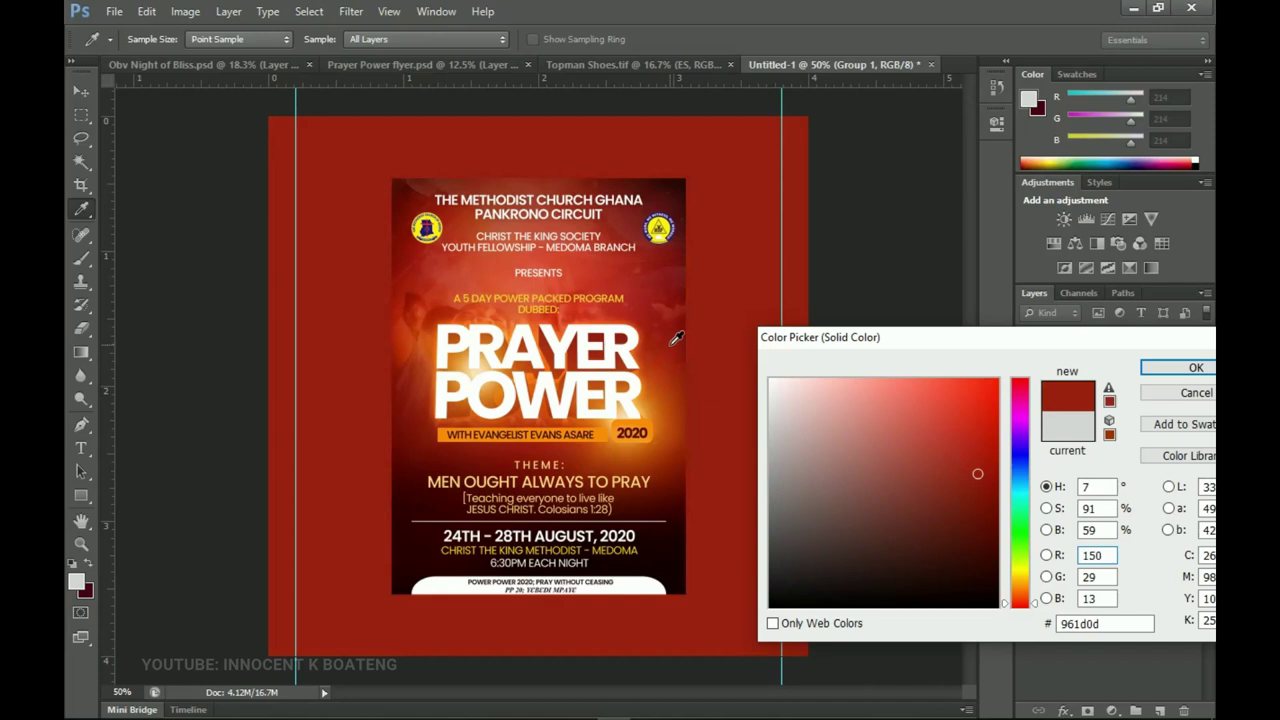
click(675, 286)
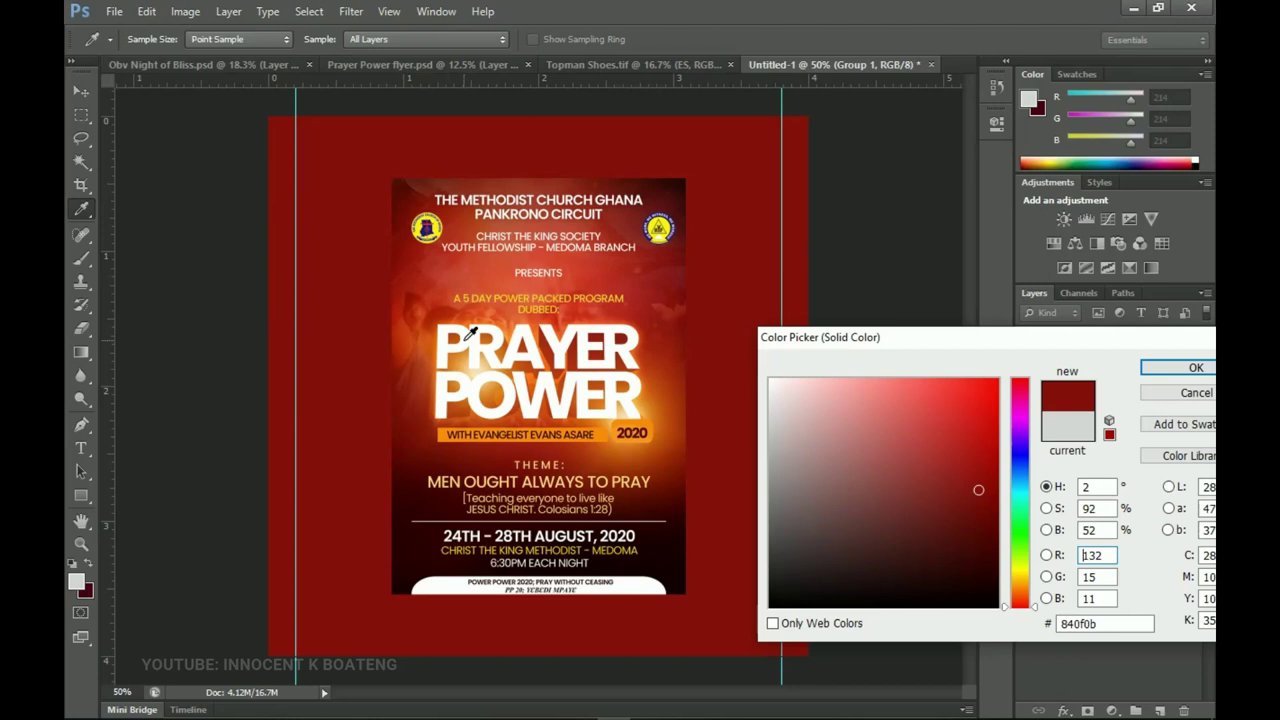
click(407, 560)
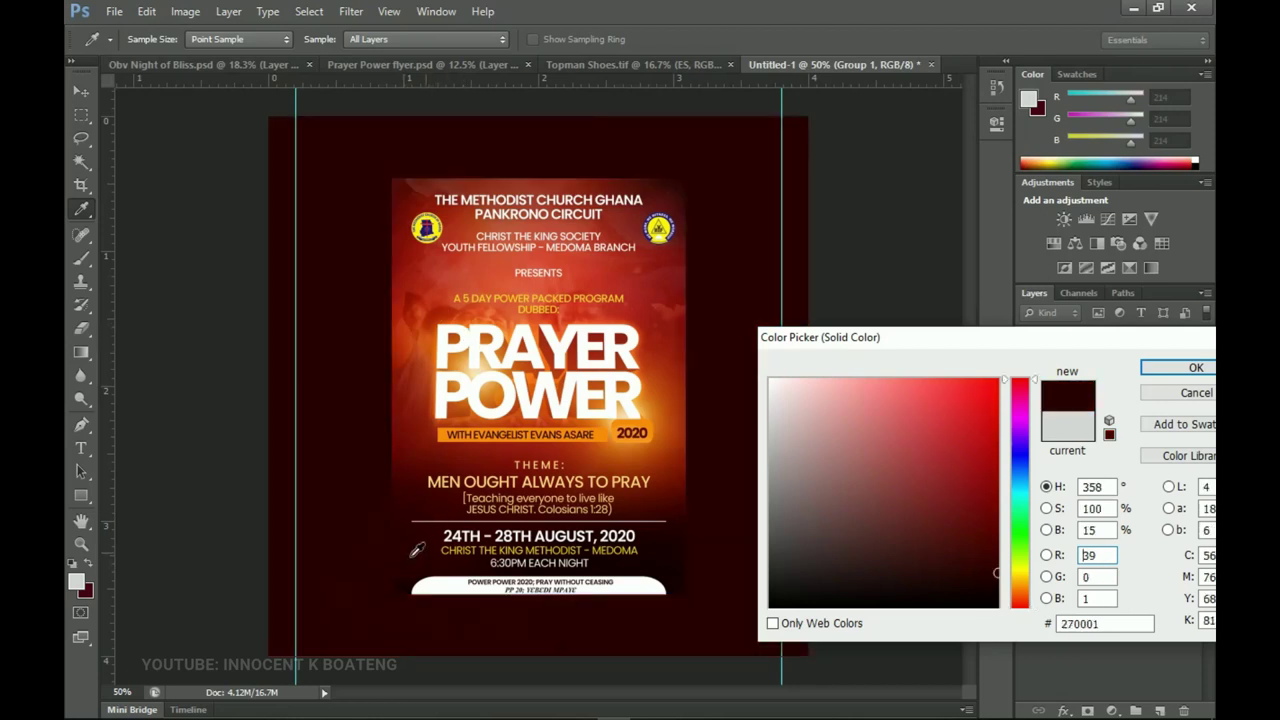
click(662, 281)
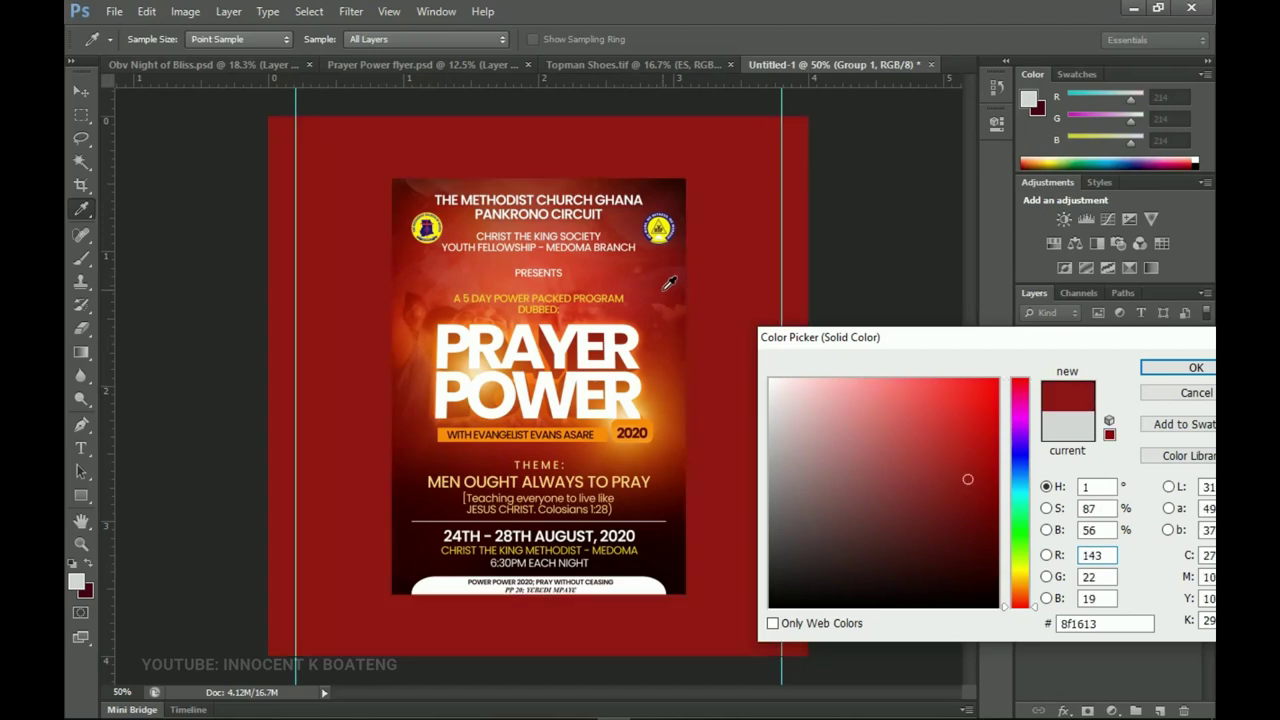
click(666, 287)
click(681, 326)
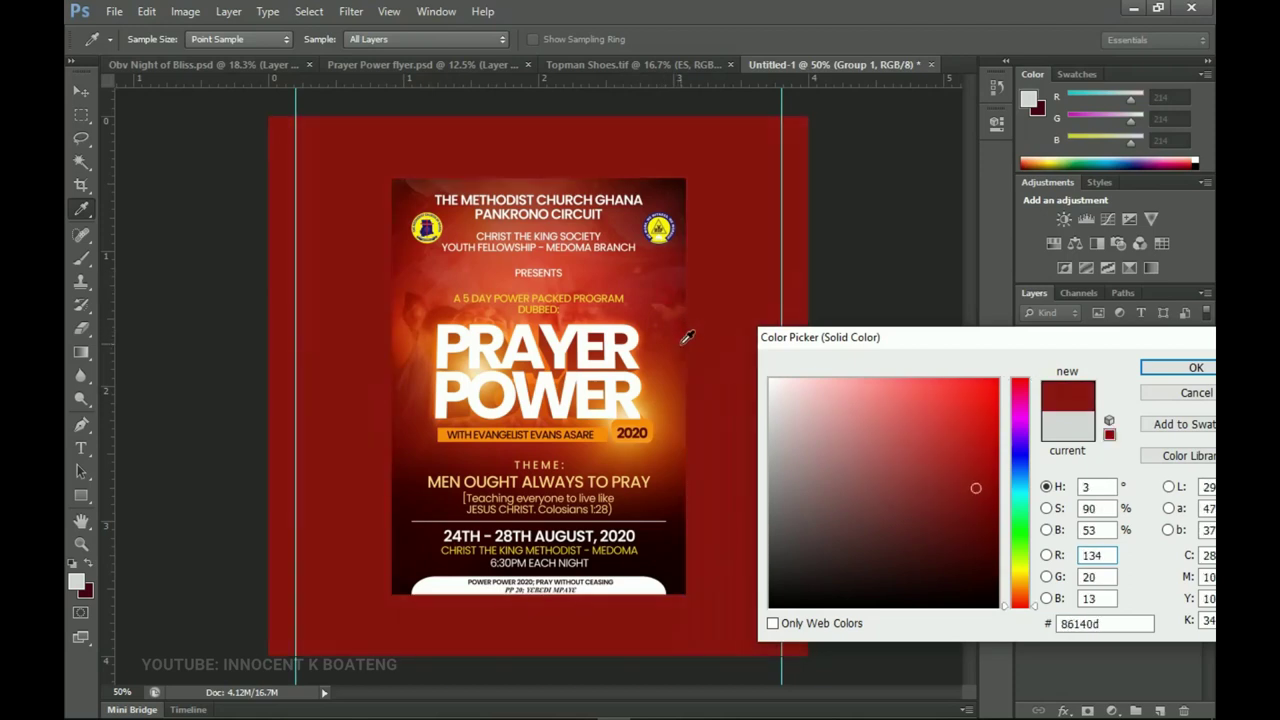
drag(975, 511, 983, 509)
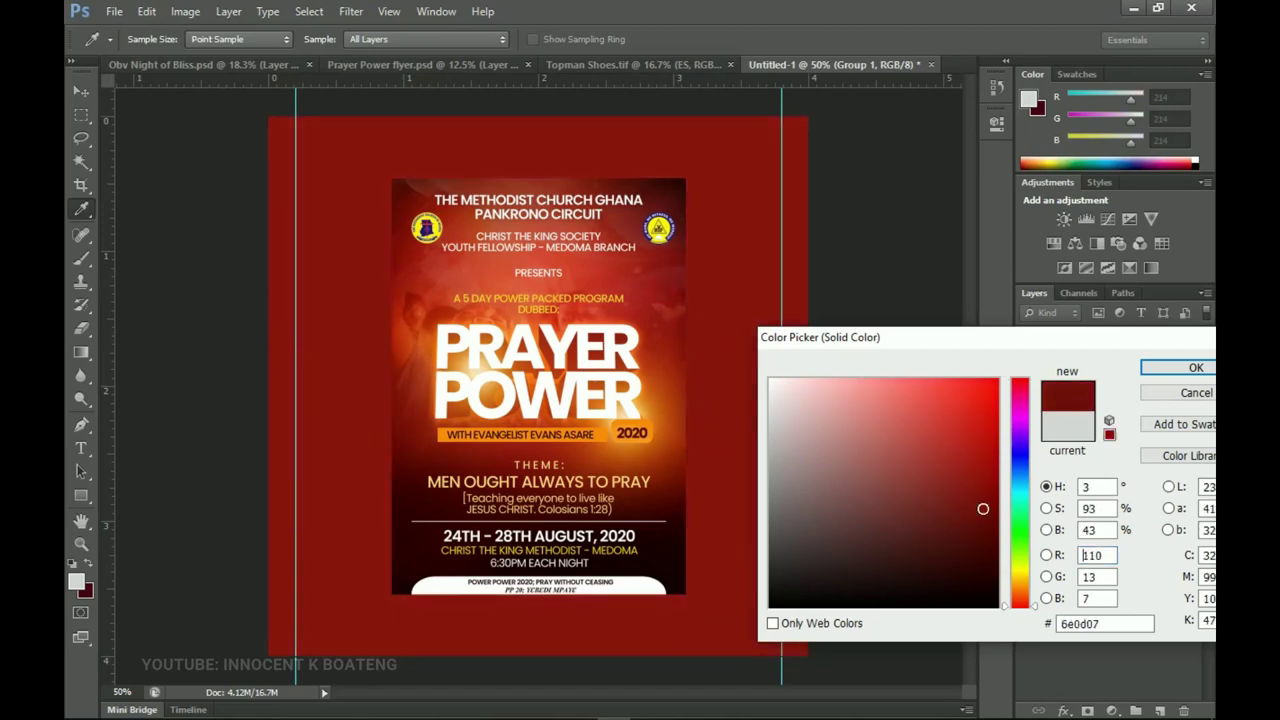
click(1180, 367)
Scale the flyer on Layer 1 down about its centre to about 94.5%
click(1112, 404)
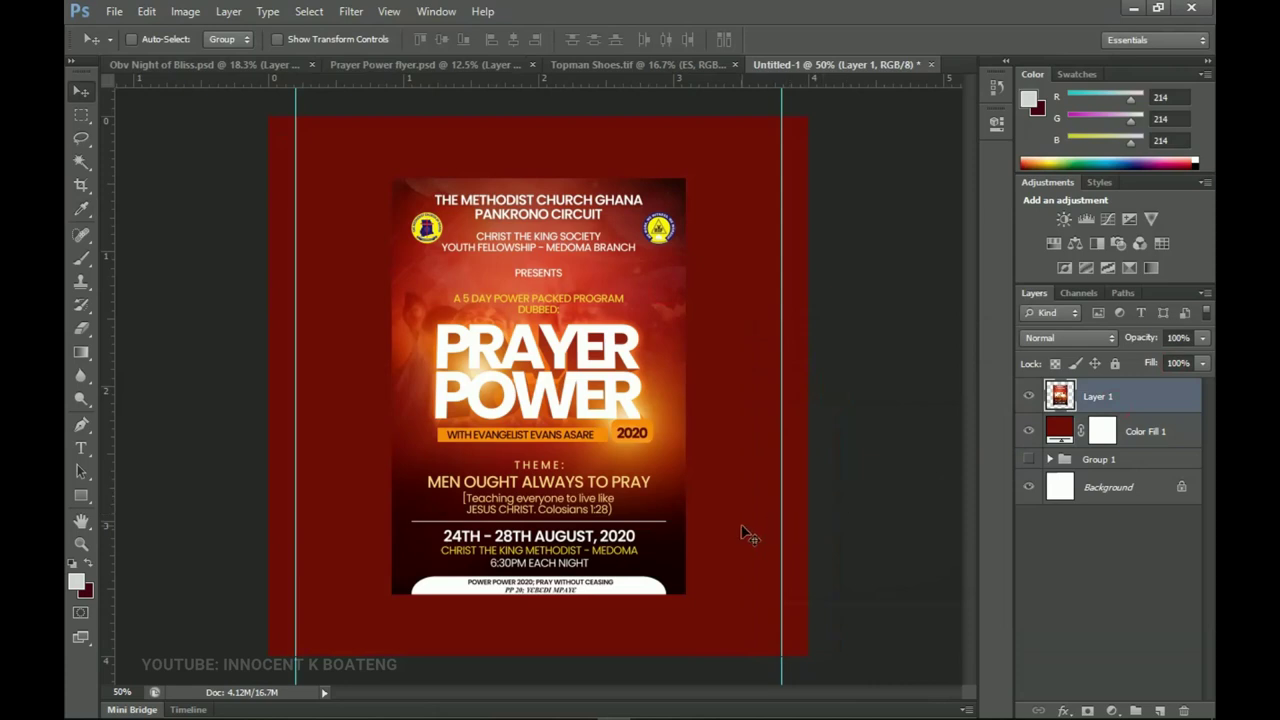
key(ctrl+t)
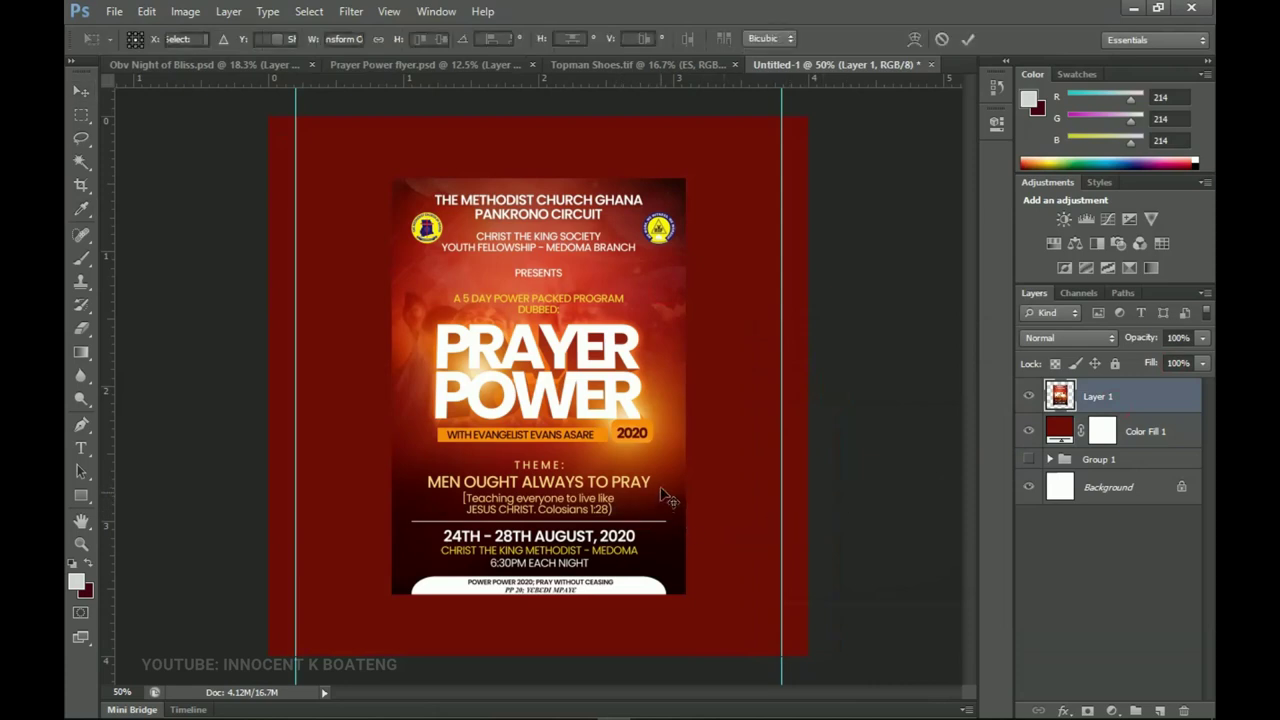
drag(686, 180, 677, 190)
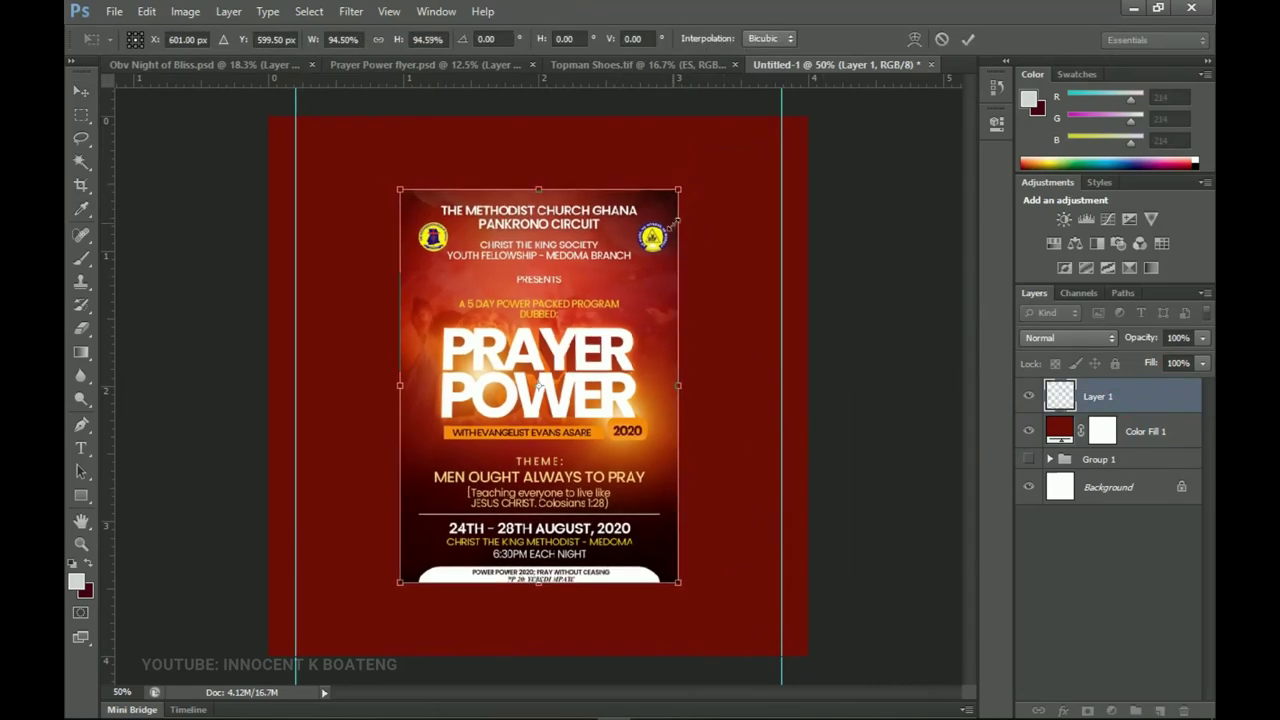
key(Return)
Duplicate the flyer, place the copy below Layer 1 and offset it about 0.25 inch to the left of the front flyer
mouse_move(613, 425)
mouse_down()
mouse_move(660, 410)
mouse_move(653, 444)
mouse_move(607, 443)
mouse_up()
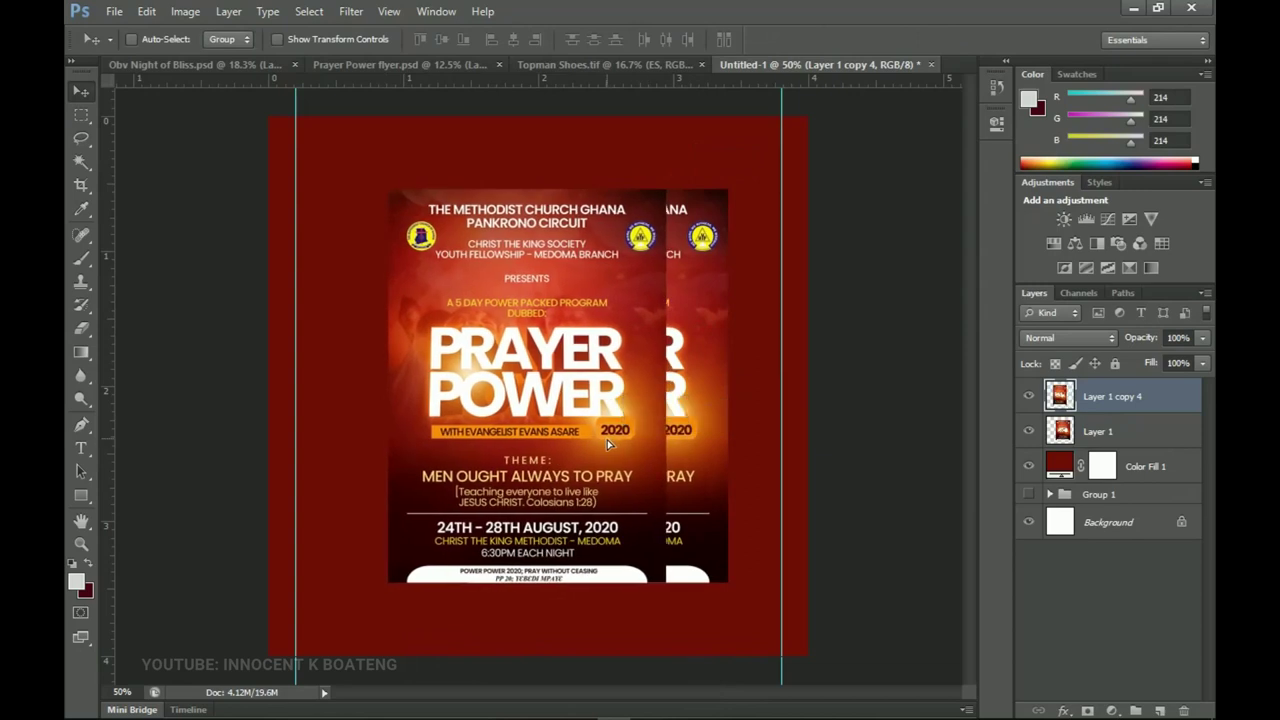
drag(1138, 395, 1120, 431)
drag(512, 478, 536, 474)
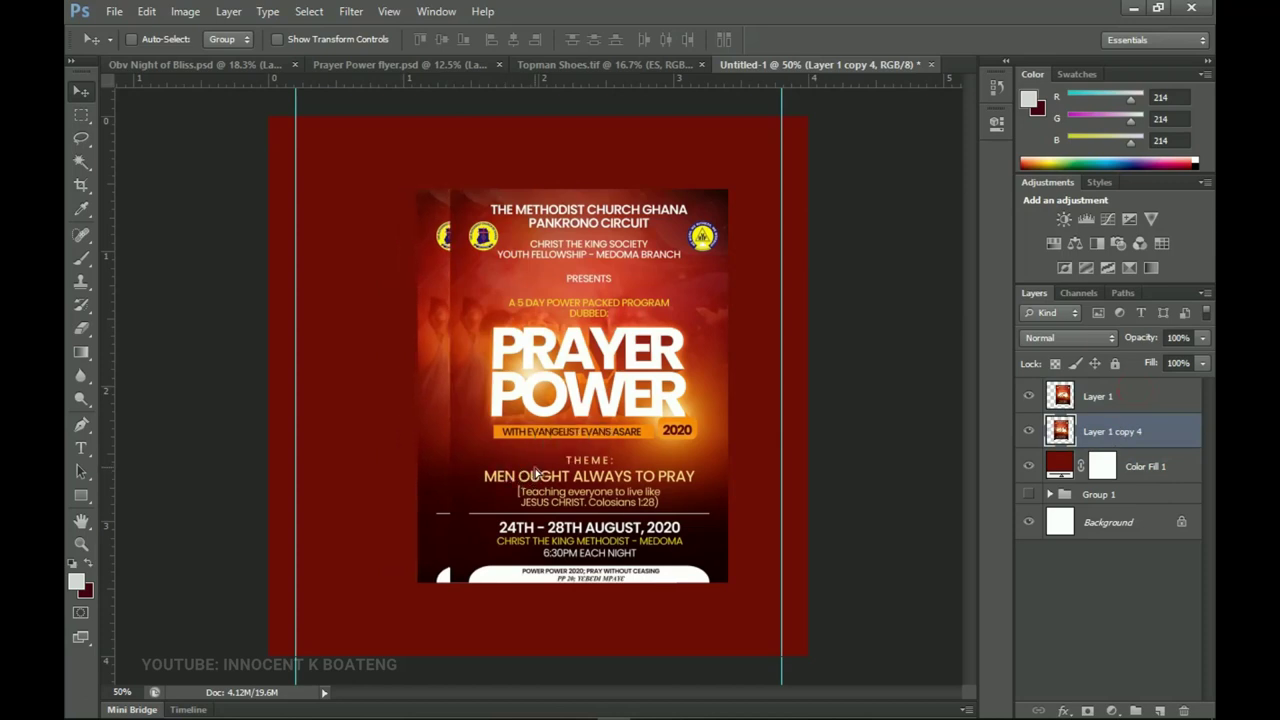
Group the two flyer layers and centre the group horizontally on the canvas
shift+click(1128, 401)
key(ctrl+g)
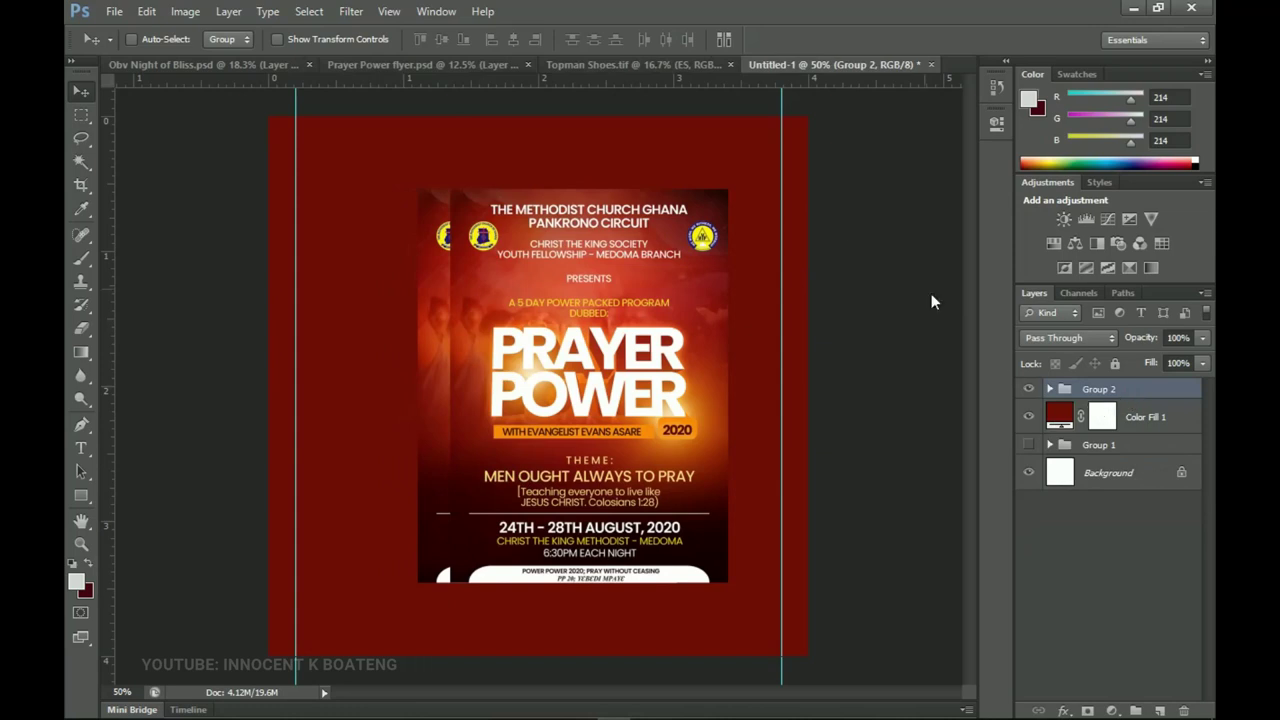
key(ctrl+a)
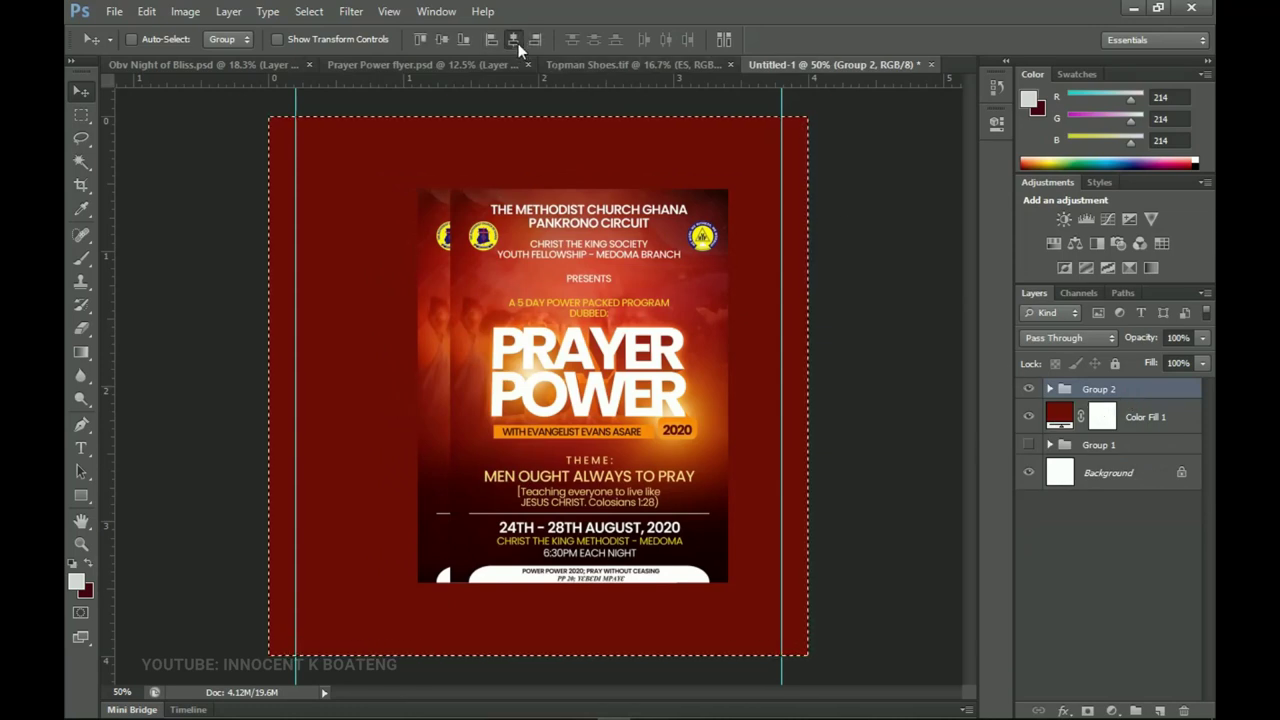
click(518, 42)
key(ctrl+d)
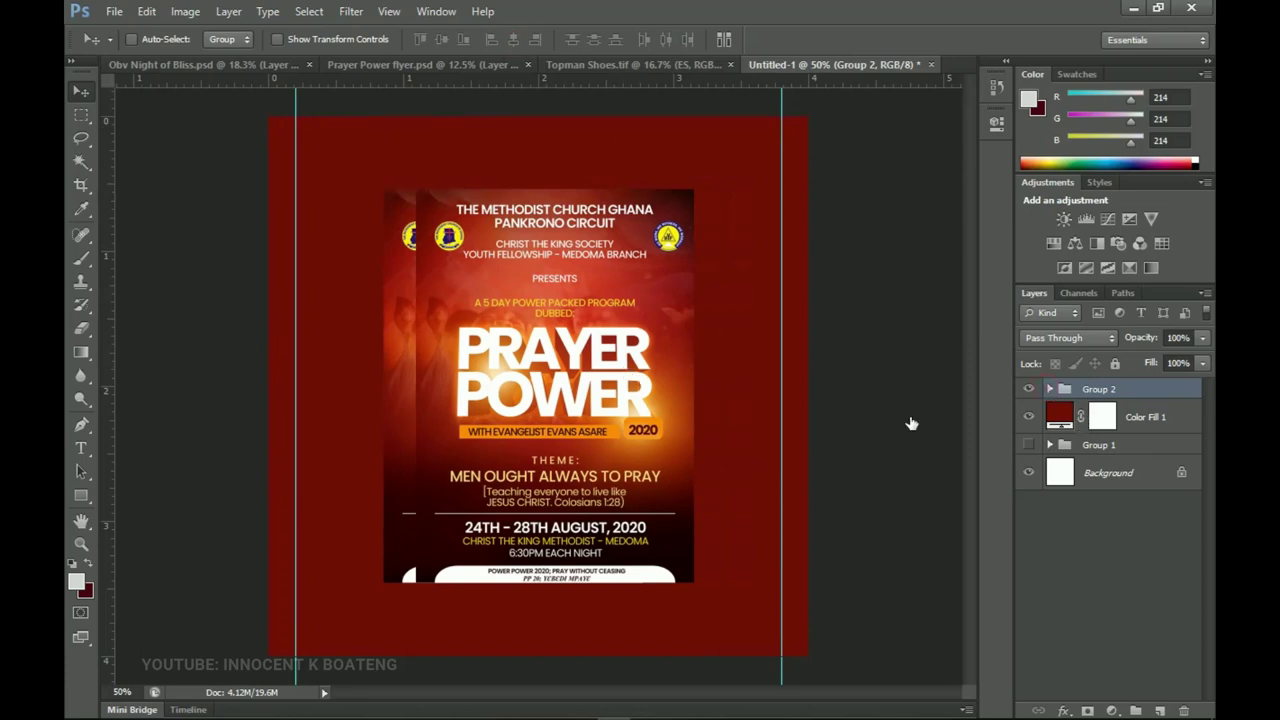
Add a Multiply drop shadow to the front flyer on Layer 1 with 35% opacity and a size of 7 px
right_click(542, 400)
click(600, 428)
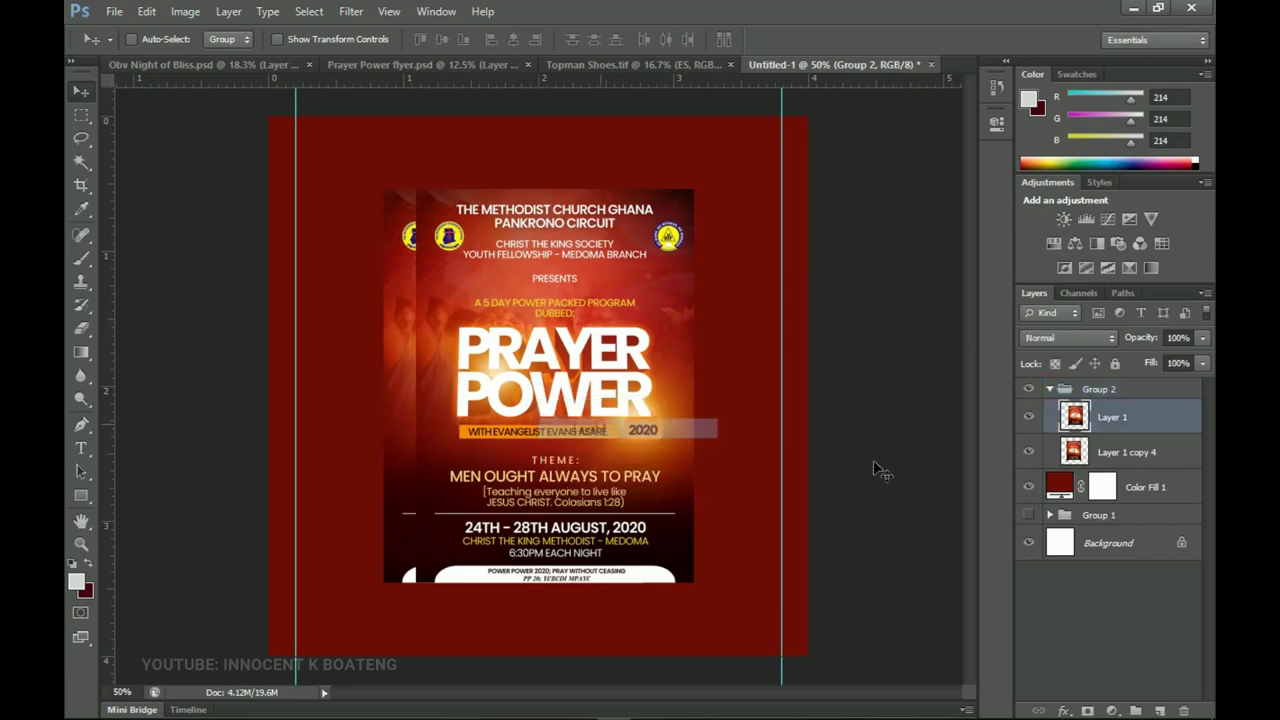
right_click(1117, 420)
click(966, 120)
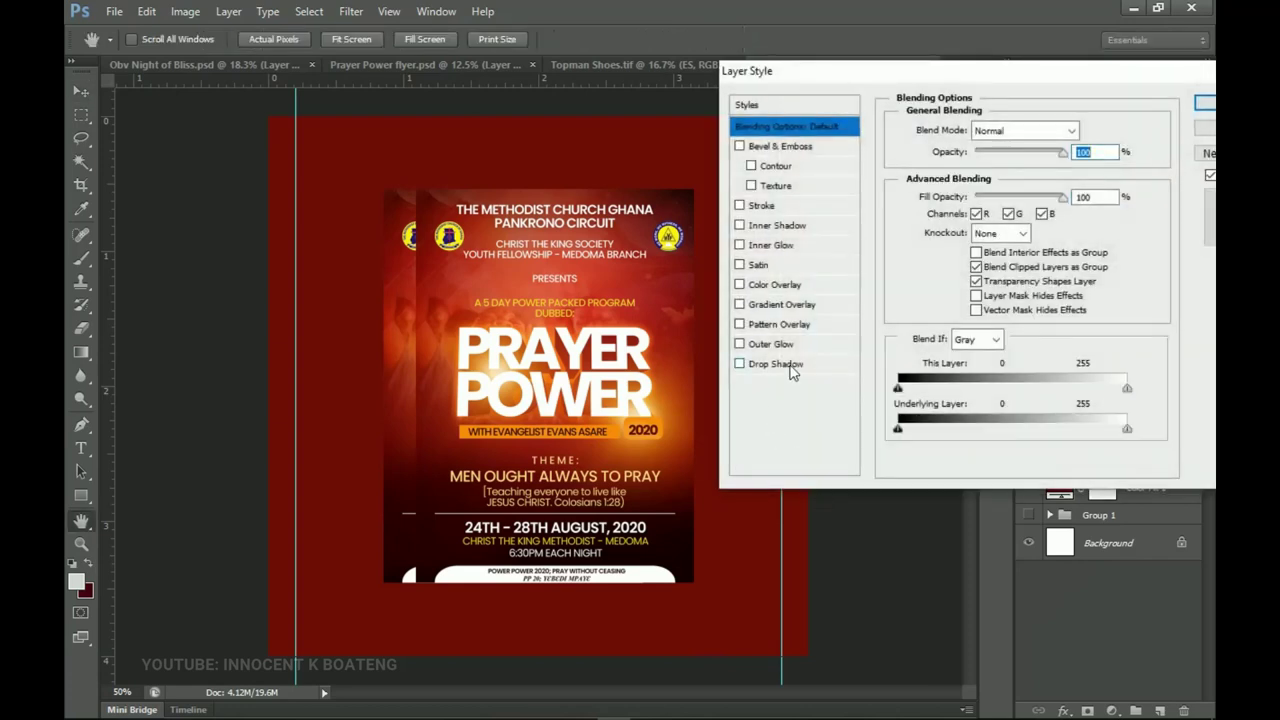
click(789, 366)
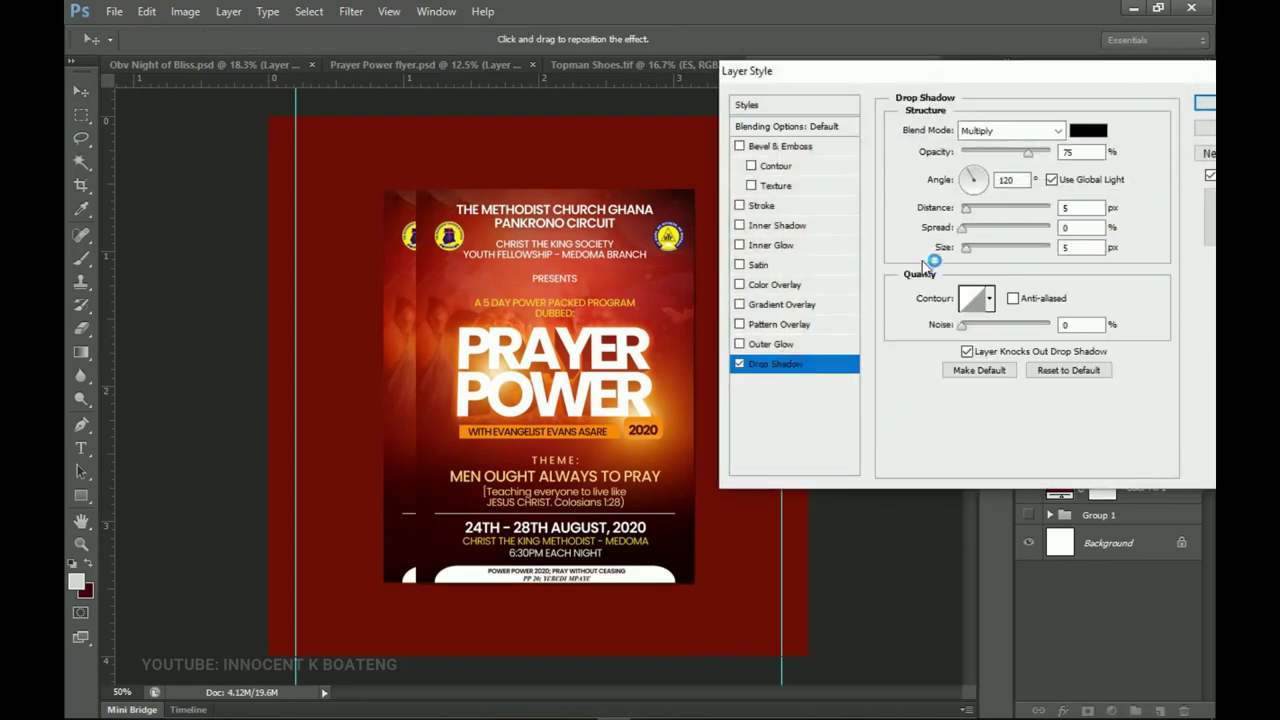
mouse_move(966, 250)
mouse_down()
mouse_move(980, 252)
mouse_move(969, 255)
mouse_up()
drag(1009, 153, 992, 152)
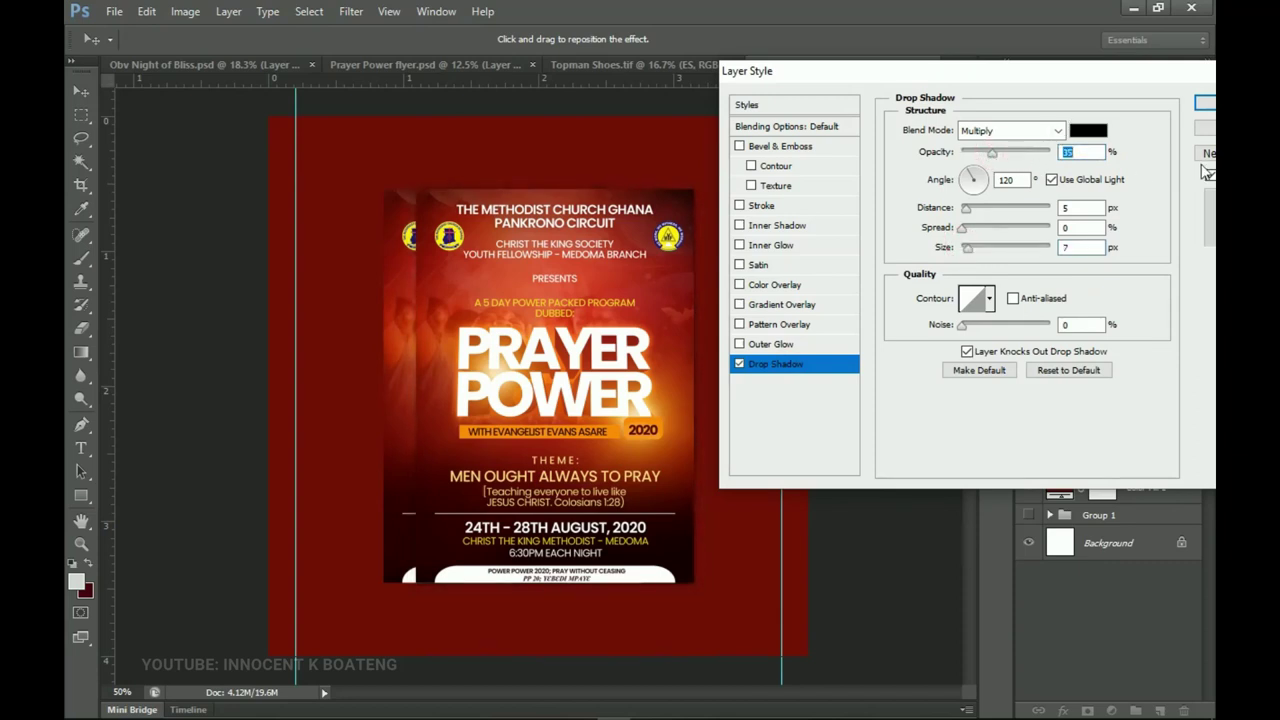
click(1205, 103)
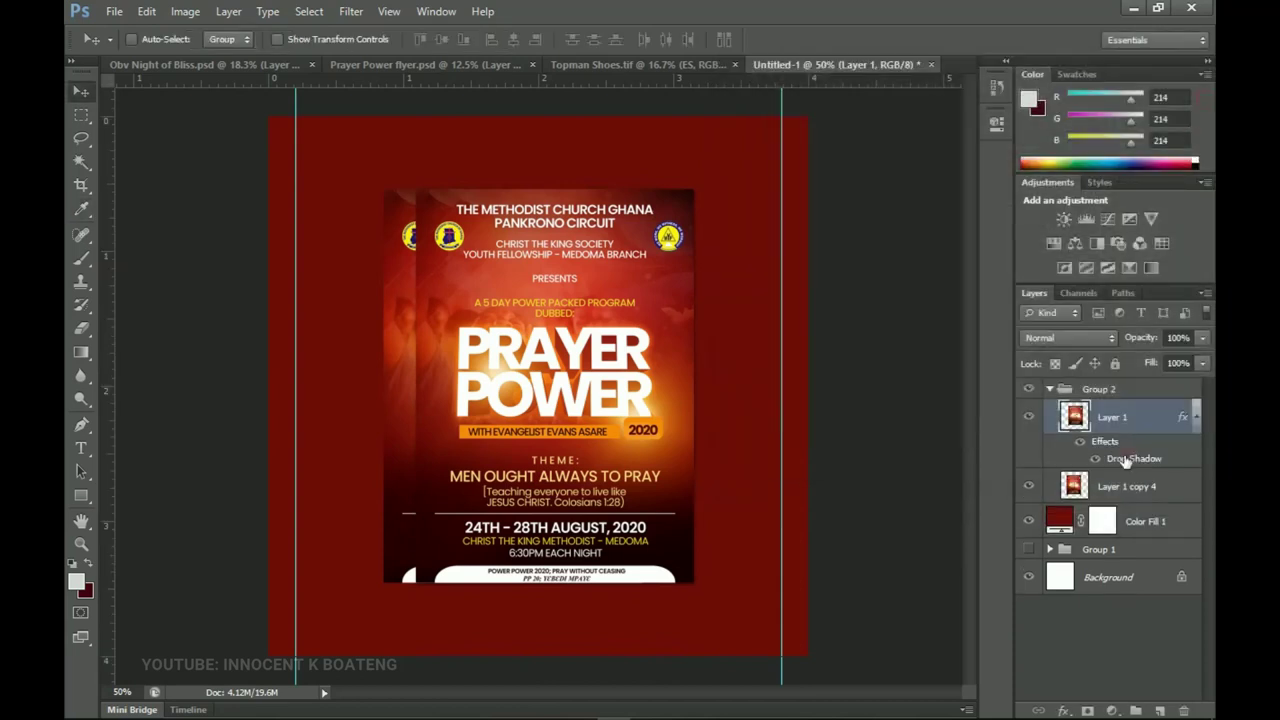
Adjust the lighting angle of the front flyer's drop shadow and collapse Group 2
double_click(1135, 457)
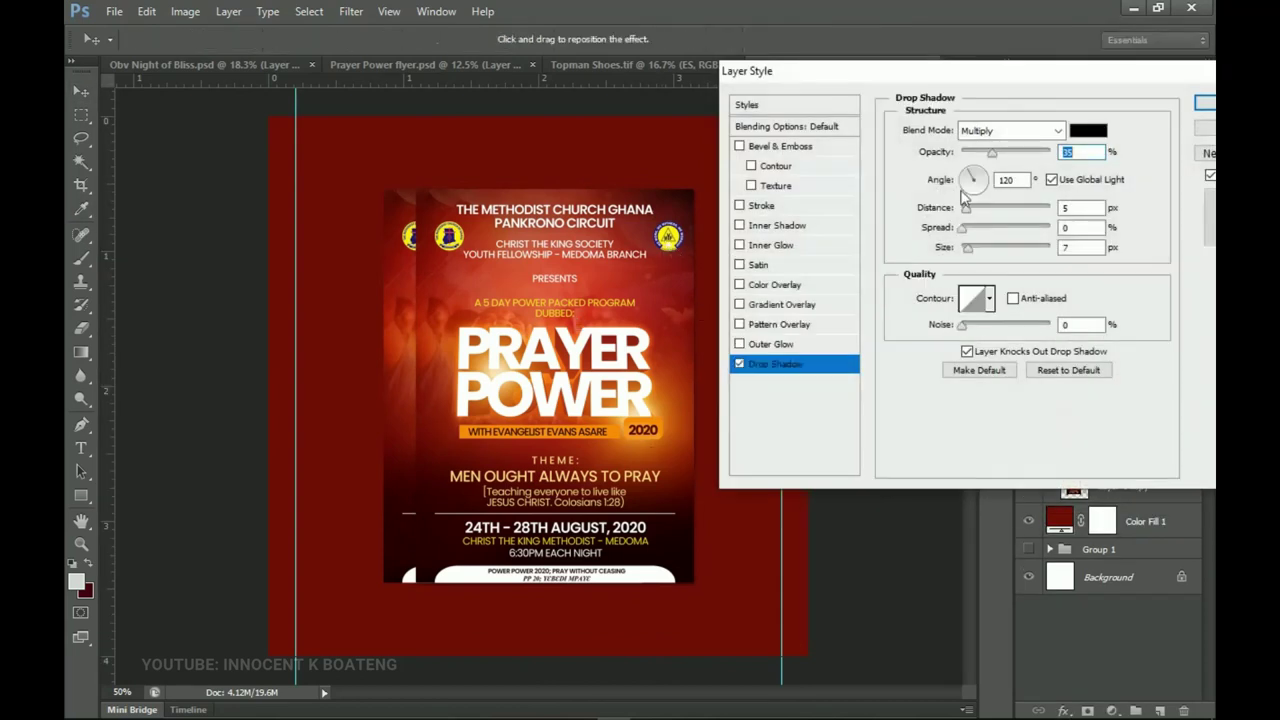
click(964, 174)
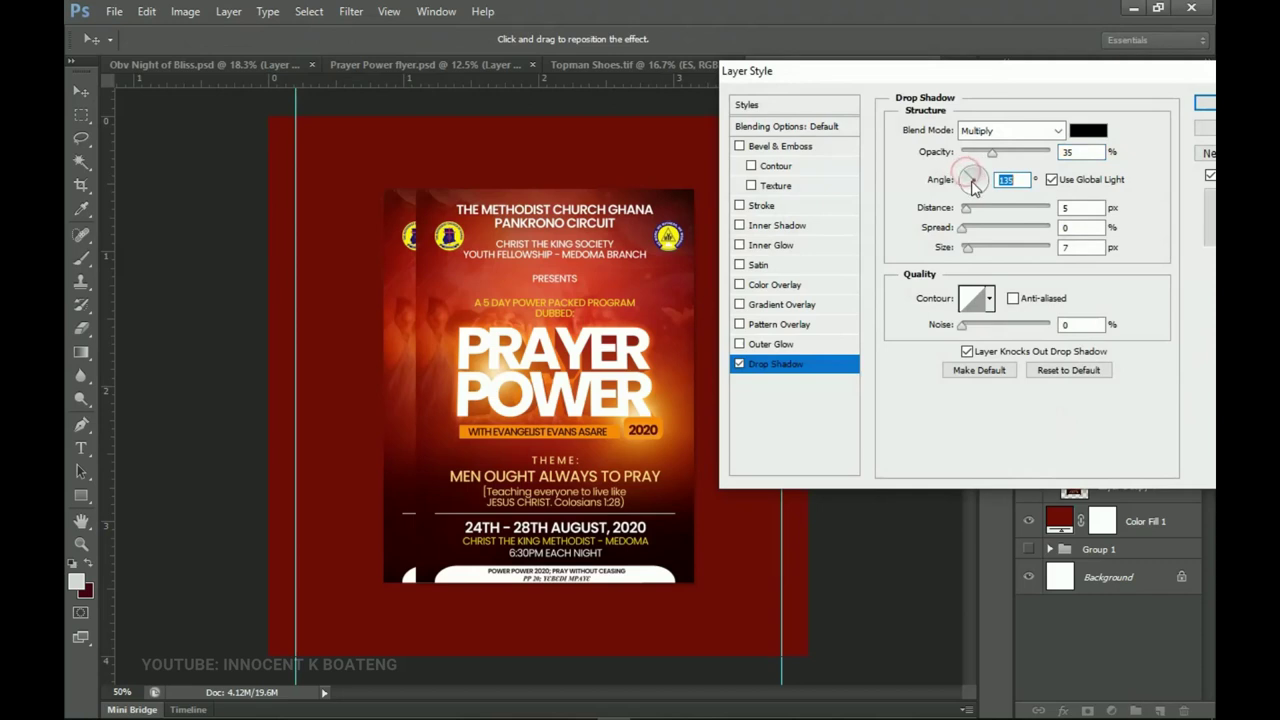
mouse_move(972, 186)
mouse_down()
mouse_move(978, 204)
mouse_move(990, 189)
mouse_up()
key(Return)
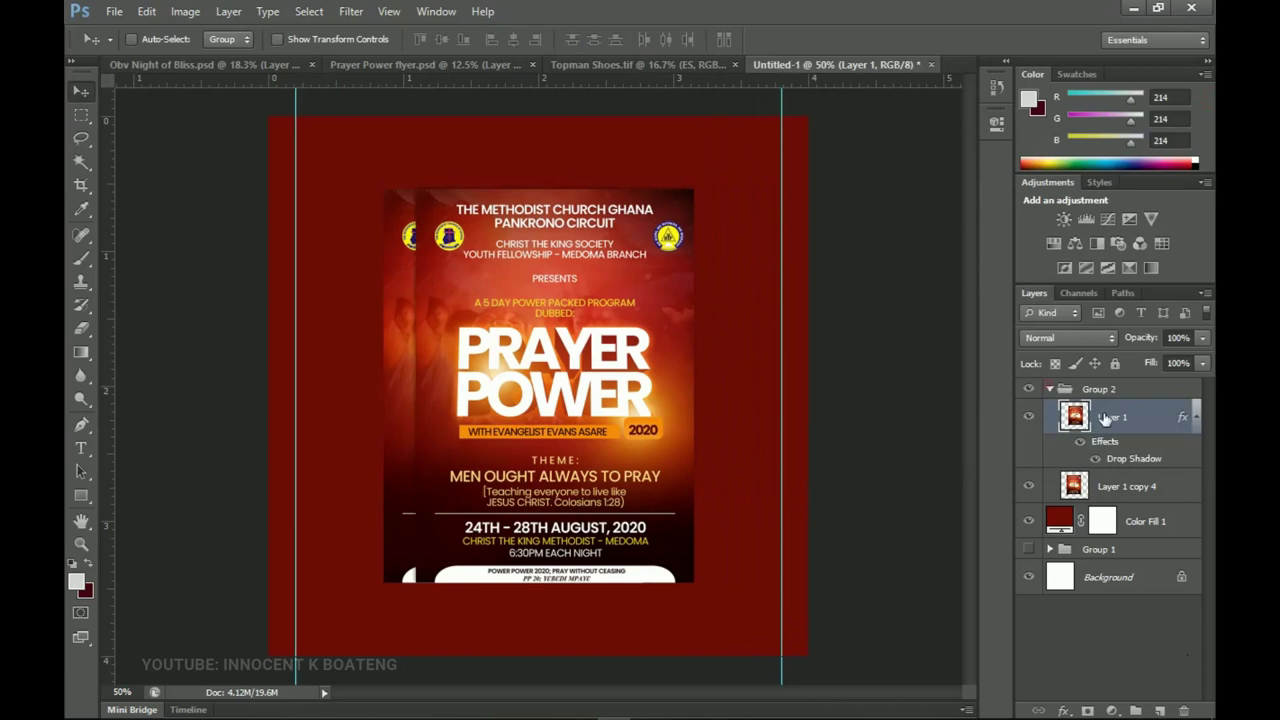
click(1049, 389)
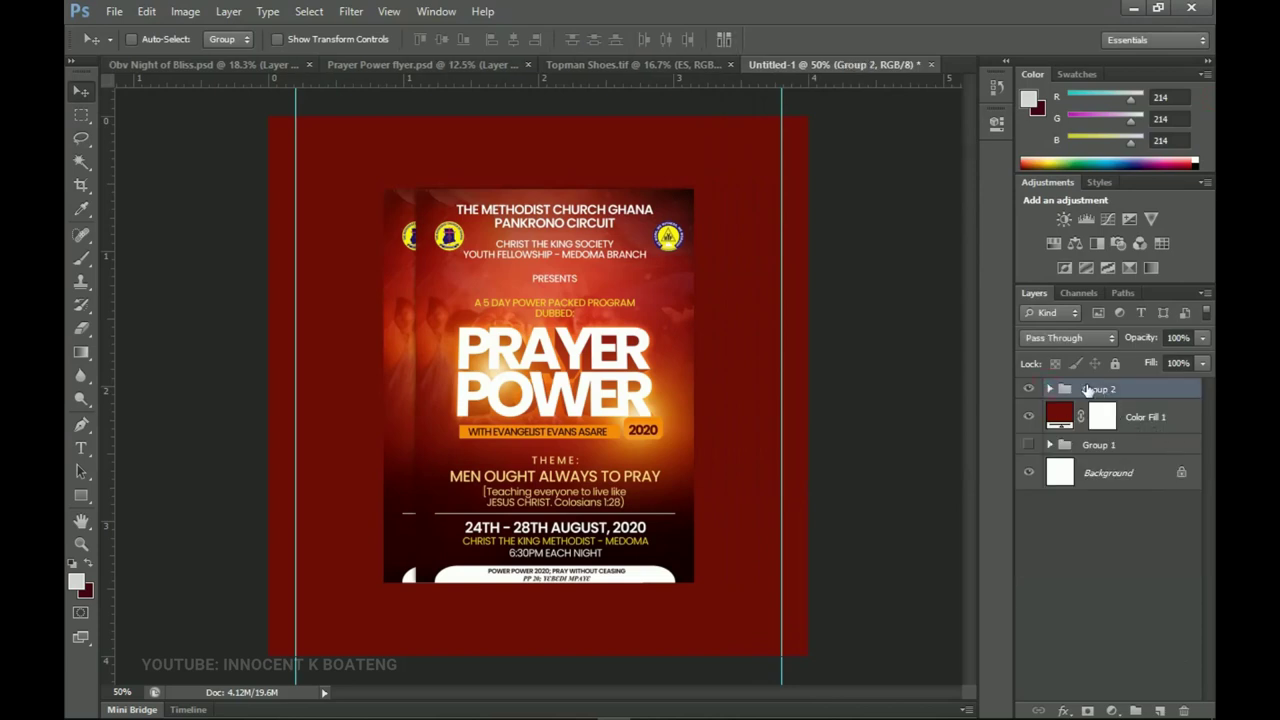
Duplicate Group 2, convert the copy to a smart object and flip it vertically
key(ctrl+j)
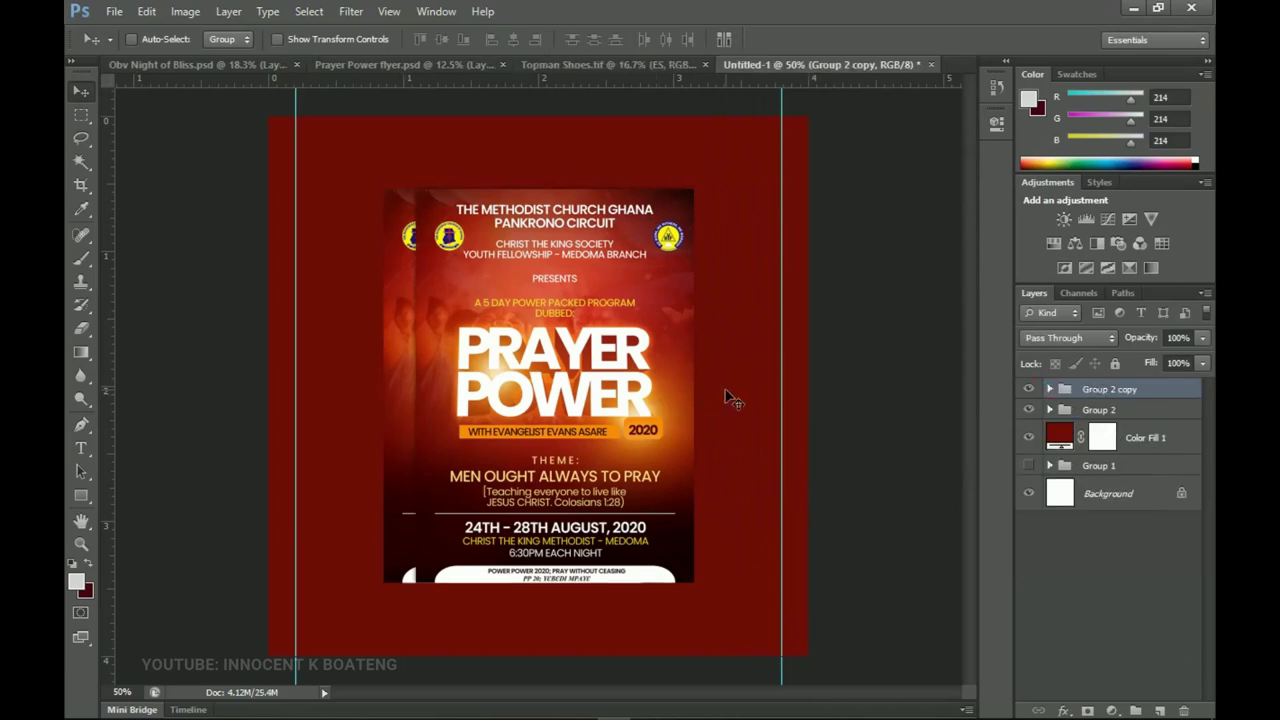
right_click(1100, 390)
click(1012, 358)
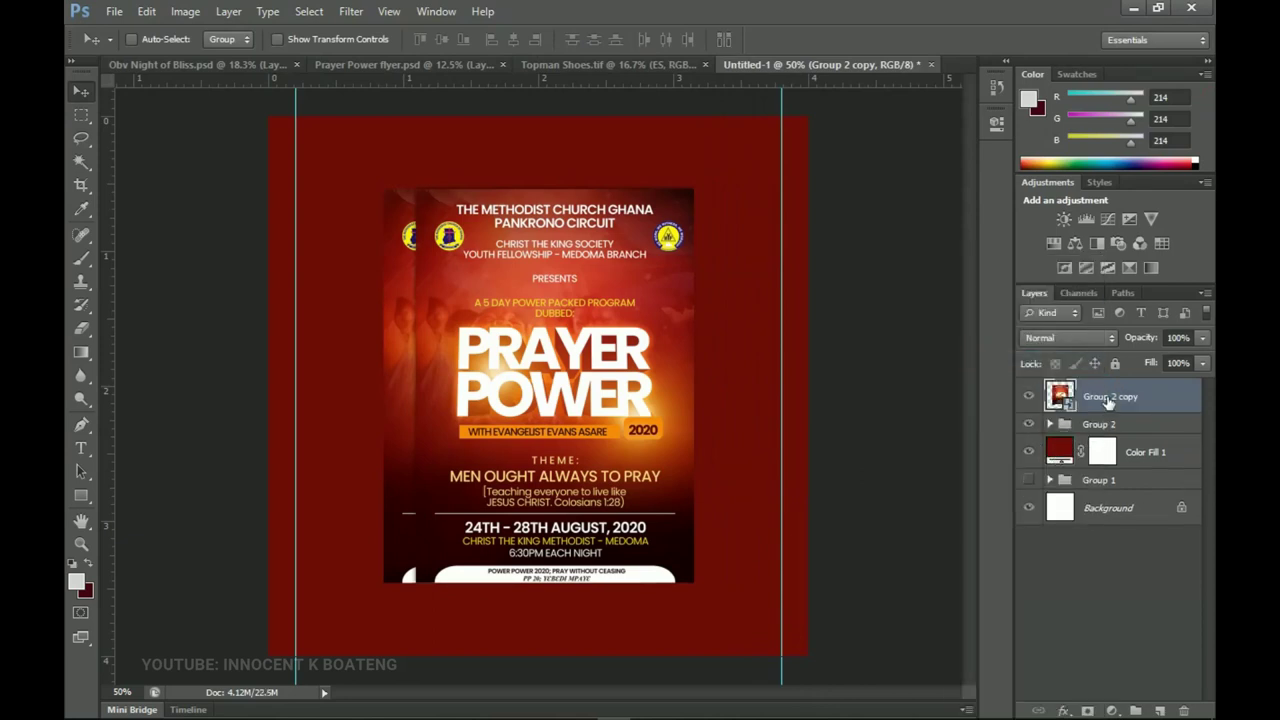
key(ctrl+t)
right_click(640, 390)
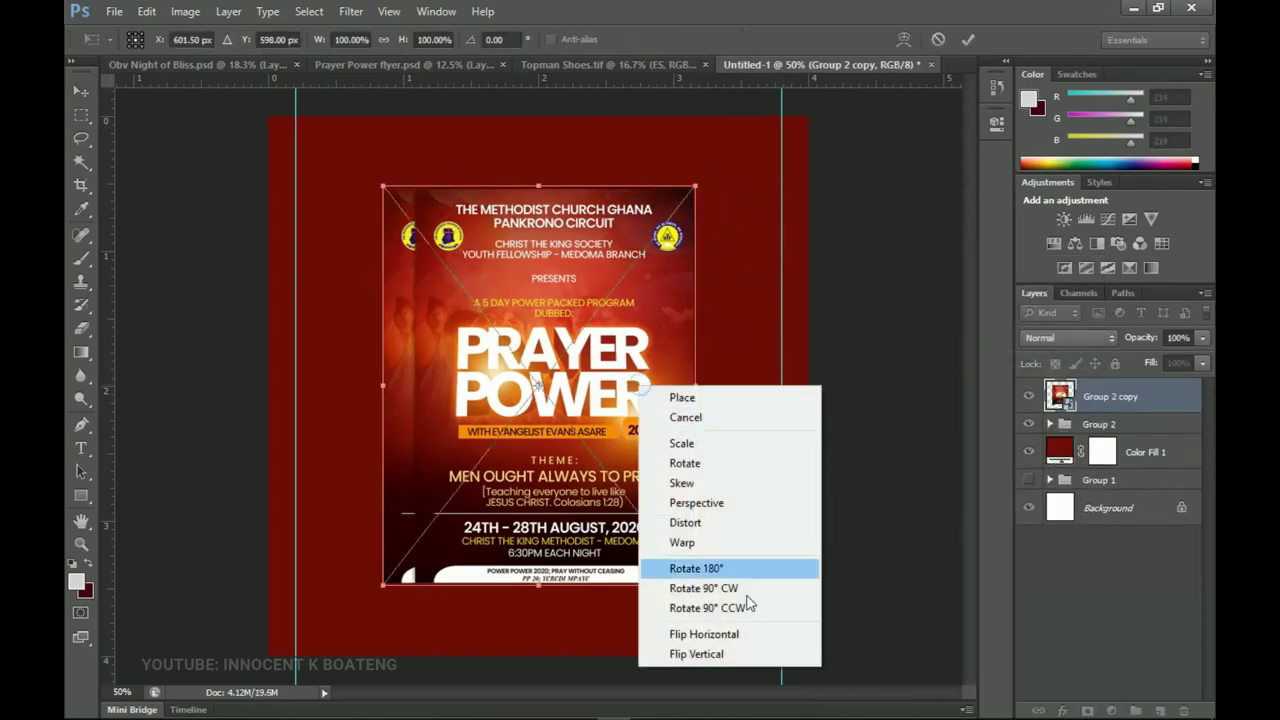
click(705, 656)
key(Return)
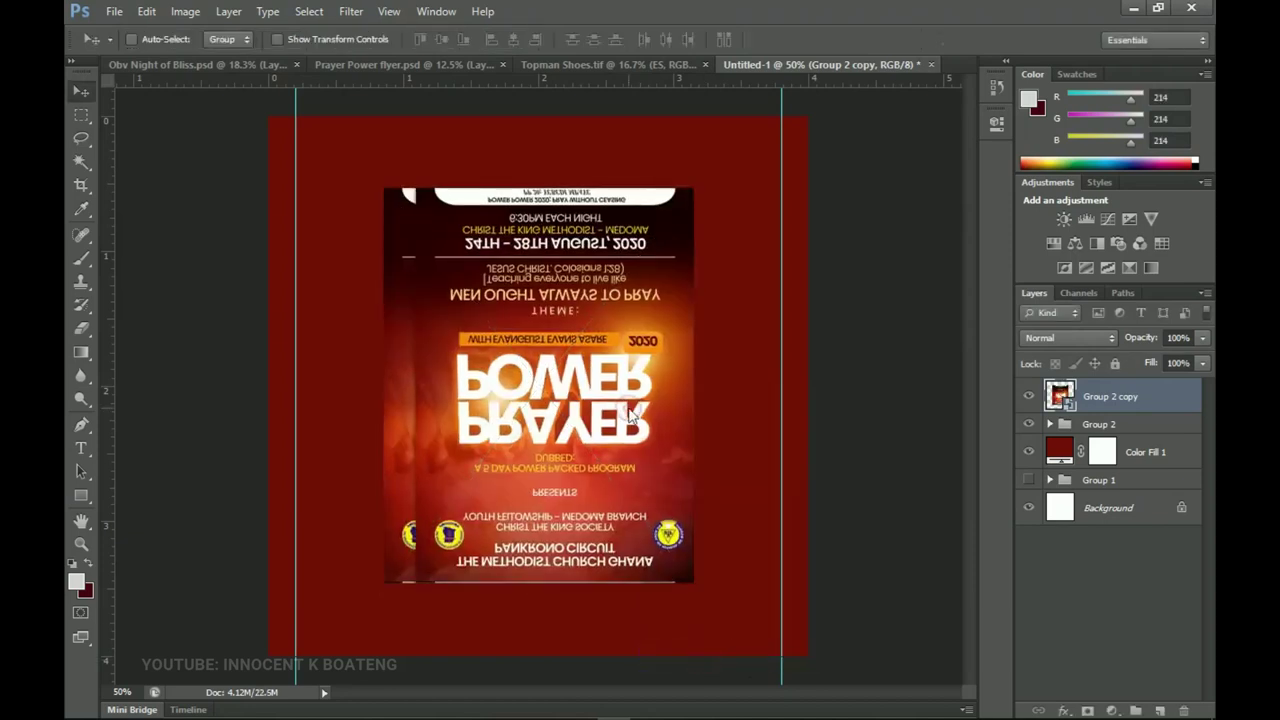
Move the flipped copy directly below the flyers as a reflection and set its opacity to 30%
drag(615, 317, 612, 490)
key(Up)
key(Up)
key(Up)
key(2)
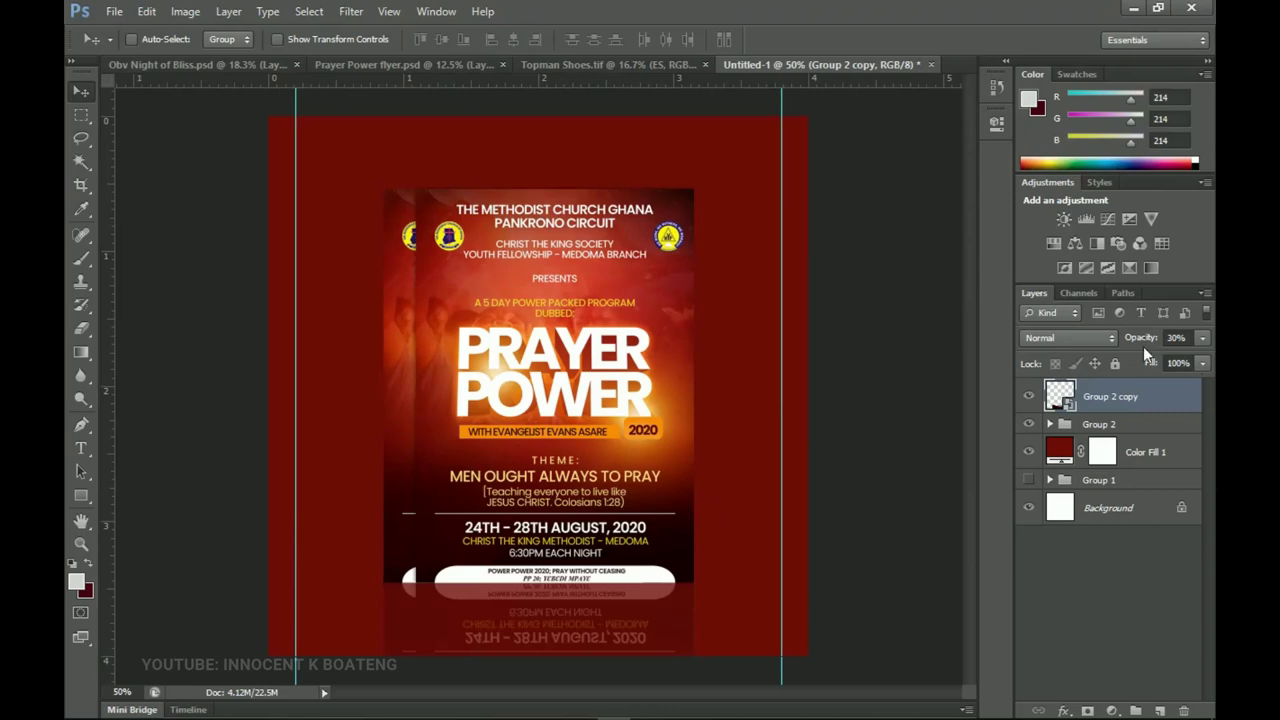
key(3)
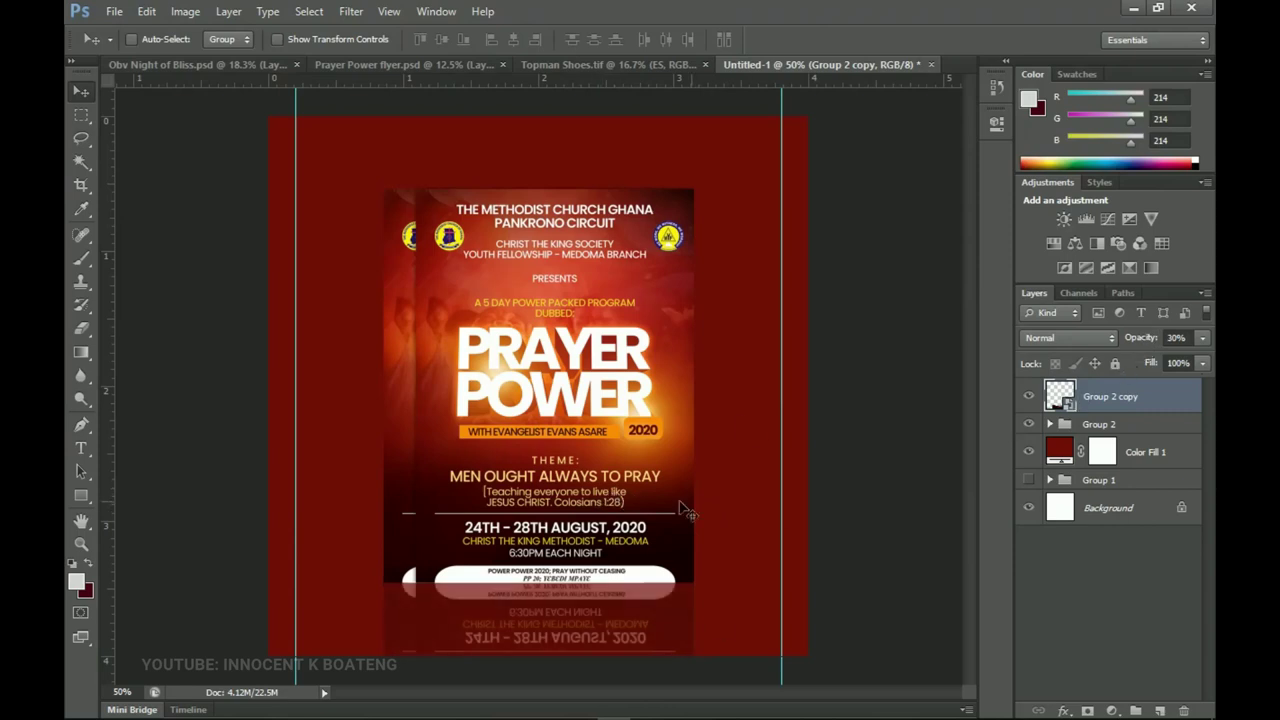
Hide the guides and change the Color Fill 1 background to a darker red
key(ctrl+semicolon)
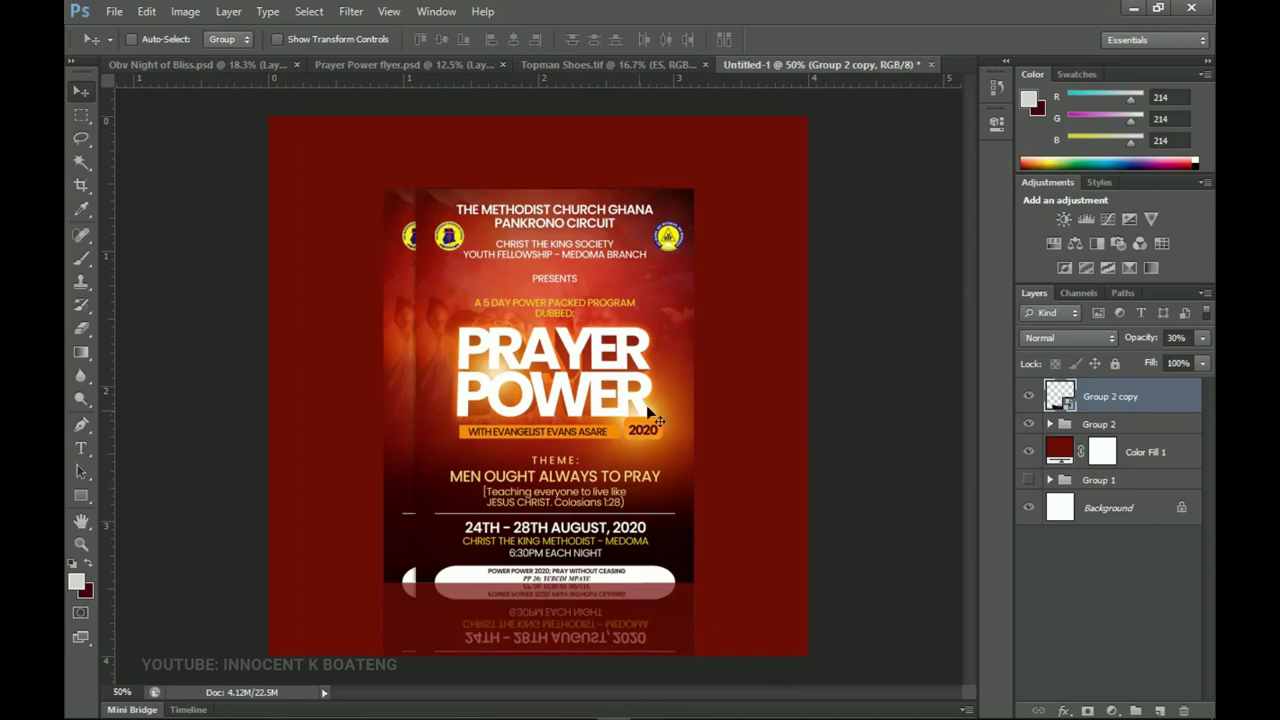
key(z)
click(580, 355)
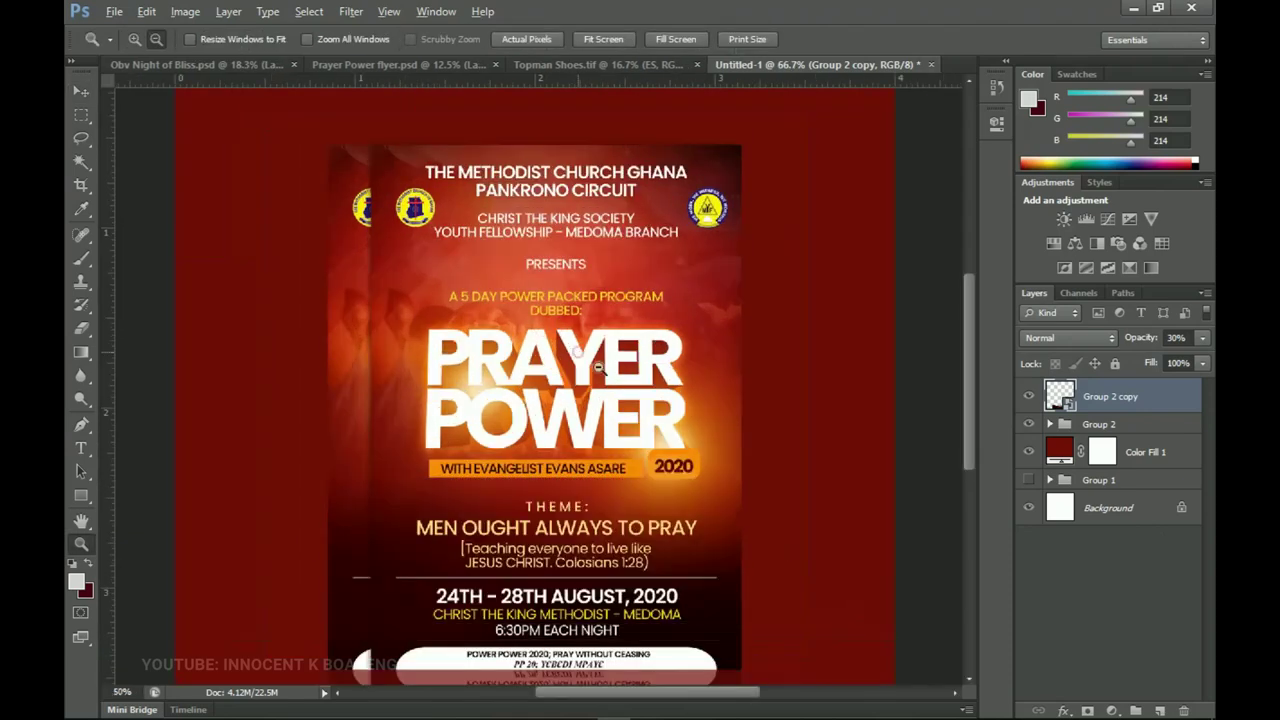
alt+click(597, 368)
double_click(1054, 452)
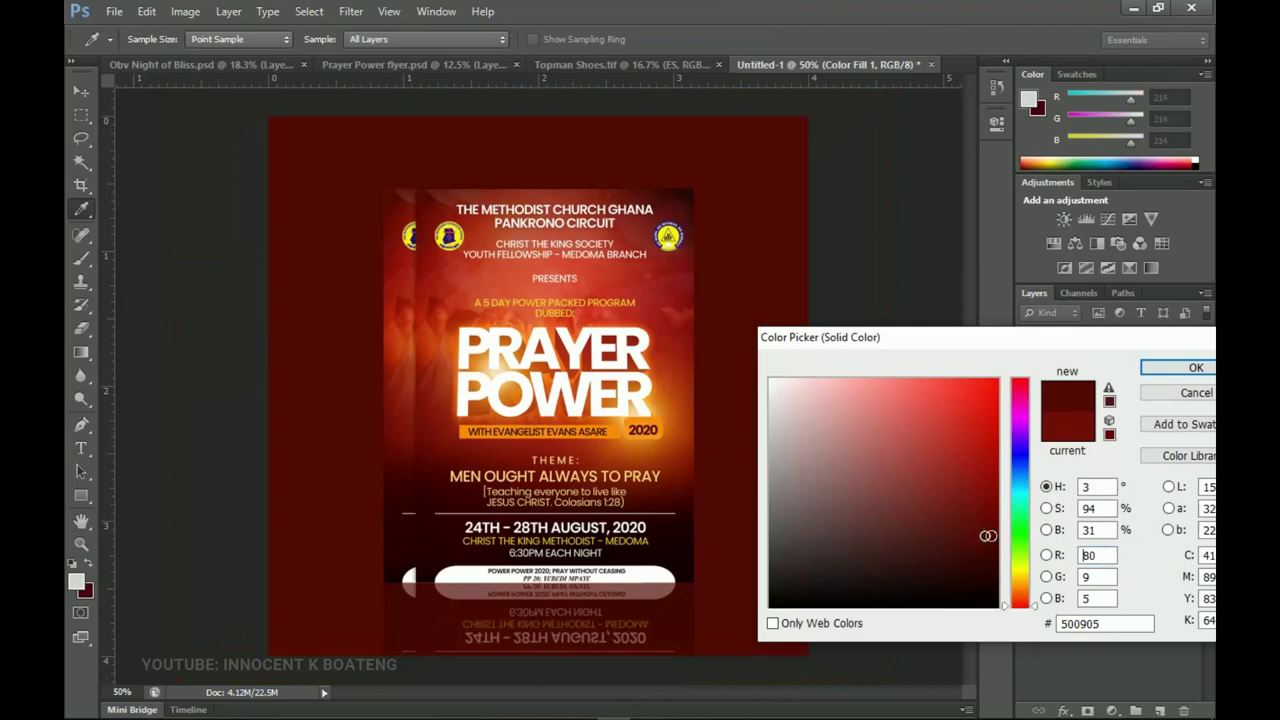
click(1184, 367)
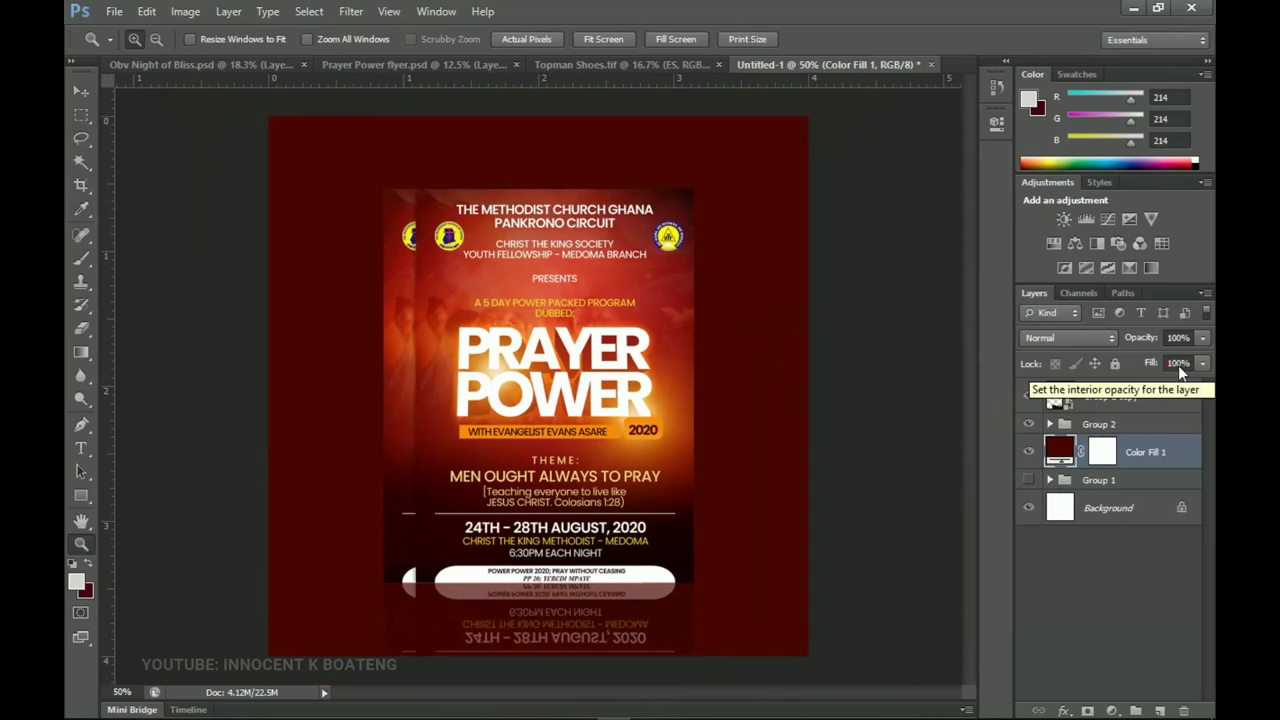
Group the reflection, Group 2 and Color Fill 1 layers, and hide the new group
shift+click(1143, 405)
key(ctrl+g)
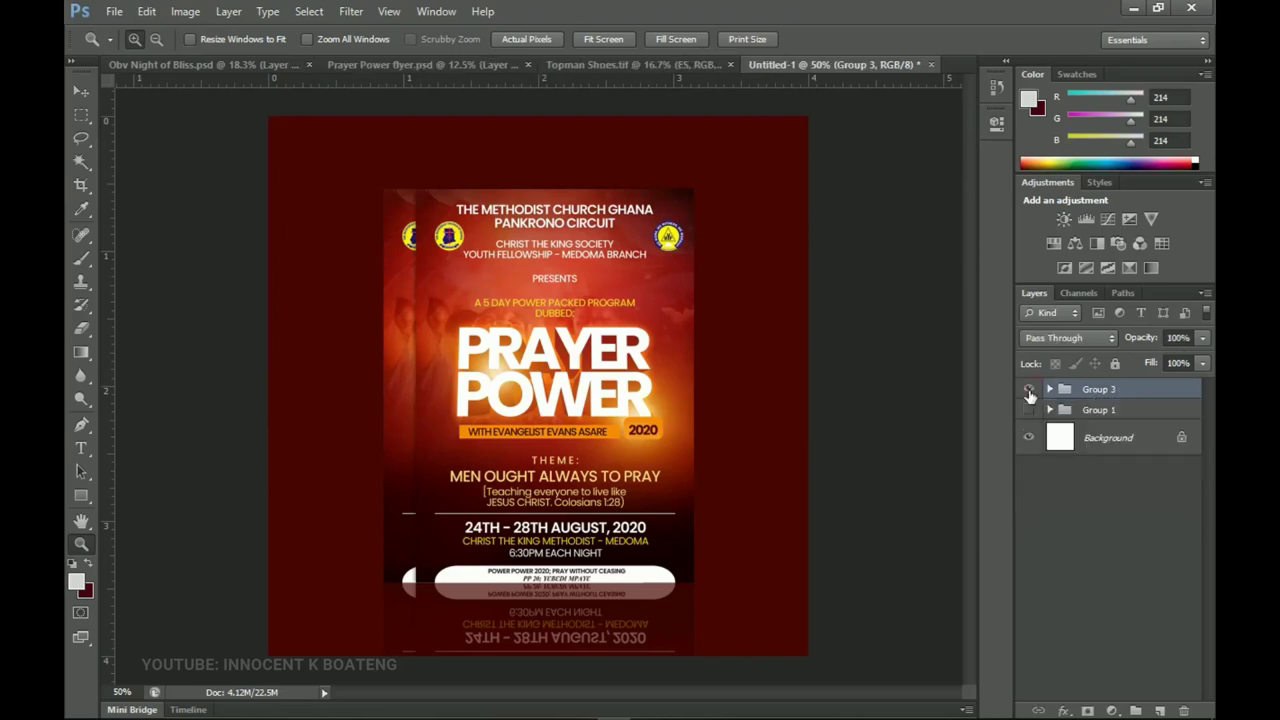
click(1029, 390)
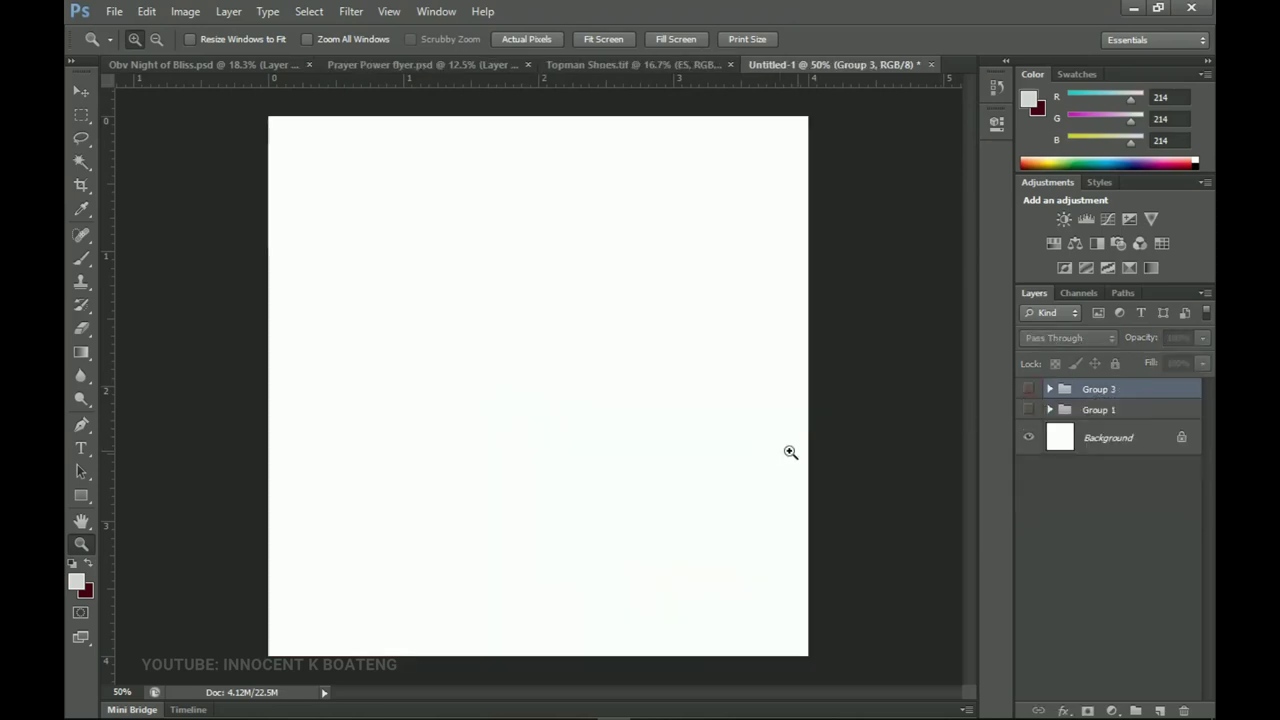
Stamp all visible layers of Topman Shoes.tif into one new top layer and copy it into the Untitled-1 document
click(623, 64)
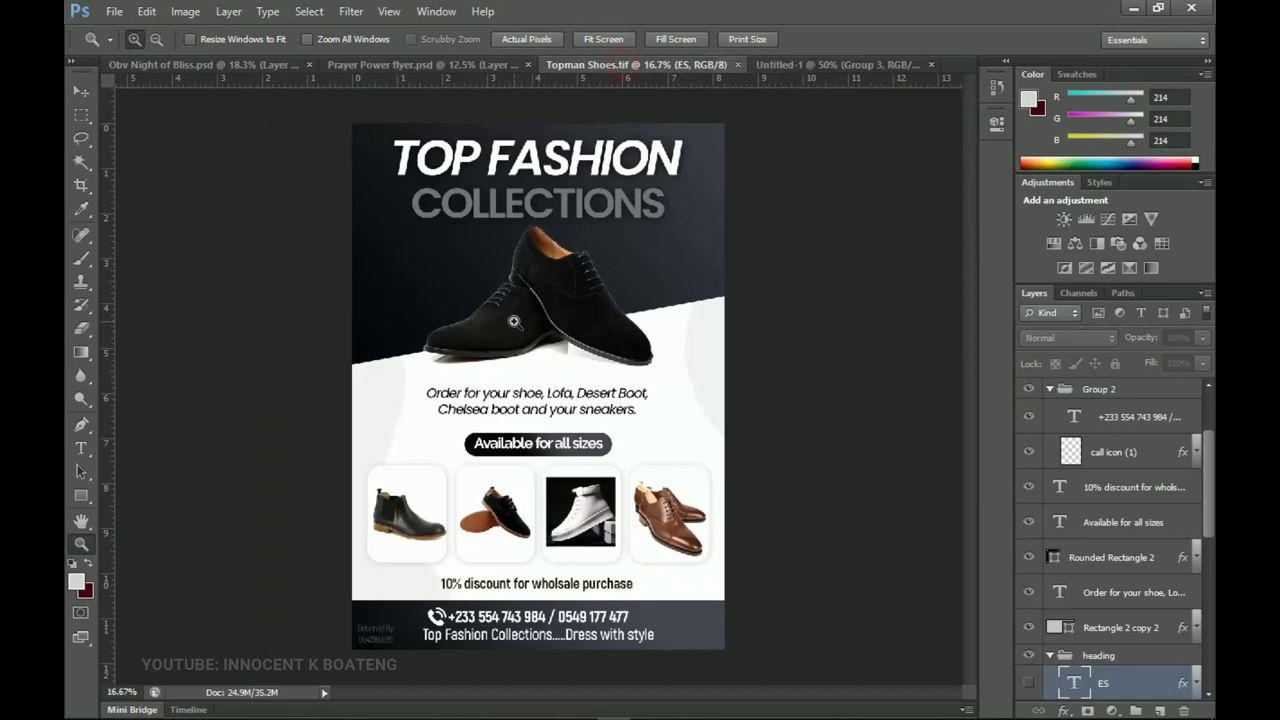
scroll(1192, 469, up, 3)
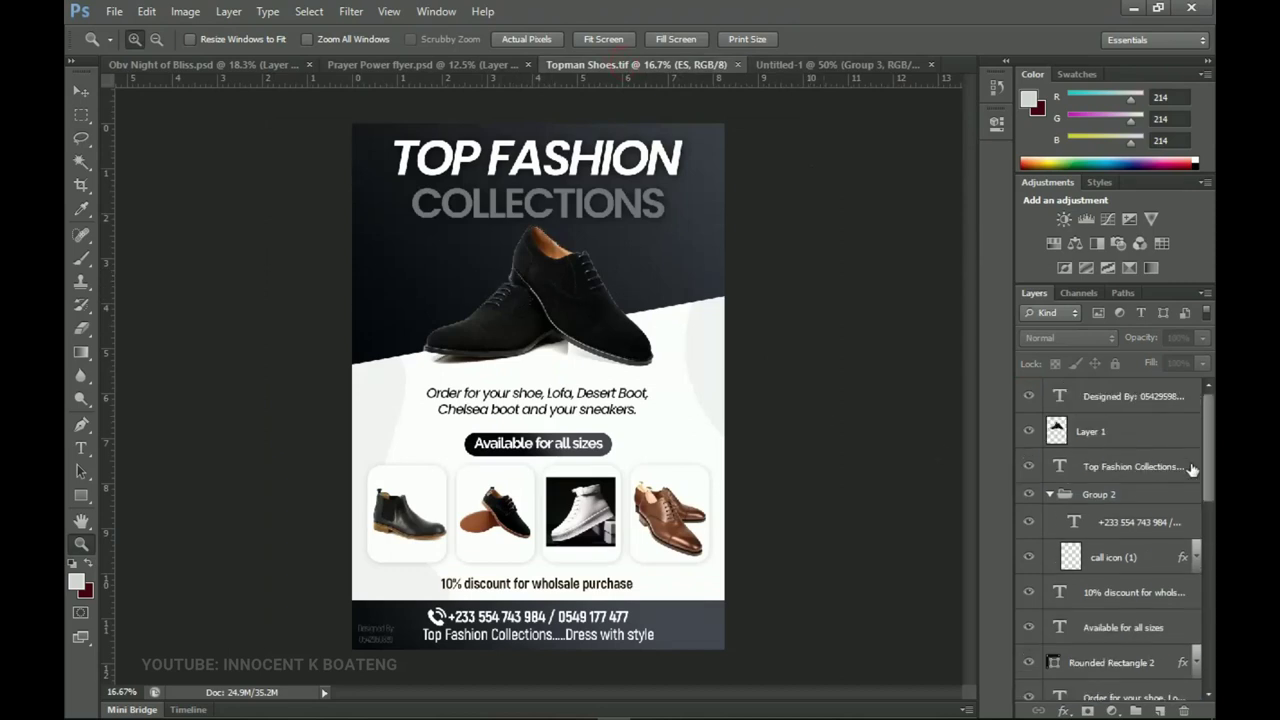
click(1152, 397)
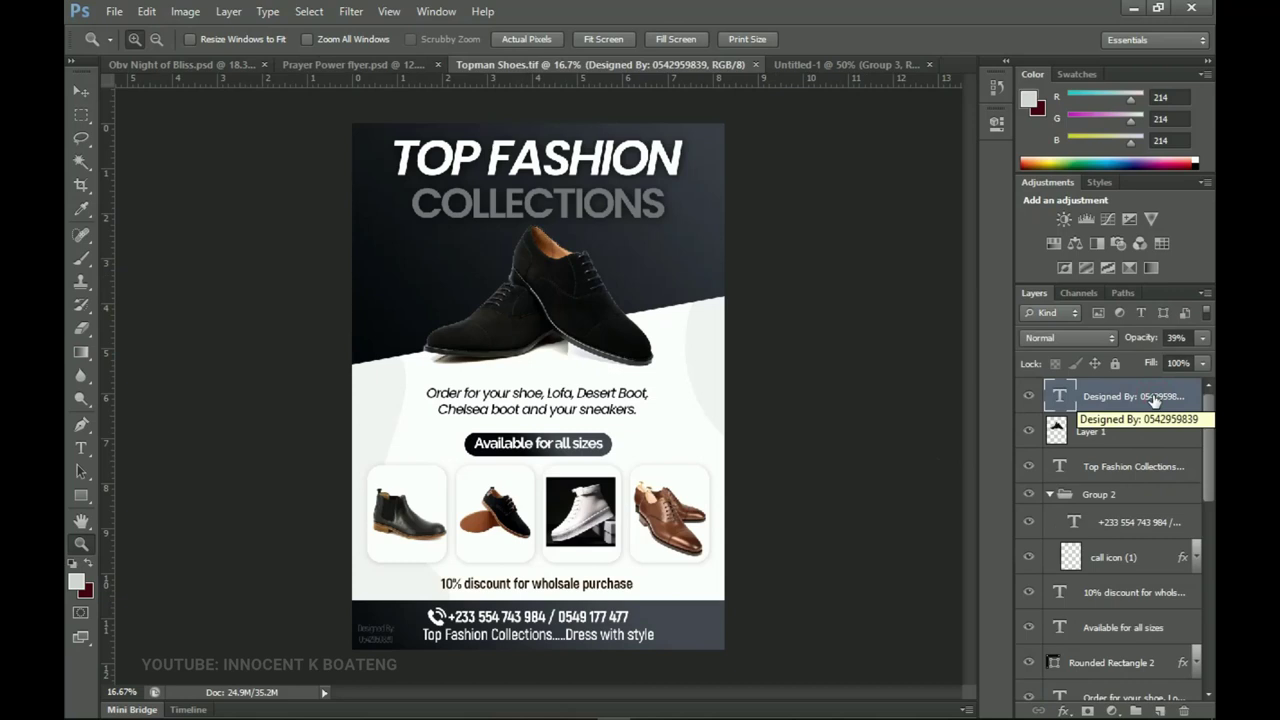
key(ctrl+alt+shift+e)
key(v)
drag(530, 328, 663, 373)
Scale the Top Fashion flyer on Layer 2 proportionally to about 29%
key(ctrl+t)
key(ctrl+minus)
key(ctrl+minus)
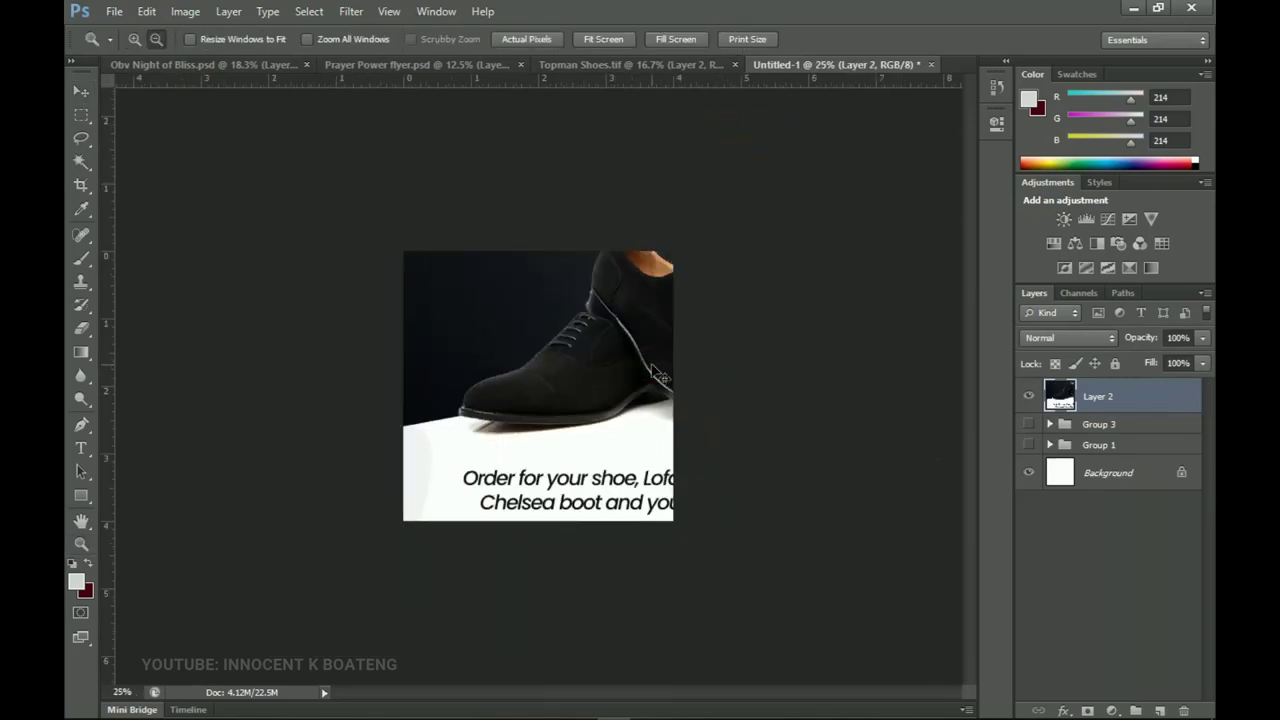
key(ctrl+minus)
drag(724, 229, 627, 367)
drag(588, 418, 530, 377)
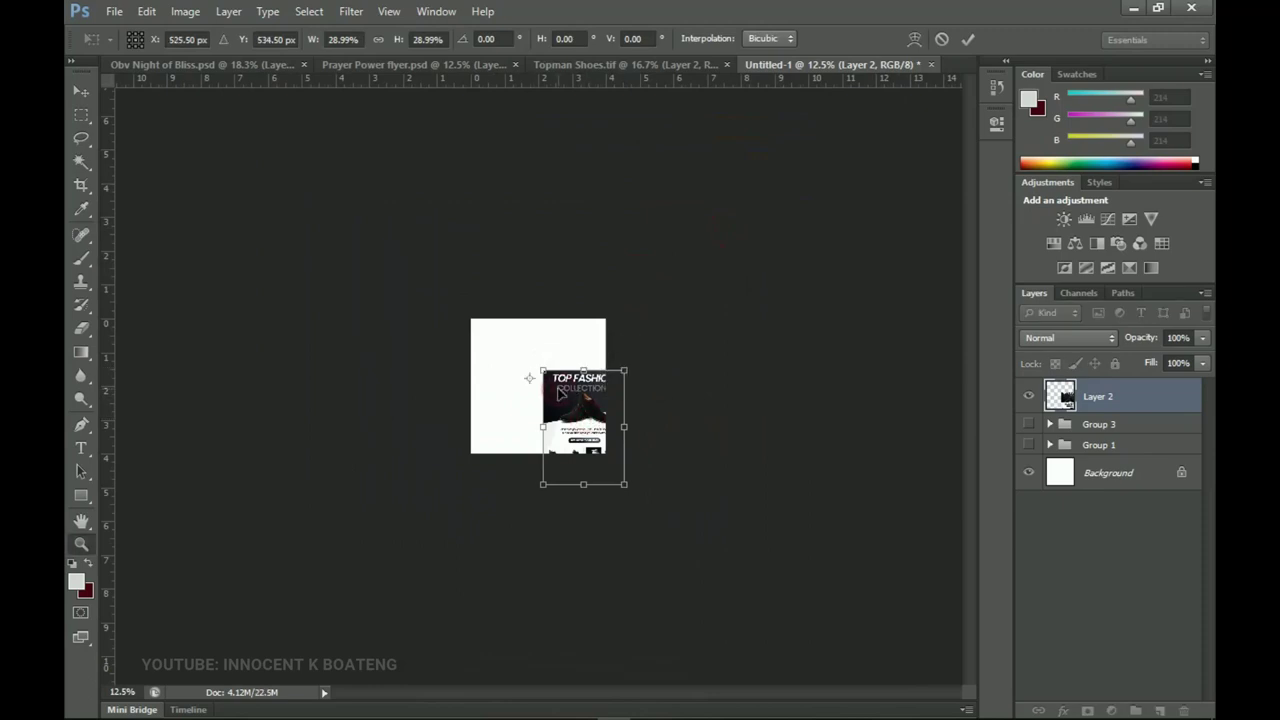
key(Return)
Centre the Top Fashion flyer vertically and horizontally on the canvas
key(ctrl+a)
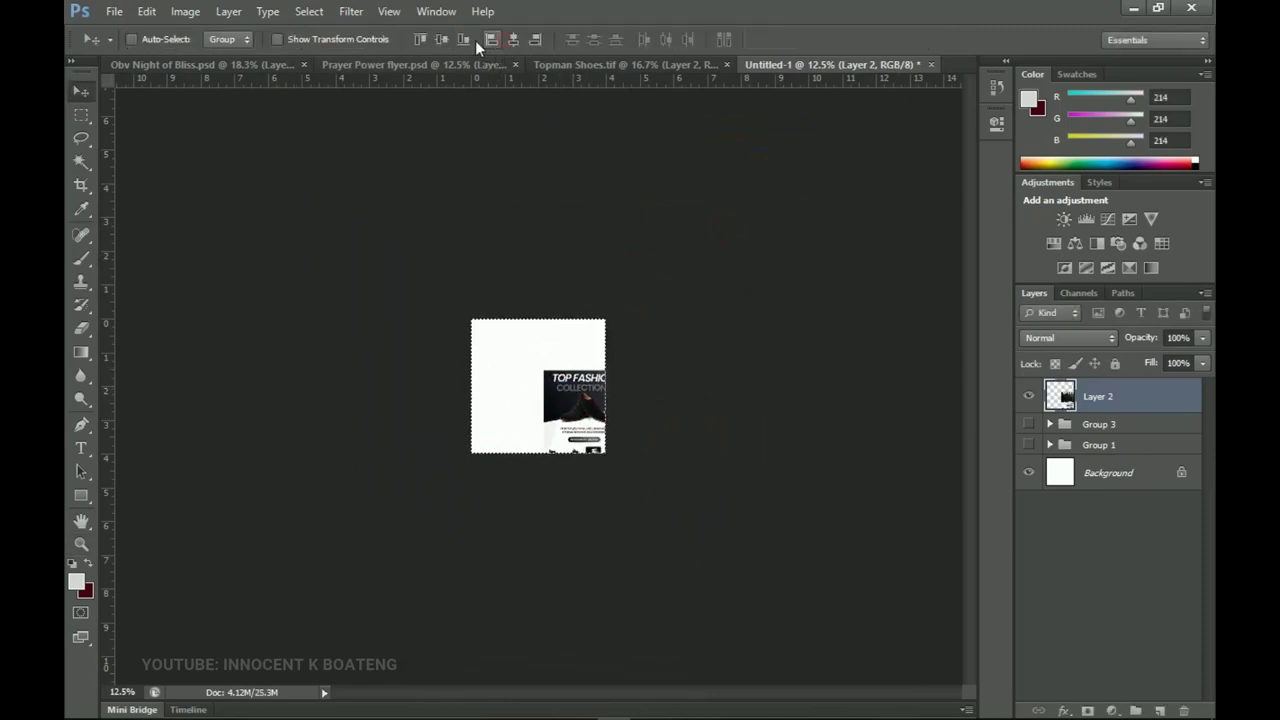
click(441, 39)
click(513, 39)
key(ctrl+d)
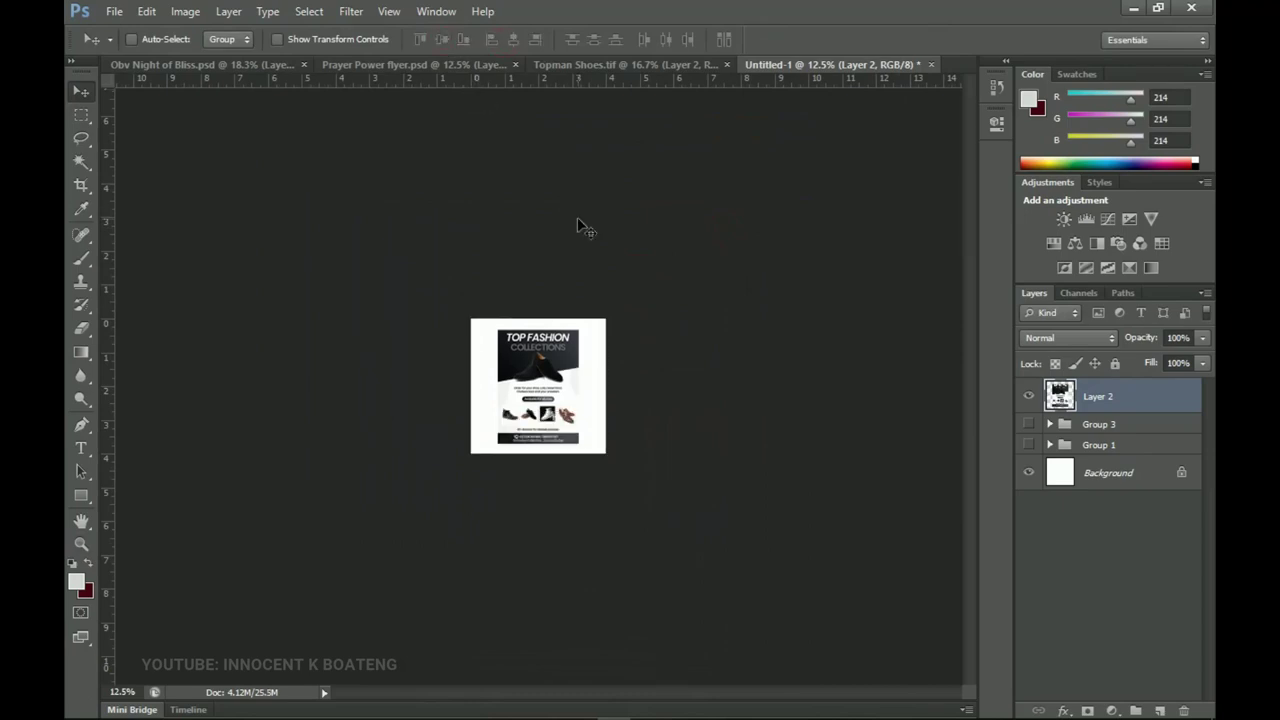
Enlarge the Top Fashion flyer proportionally from its centre to about 2.74 × 3.88 in, nearly filling the canvas height
key(z)
click(561, 413)
click(561, 413)
click(561, 413)
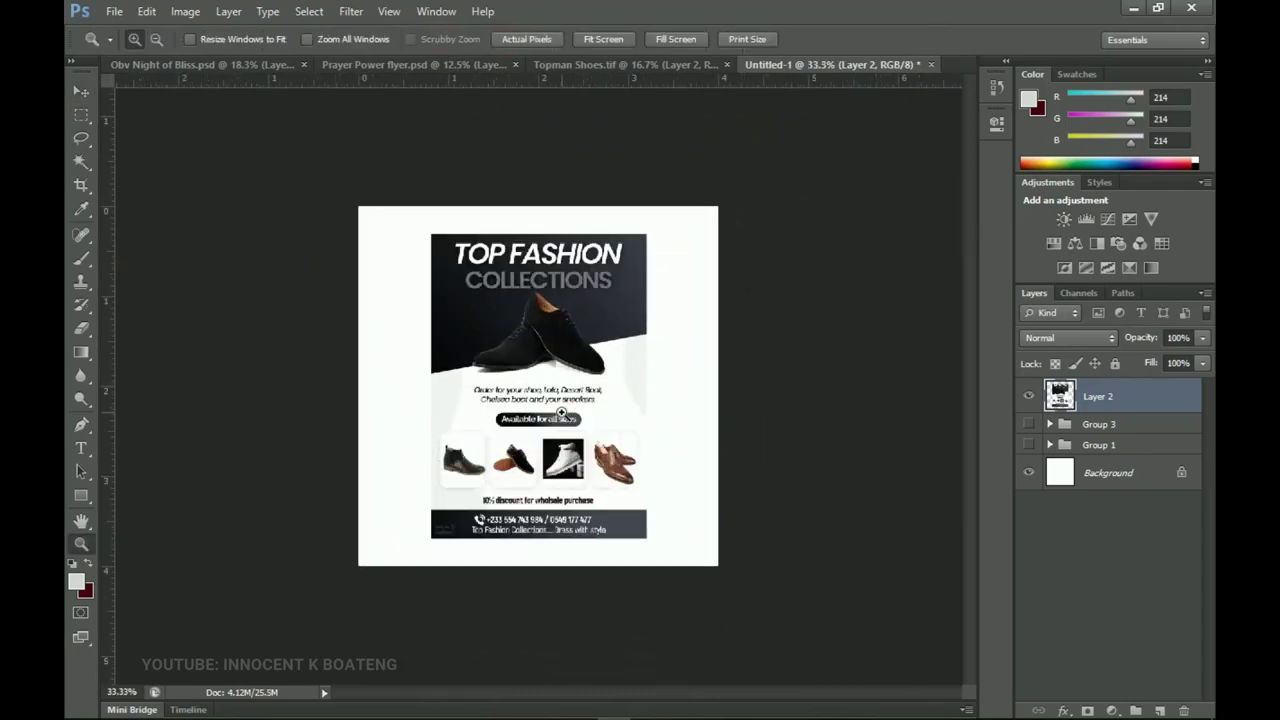
click(561, 413)
key(v)
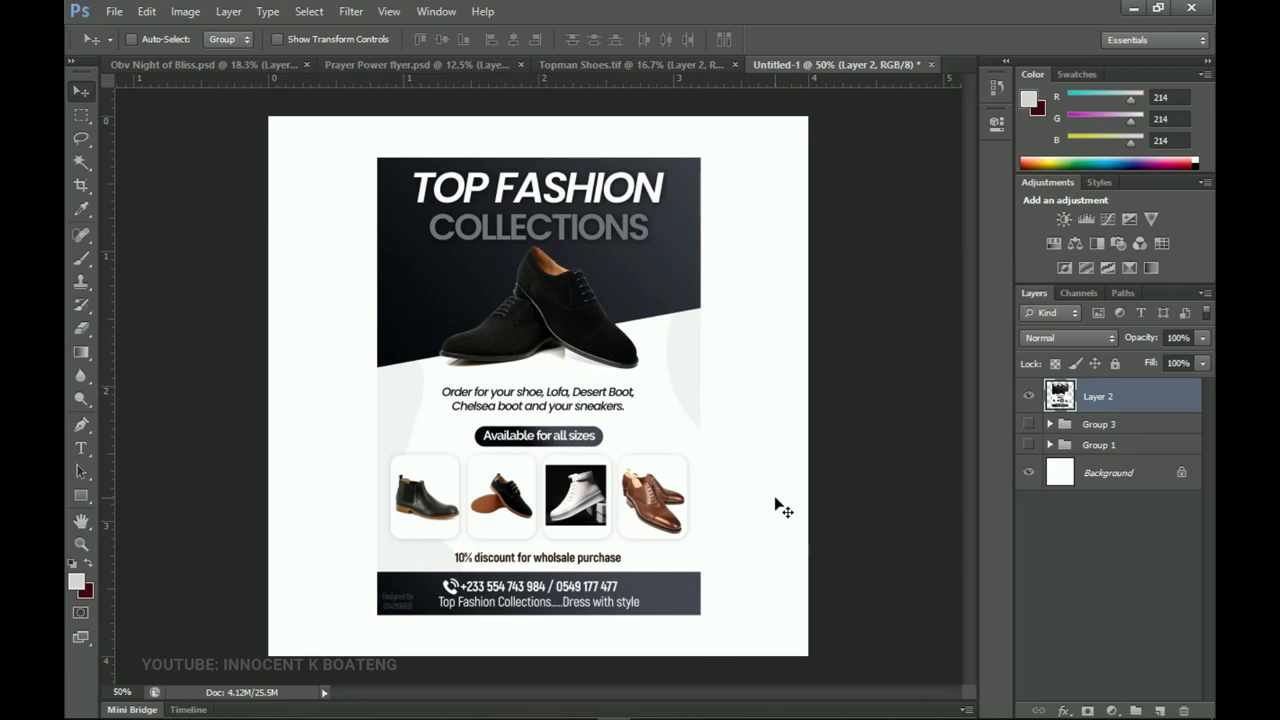
key(ctrl+t)
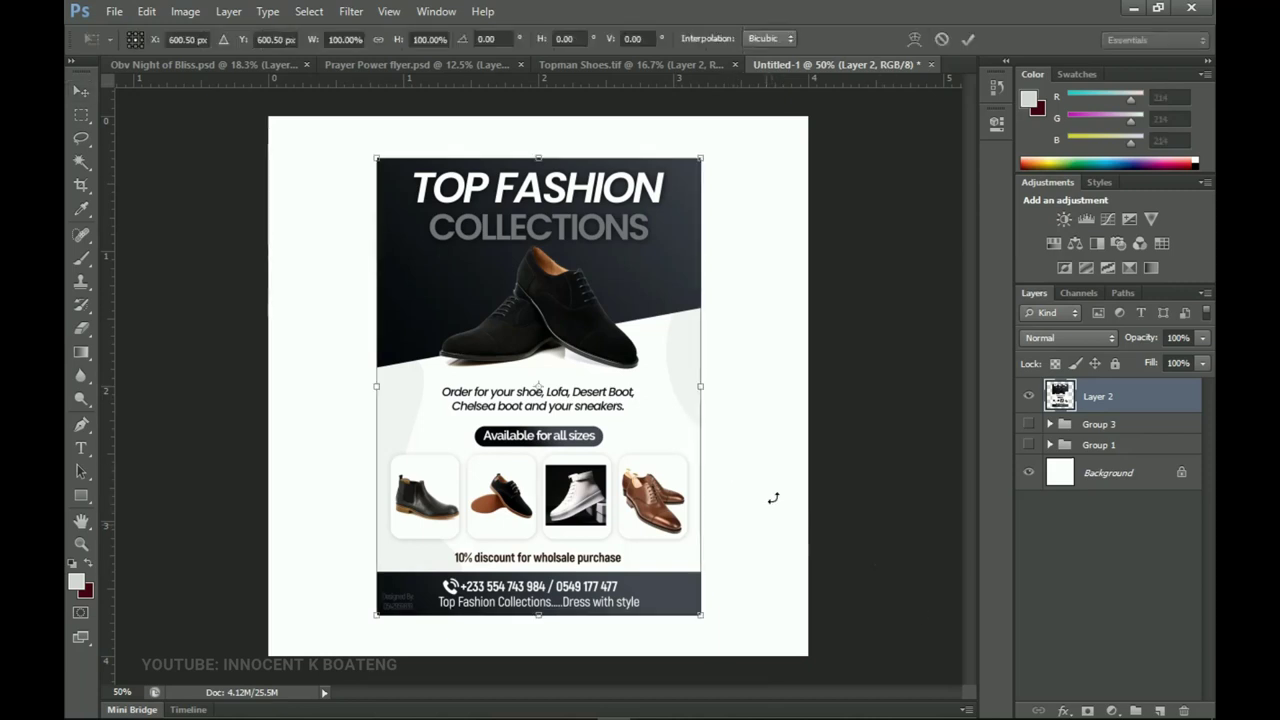
drag(705, 618, 743, 641)
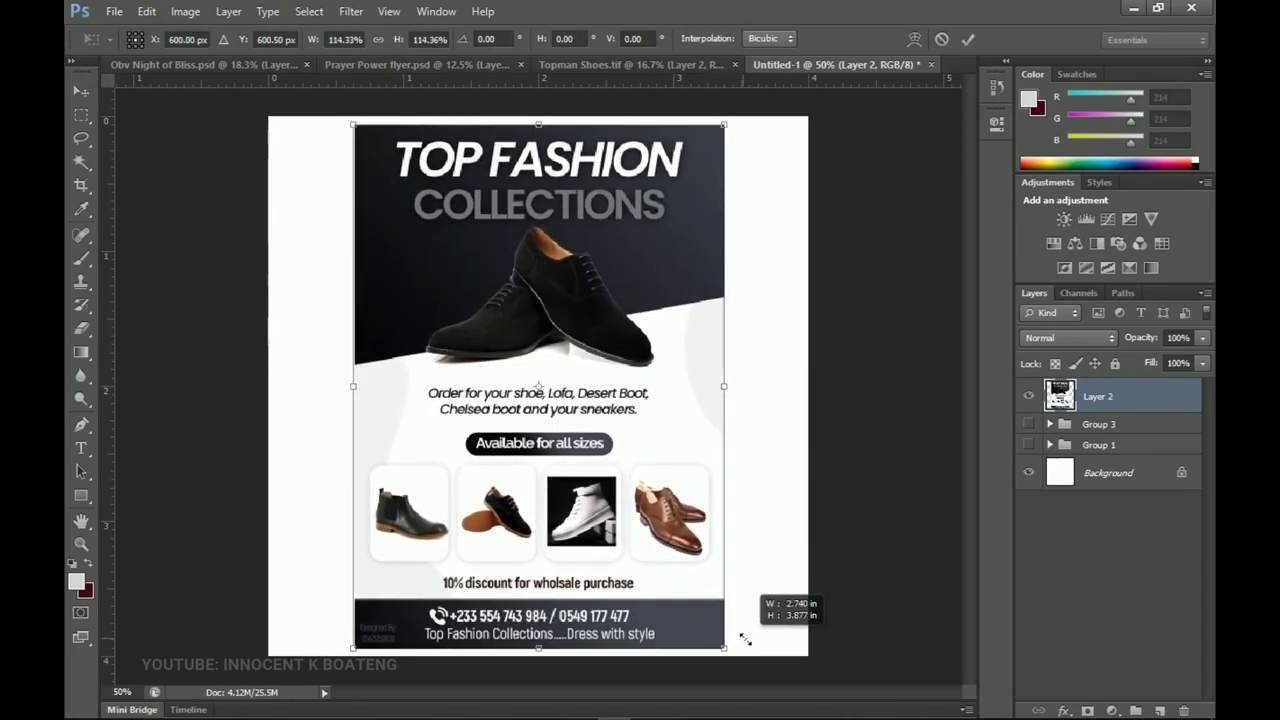
double_click(701, 577)
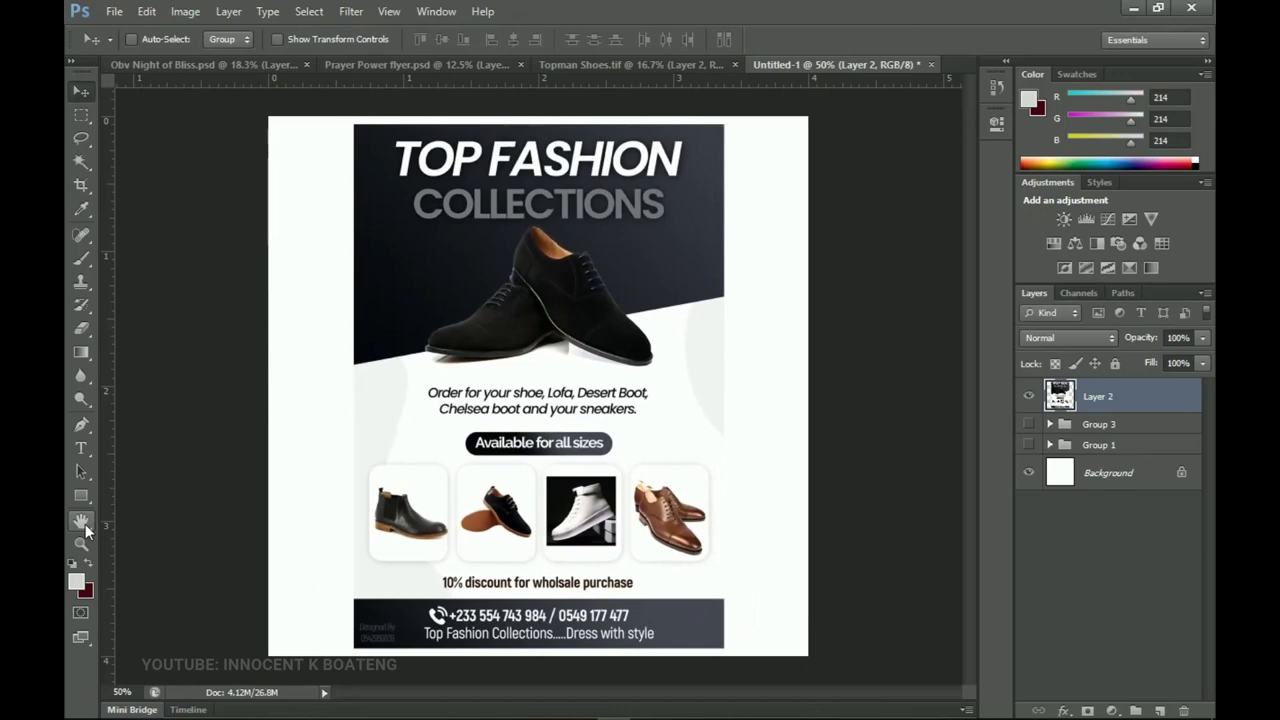
Draw a rectangle of about 1458 × 696 px beneath the flyer layer, covering the lower half of the canvas
click(1110, 424)
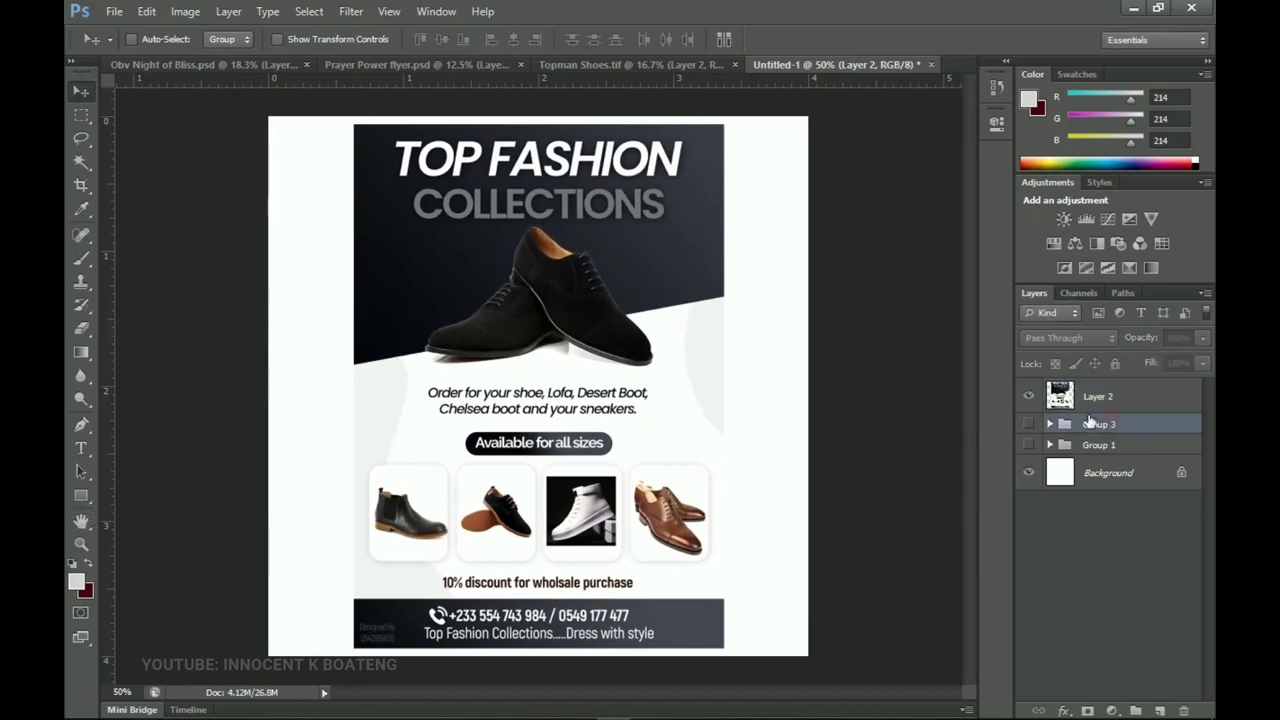
click(82, 498)
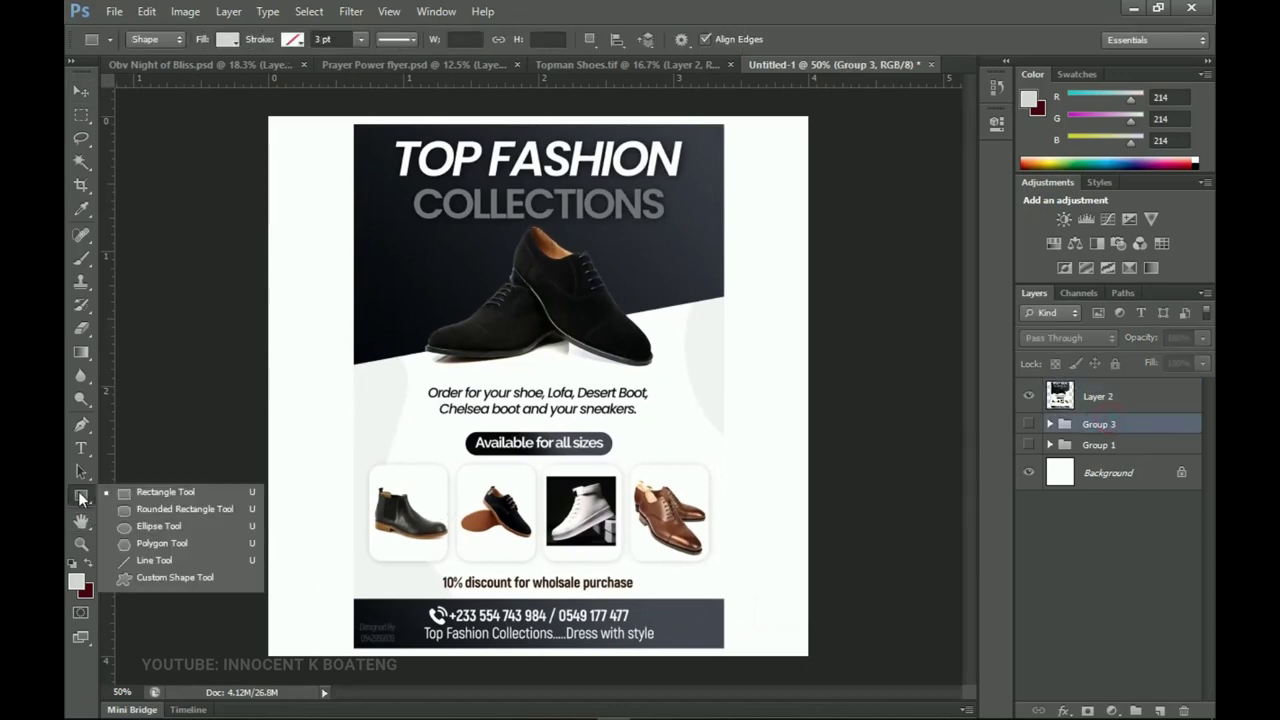
click(153, 494)
drag(229, 353, 884, 666)
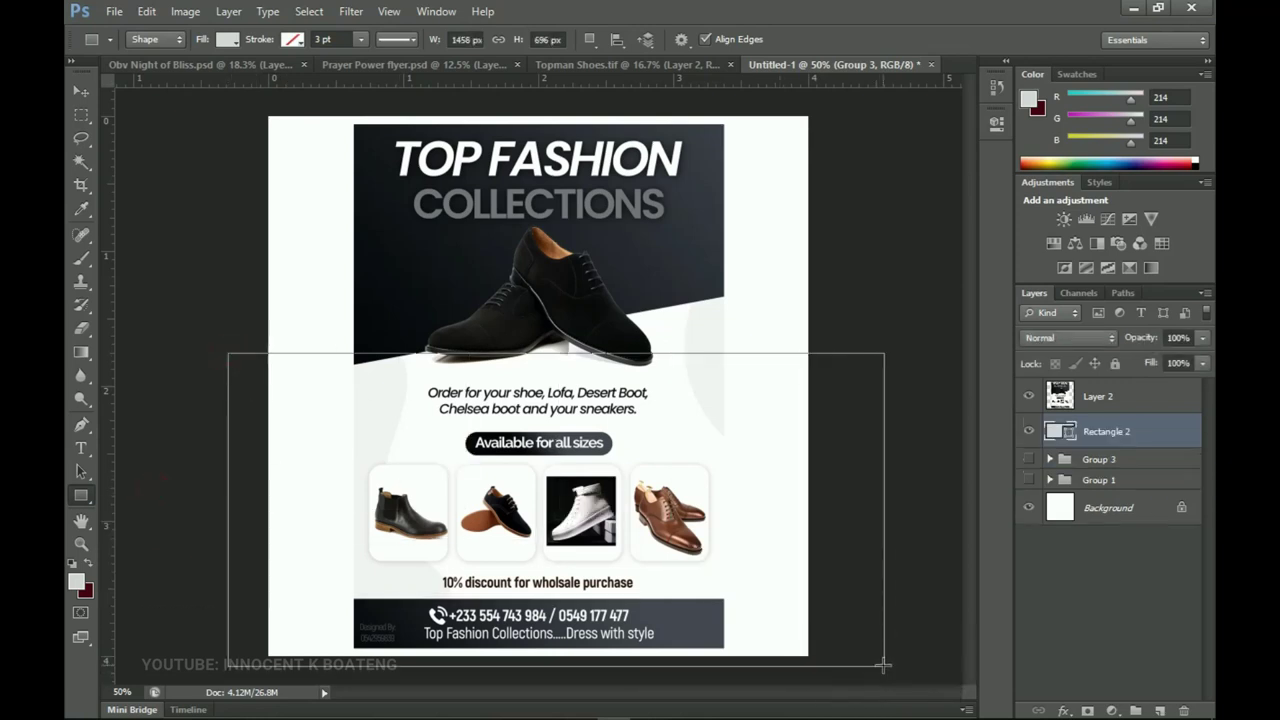
Fill the rectangle with the dark navy sampled from the upper background of the Top Fashion flyer
double_click(1069, 438)
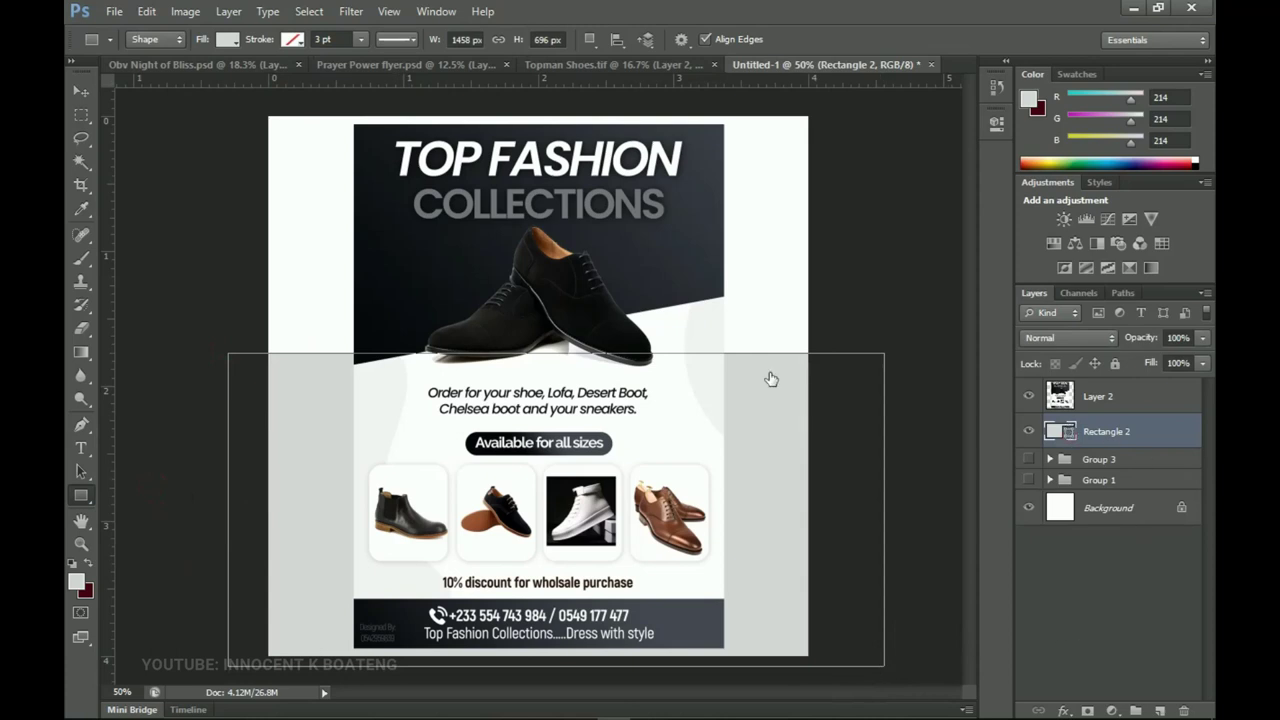
click(418, 288)
key(z)
click(1180, 367)
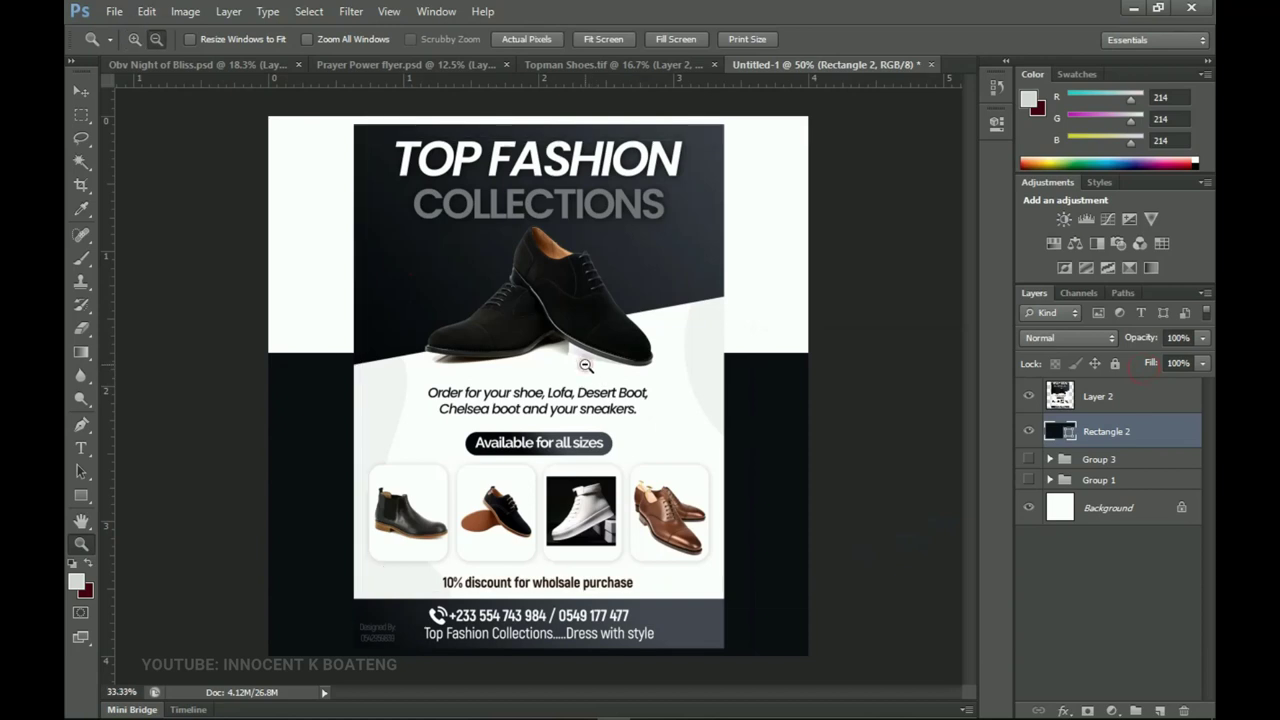
Rotate the navy rectangle about 7.5° counterclockwise and shift it slightly down and right to slant its upper edge
alt+click(586, 366)
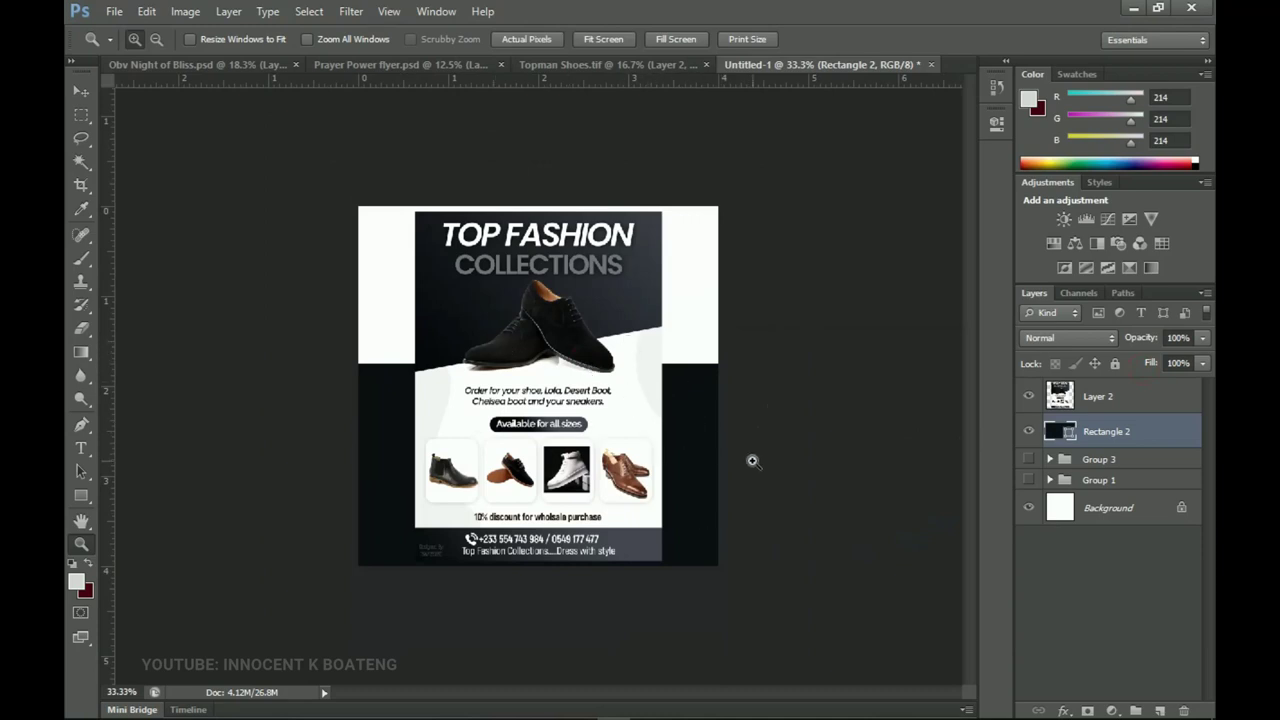
key(ctrl+t)
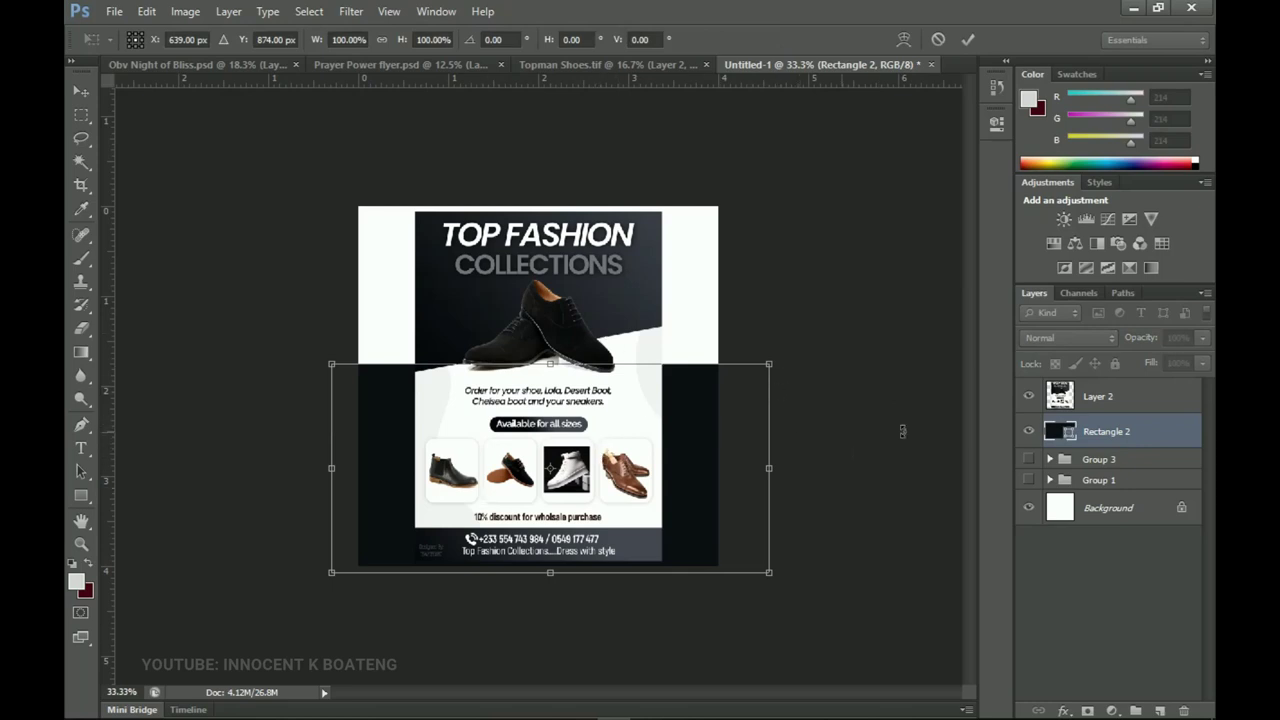
drag(845, 441, 877, 386)
drag(684, 465, 698, 490)
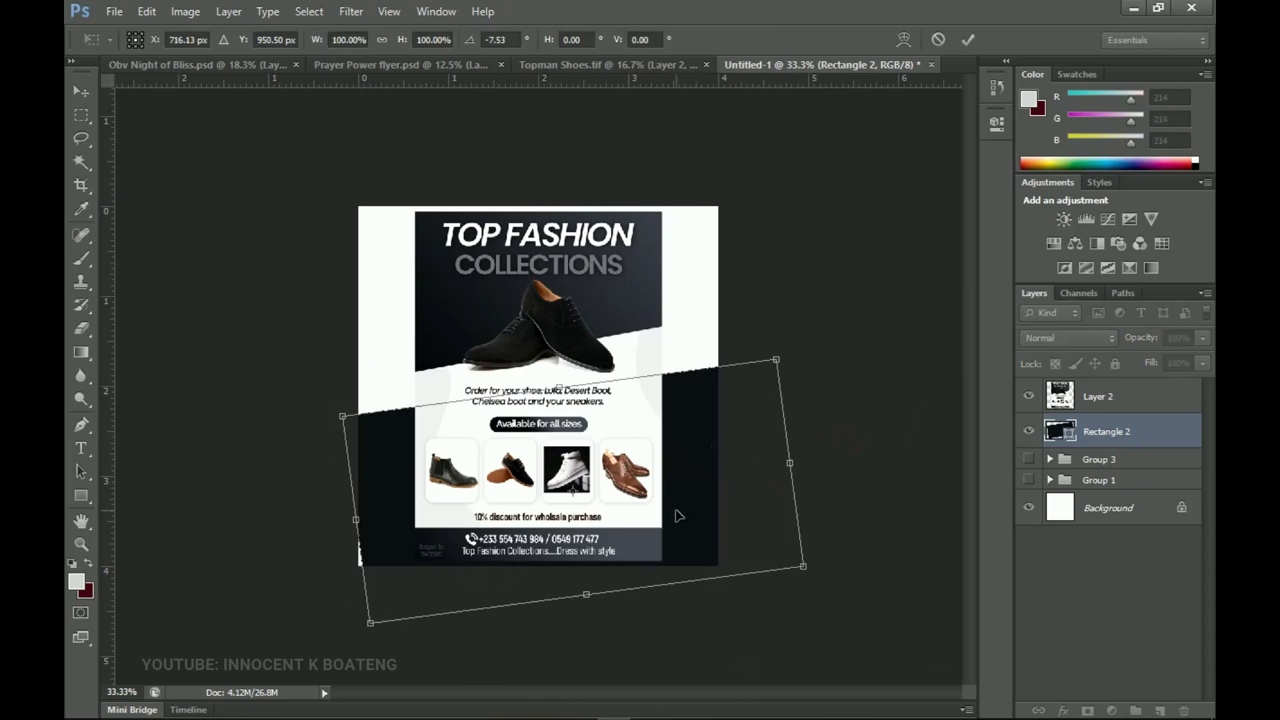
key(Return)
key(z)
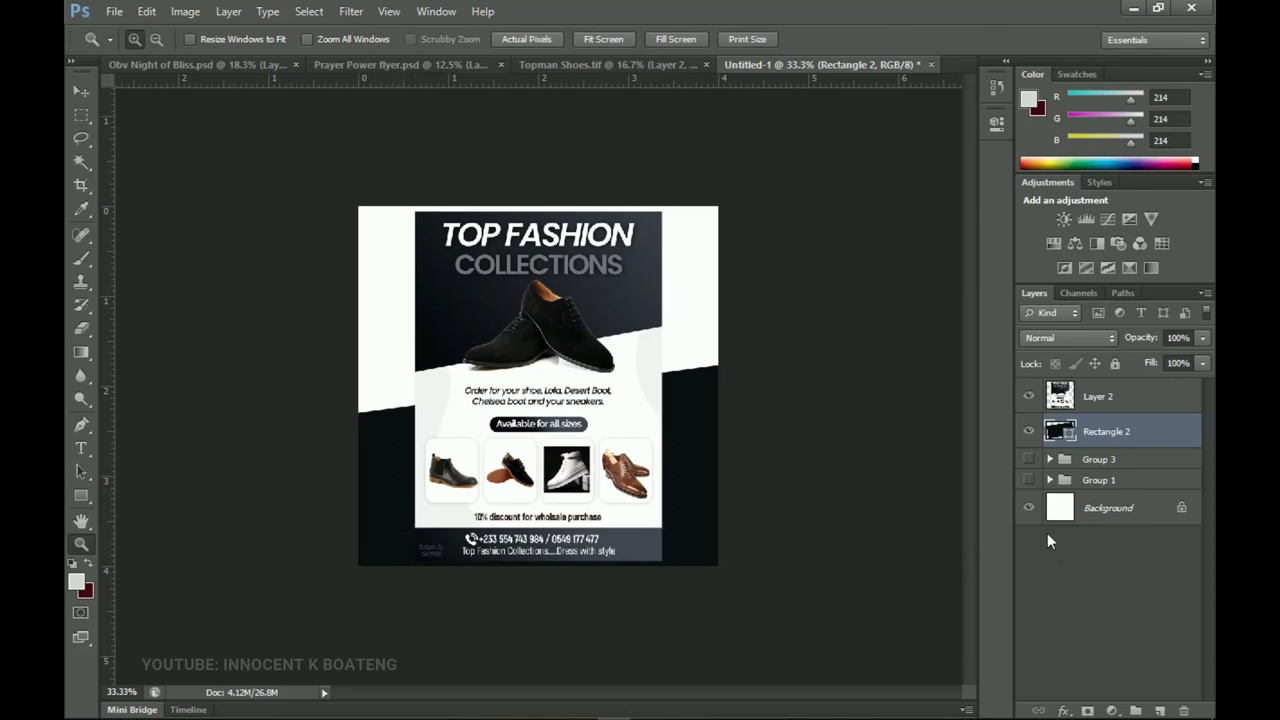
Duplicate the navy rectangle, then rotate the lower one about 21° clockwise and shift it about 150 px left and 96 px down
key(ctrl+j)
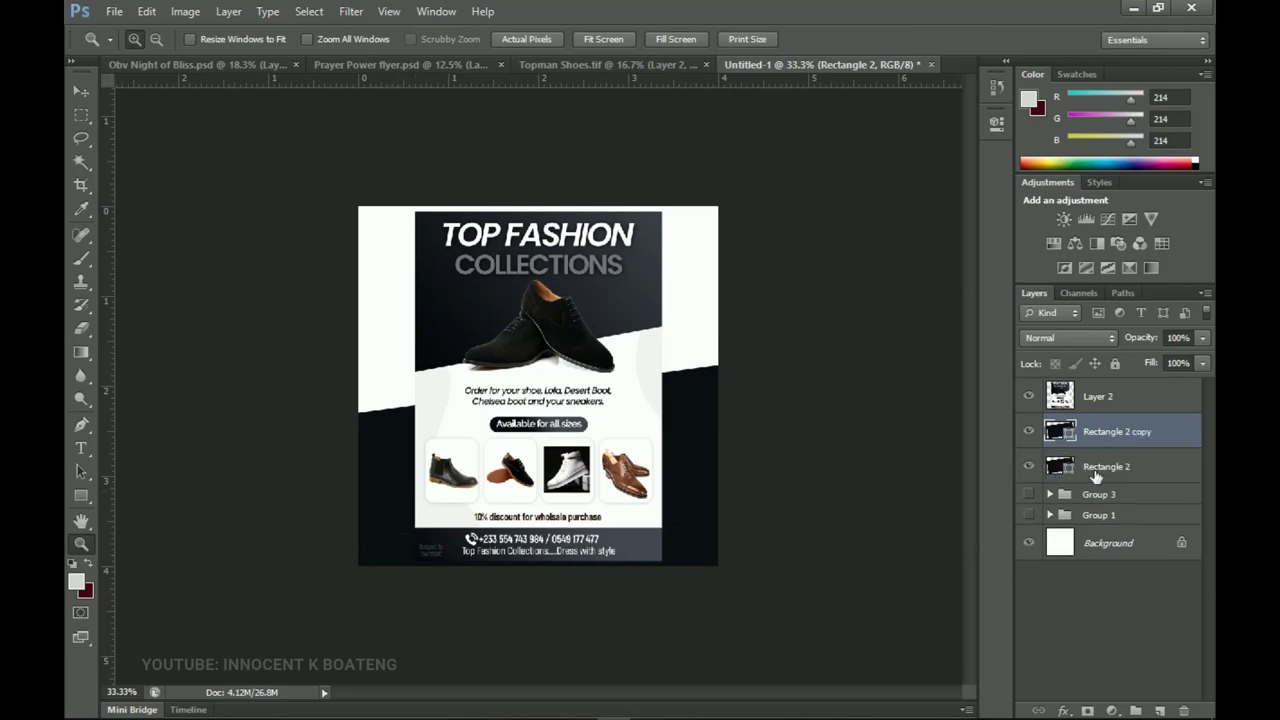
click(1102, 467)
key(ctrl+t)
drag(810, 470, 870, 598)
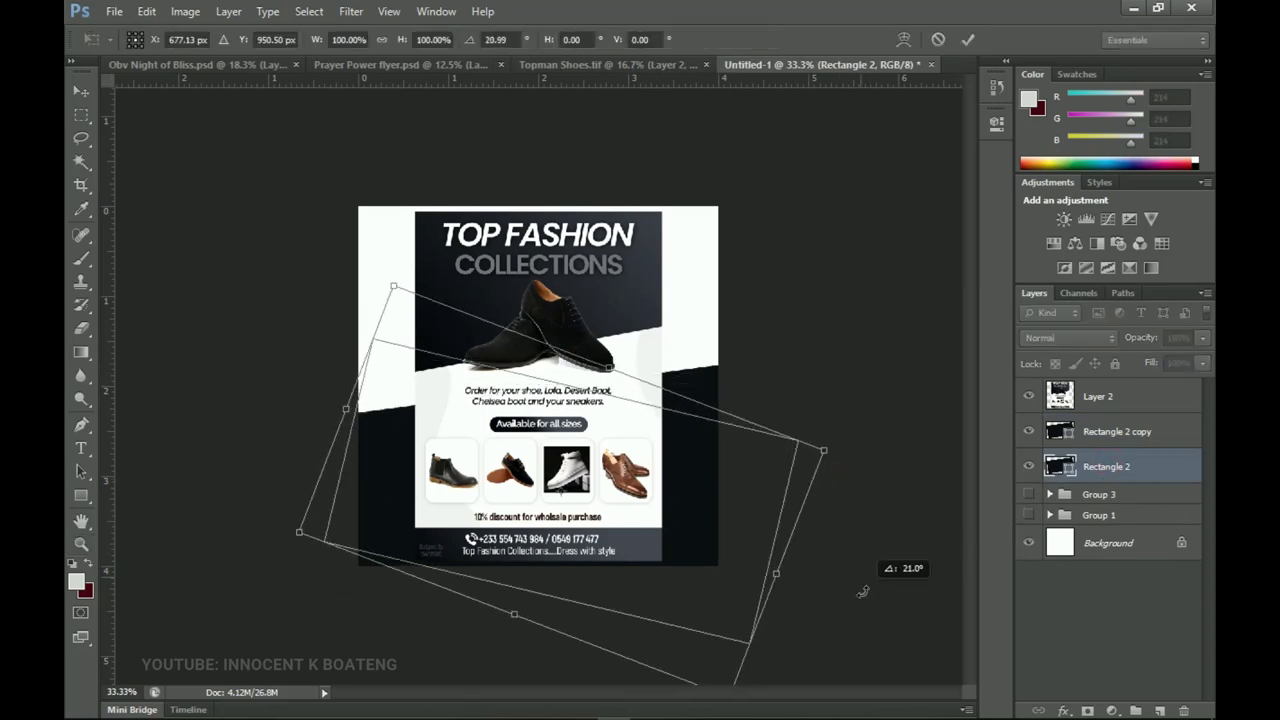
drag(688, 554, 643, 583)
key(Return)
key(z)
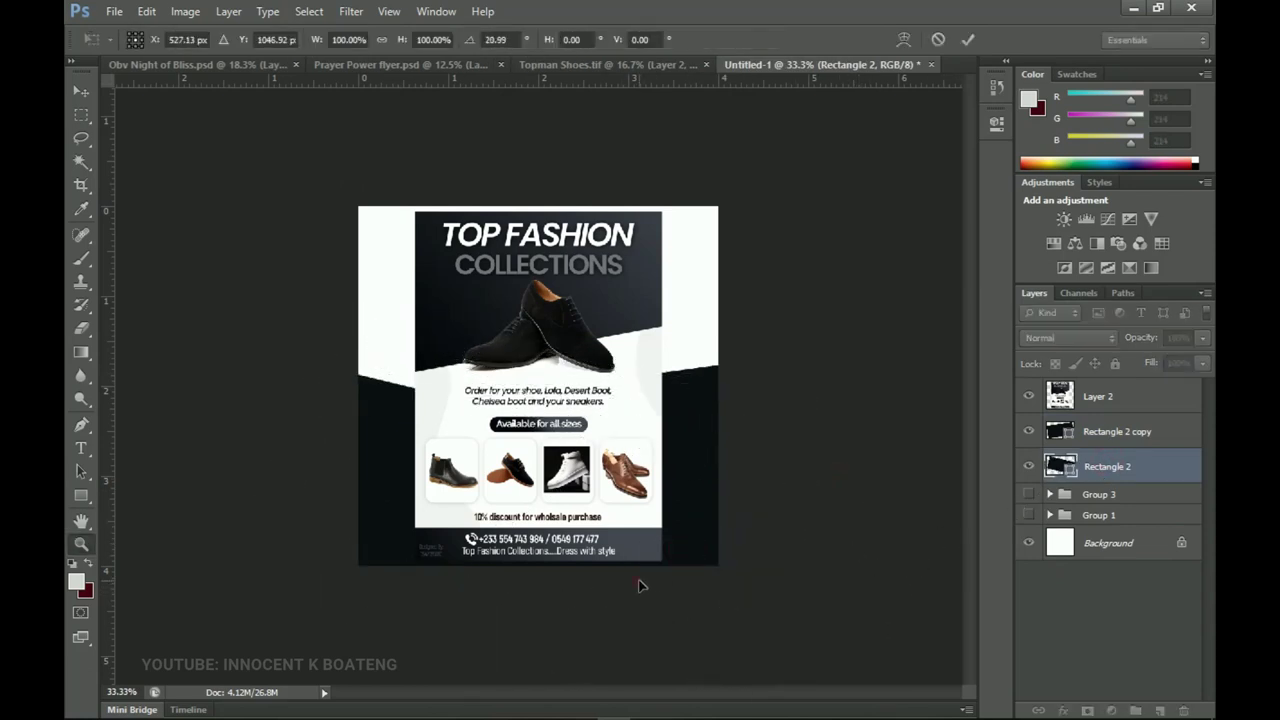
Recolour the lower rectangle with the lighter slate #30343c sampled from the upper background of the Top Fashion flyer
double_click(1070, 472)
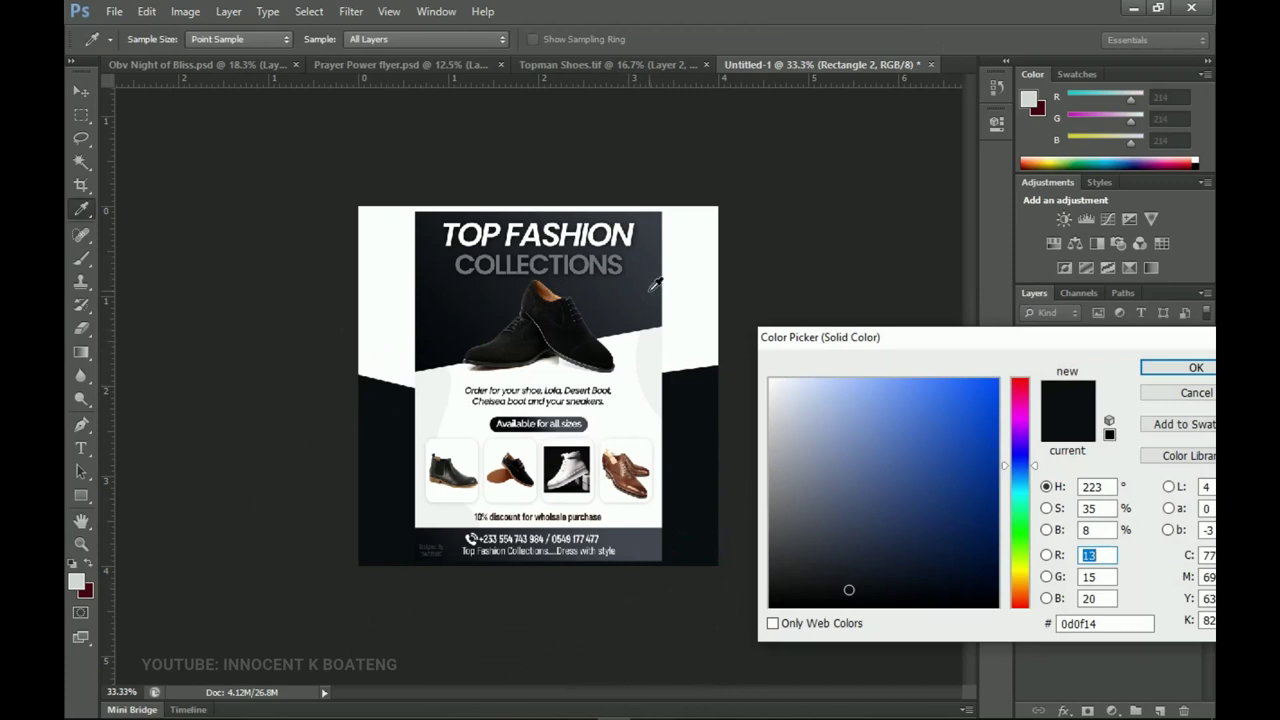
click(651, 288)
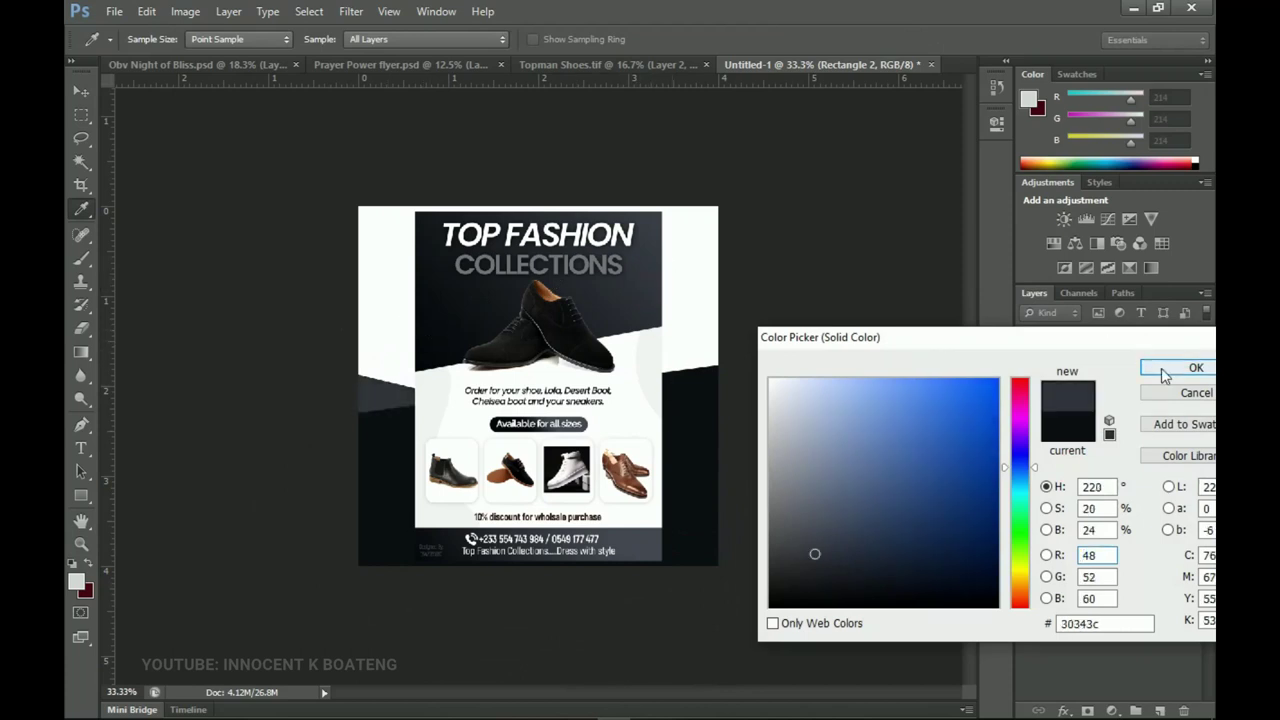
click(1195, 368)
key(z)
click(503, 388)
key(v)
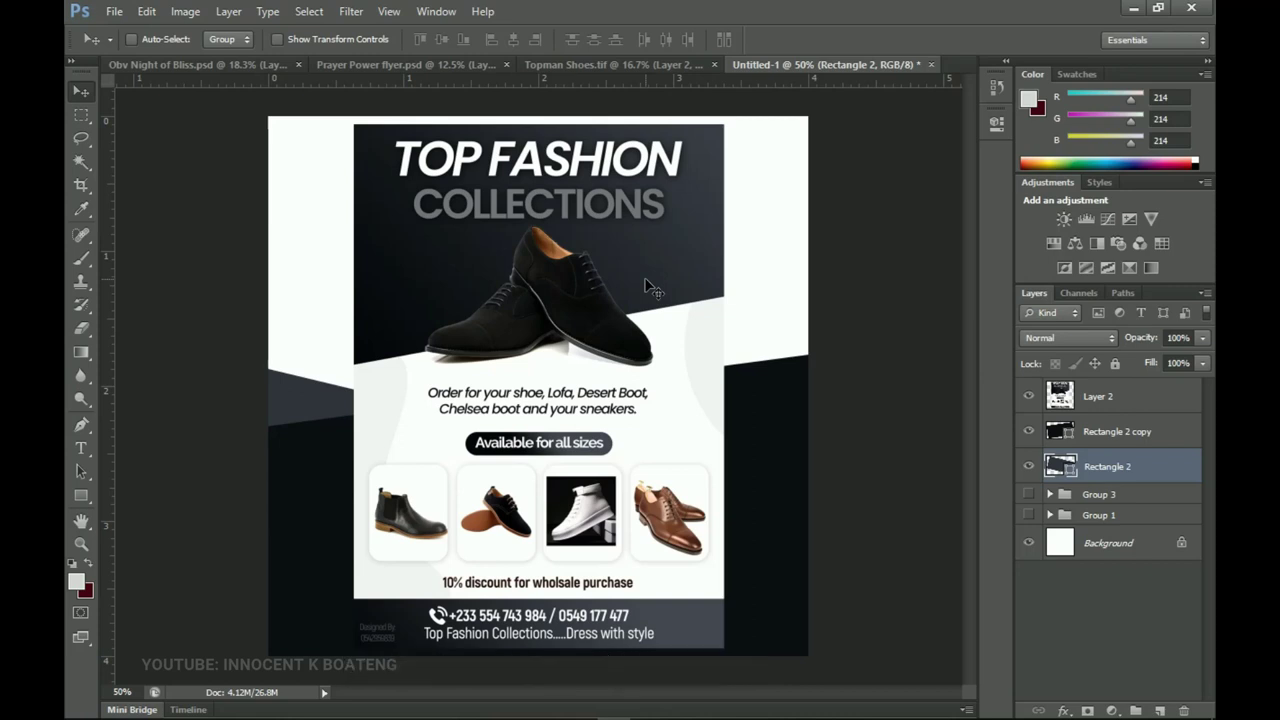
Group the Top Fashion flyer with its two slanted background rectangles and hide that group
key(ctrl+g)
click(1028, 389)
click(1028, 389)
click(1028, 389)
Toggle the two earlier mockup groups on and off to review them, and display the Night of Bliss mockup
click(1028, 409)
click(1028, 409)
click(1029, 430)
click(1029, 430)
click(1029, 430)
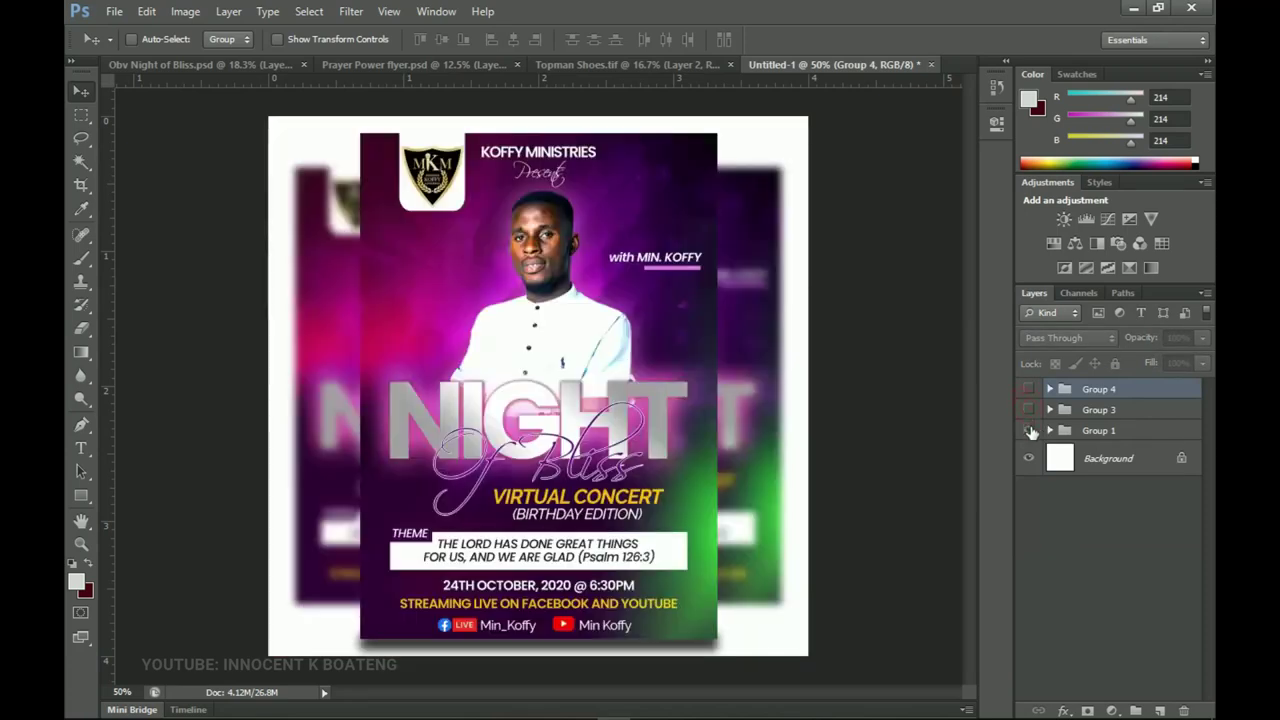
click(1029, 430)
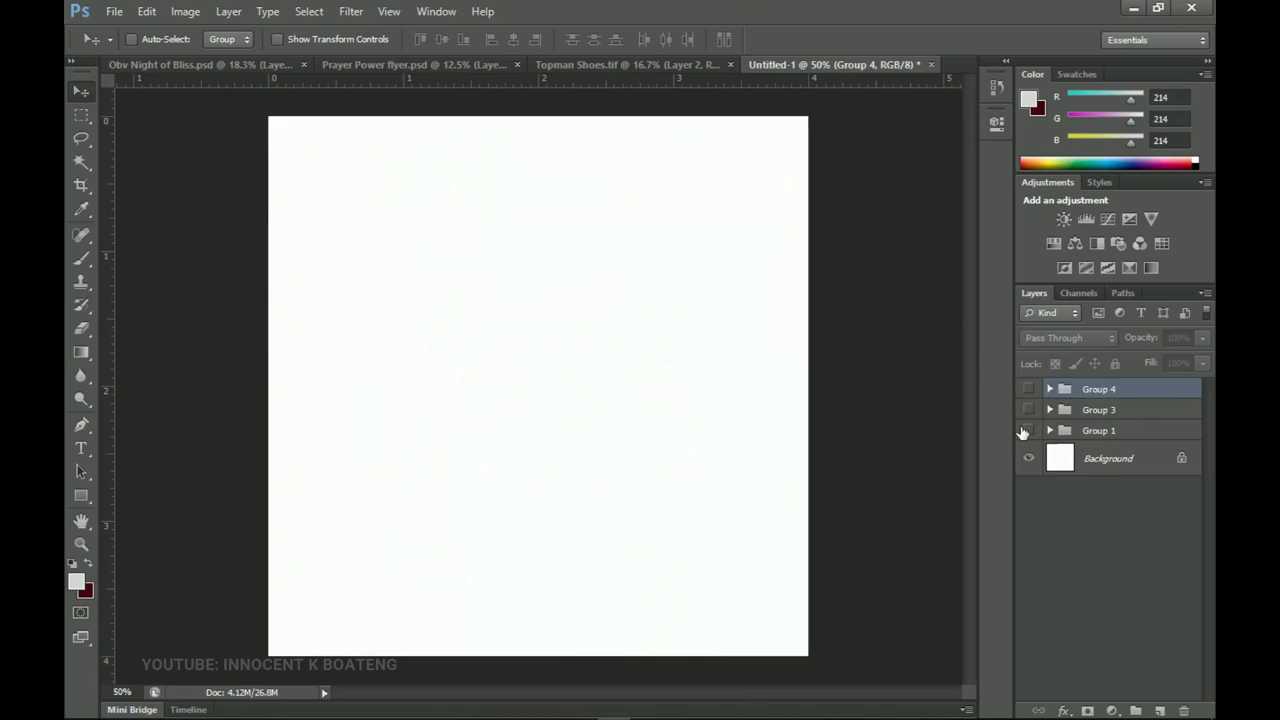
click(1029, 409)
click(1029, 409)
click(1029, 431)
Examine the lower half of the Night of Bliss flyer up close, from its title to the streaming details
key(z)
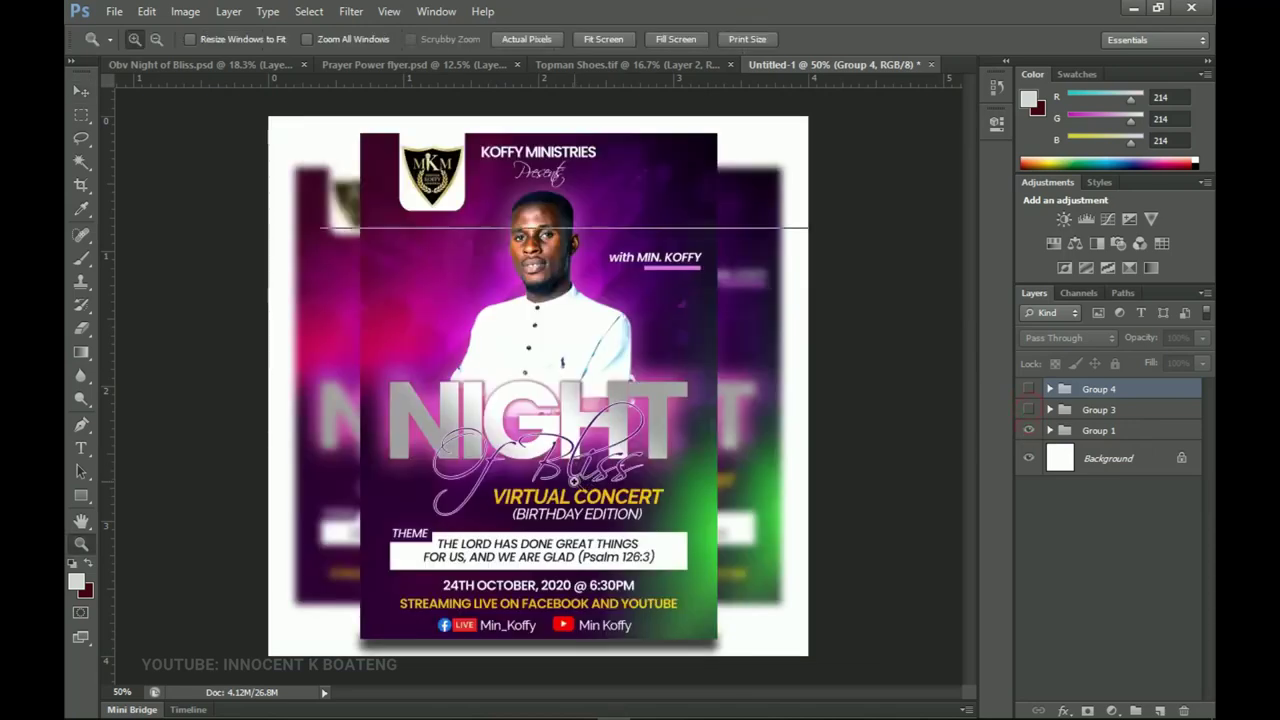
click(575, 481)
click(560, 390)
key(v)
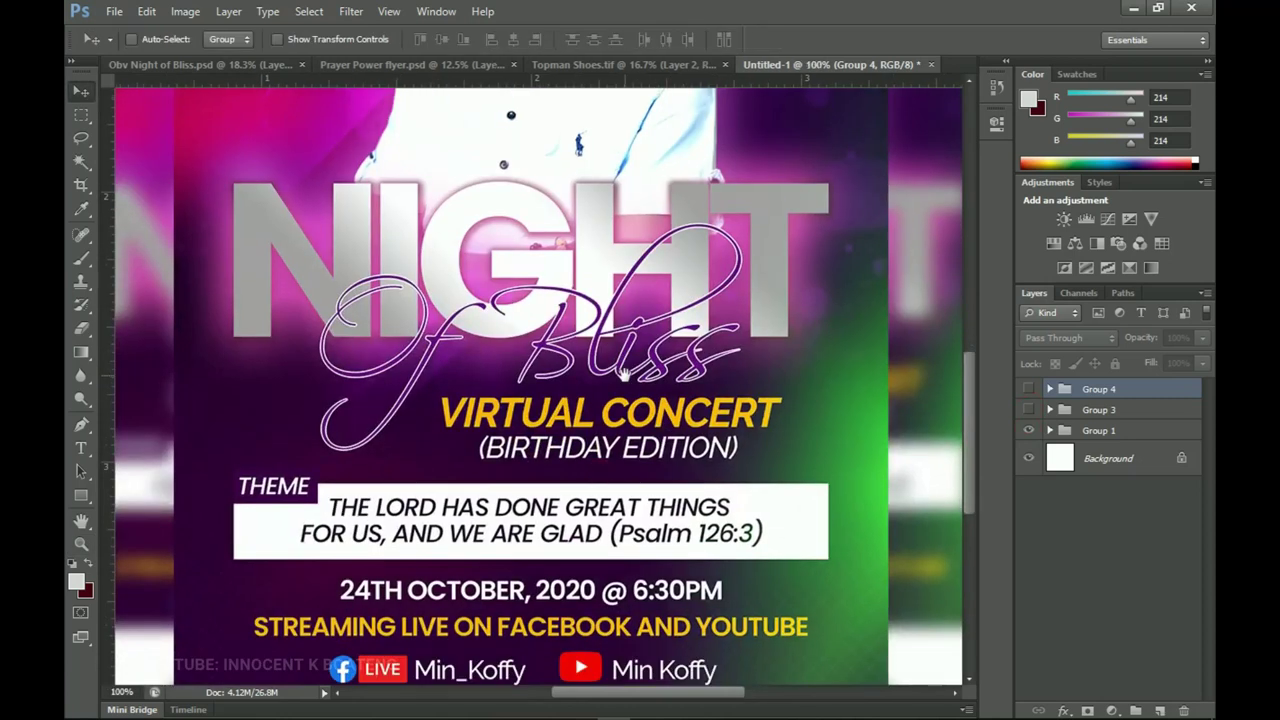
scroll(622, 372, down, 2)
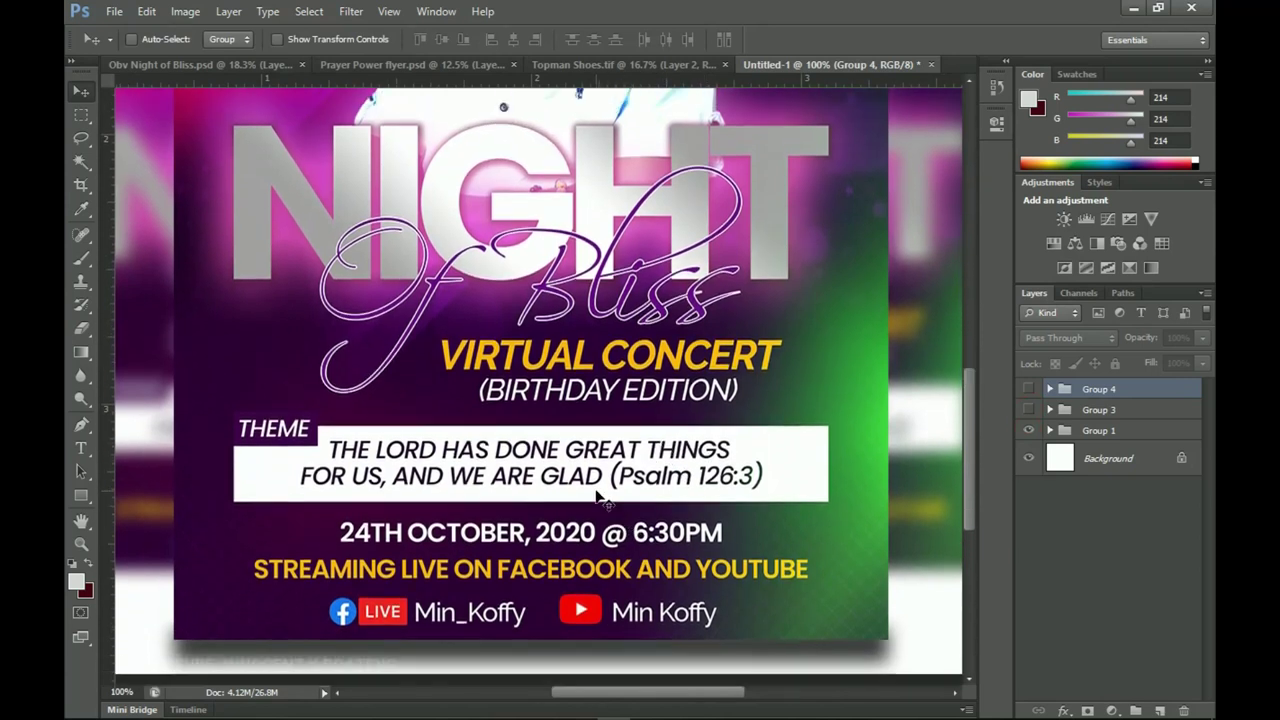
scroll(597, 503, down, 1)
scroll(500, 548, up, 1)
scroll(540, 553, down, 1)
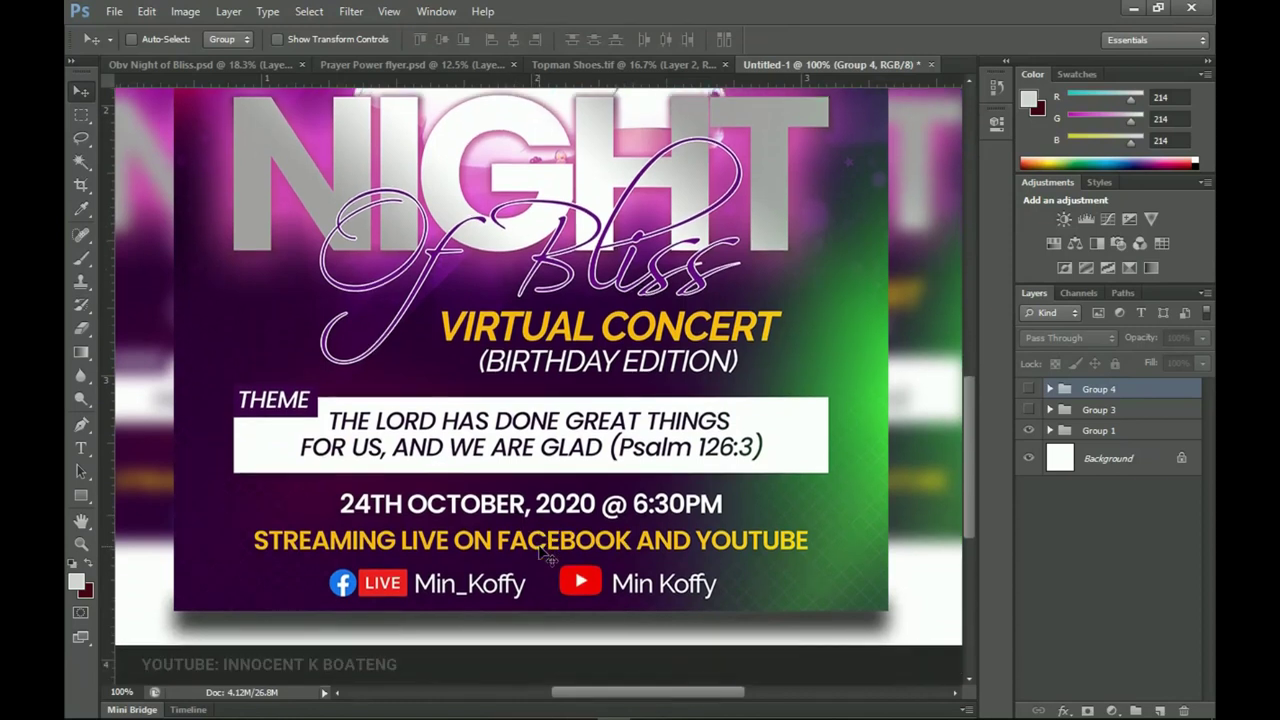
scroll(540, 552, up, 2)
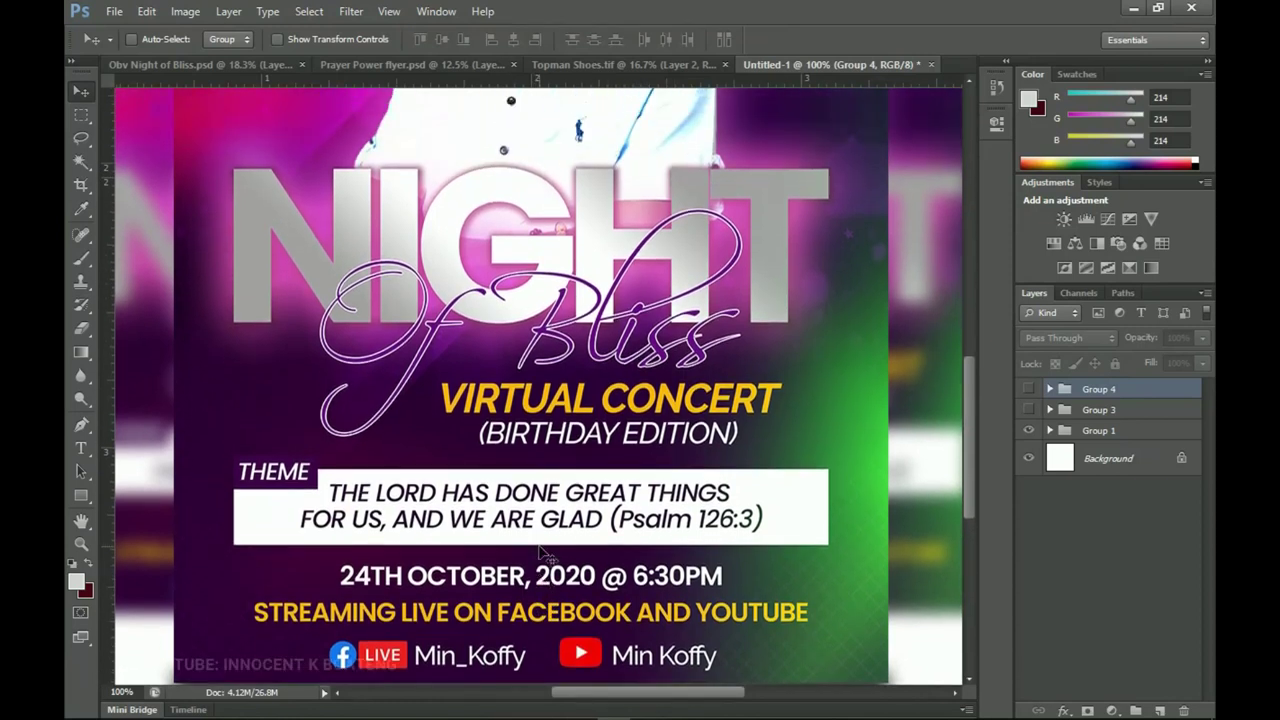
scroll(540, 553, down, 2)
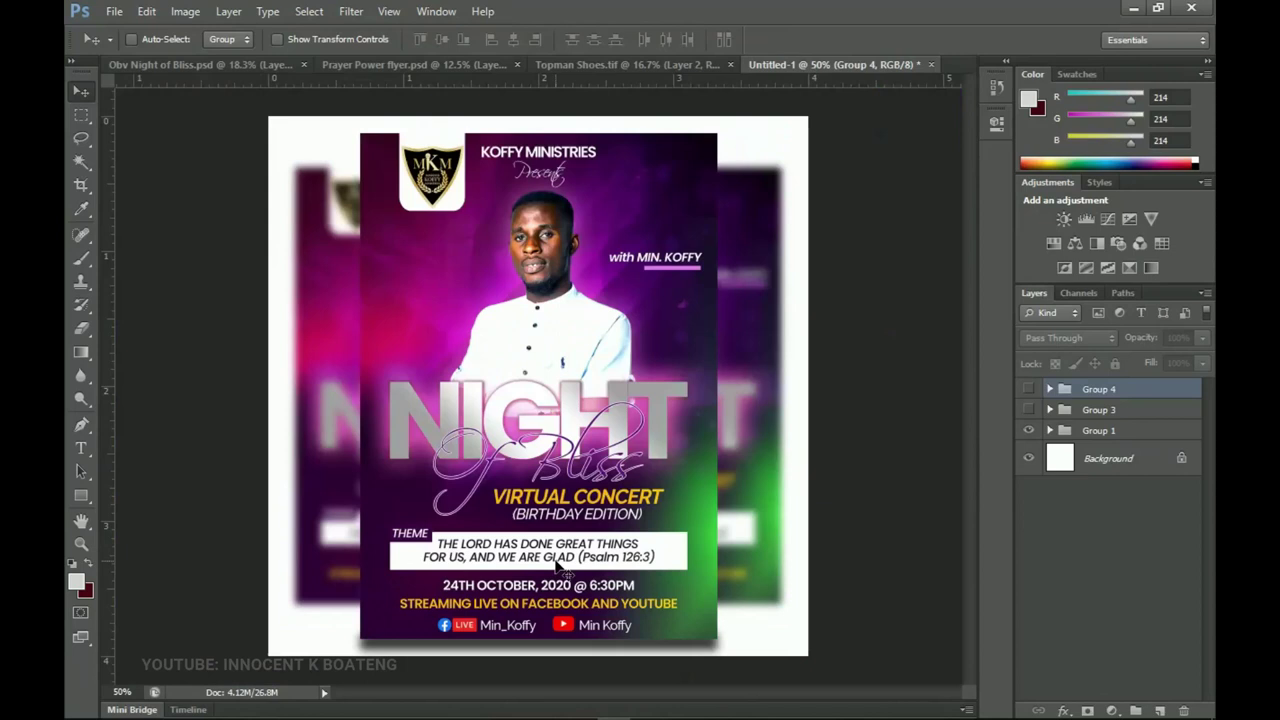